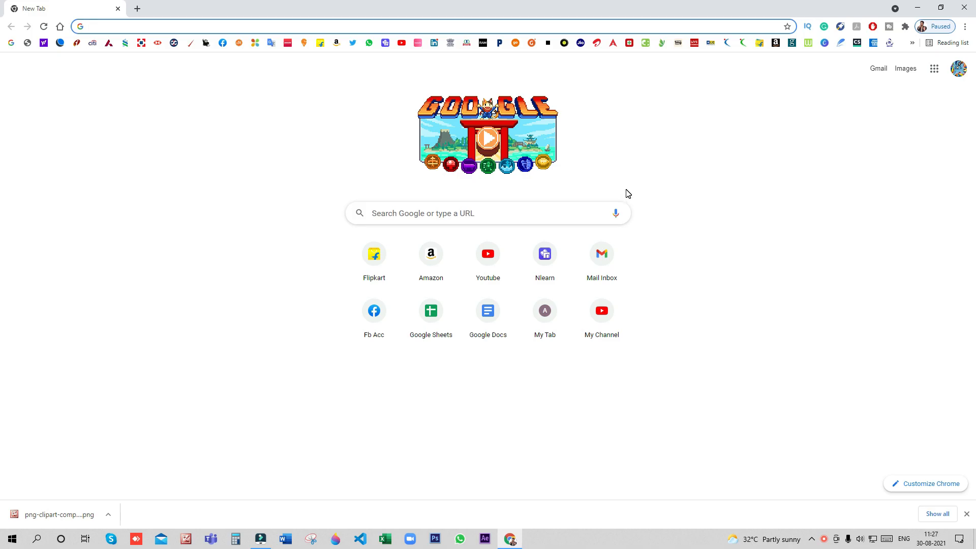
# Step: Search Google for "get into pc"
pyautogui.click(538, 222)
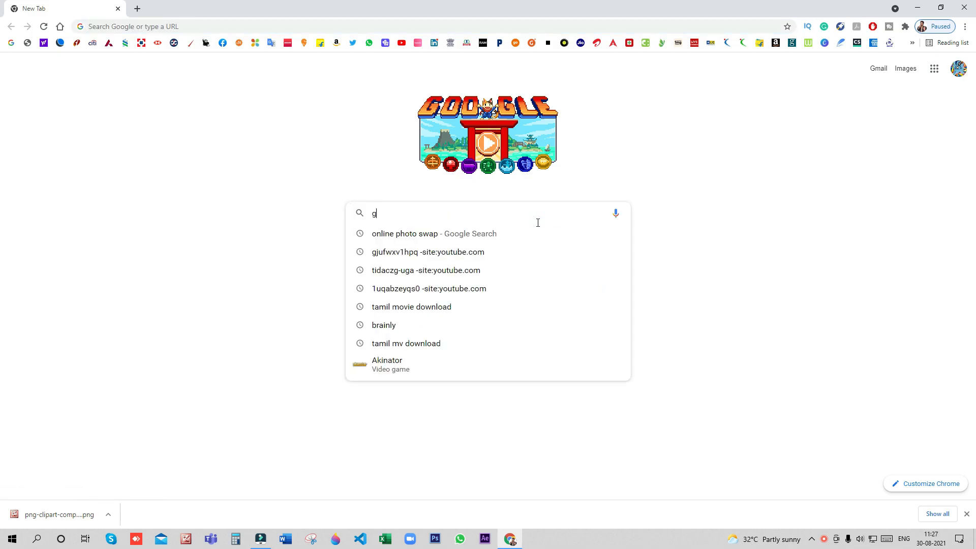
pyautogui.write('get')
pyautogui.click(514, 250)
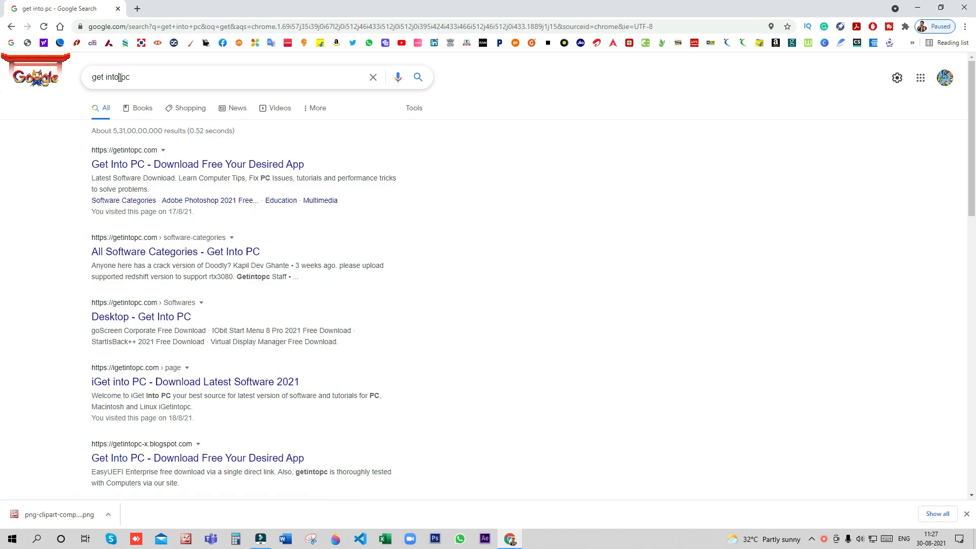
# Step: Change the Google search to "get intomy pc" and open the iGet Into PC website from the results
pyautogui.click(124, 77)
pyautogui.write('my')
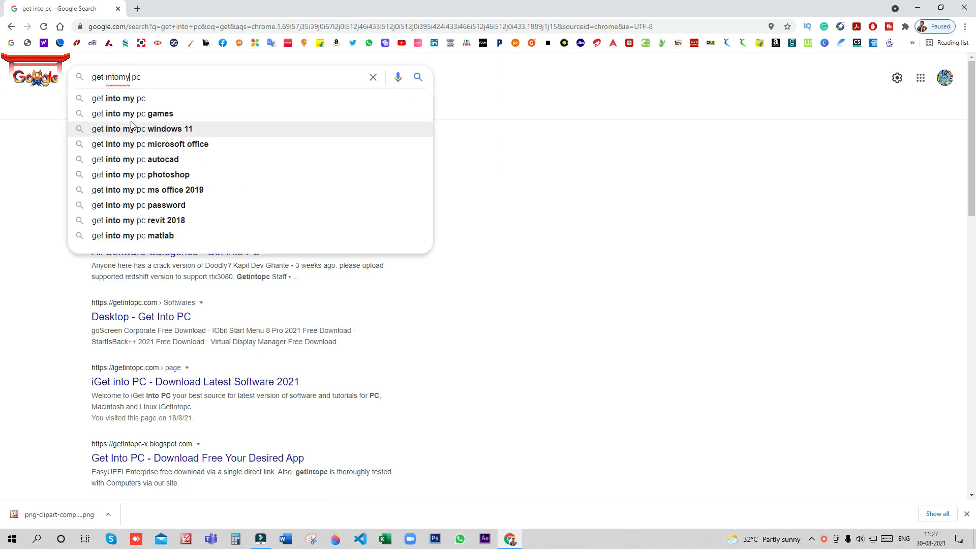
pyautogui.press('Return')
pyautogui.click(158, 165)
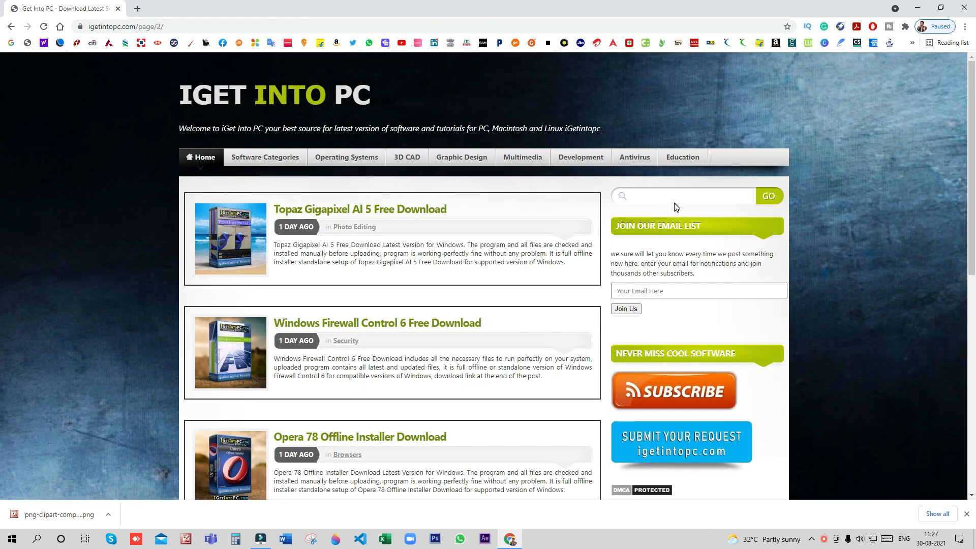
pyautogui.click(670, 203)
pyautogui.write('photoshp')
pyautogui.press('Return')
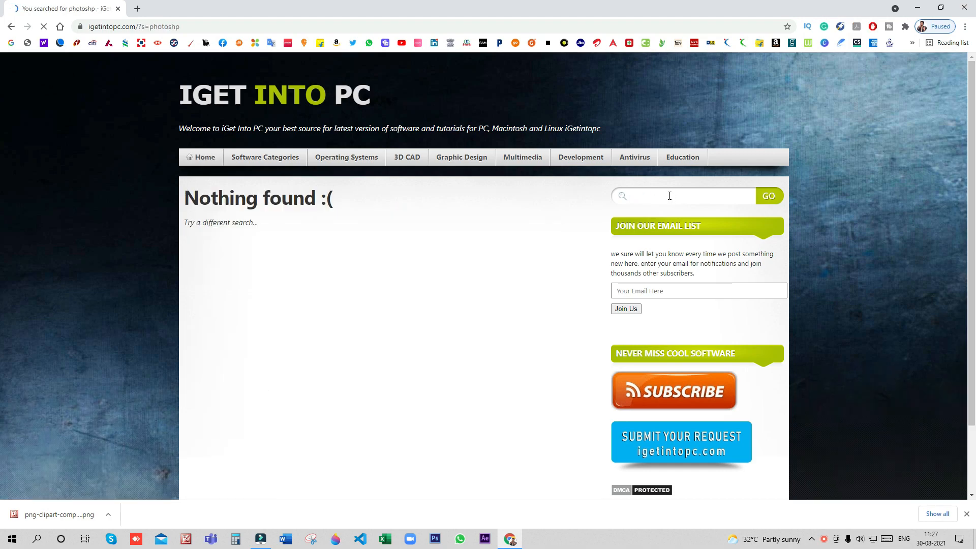
# Step: Search the iGet Into PC website for "photoshop"
pyautogui.click(661, 200)
pyautogui.write('photoshop')
pyautogui.press('Return')
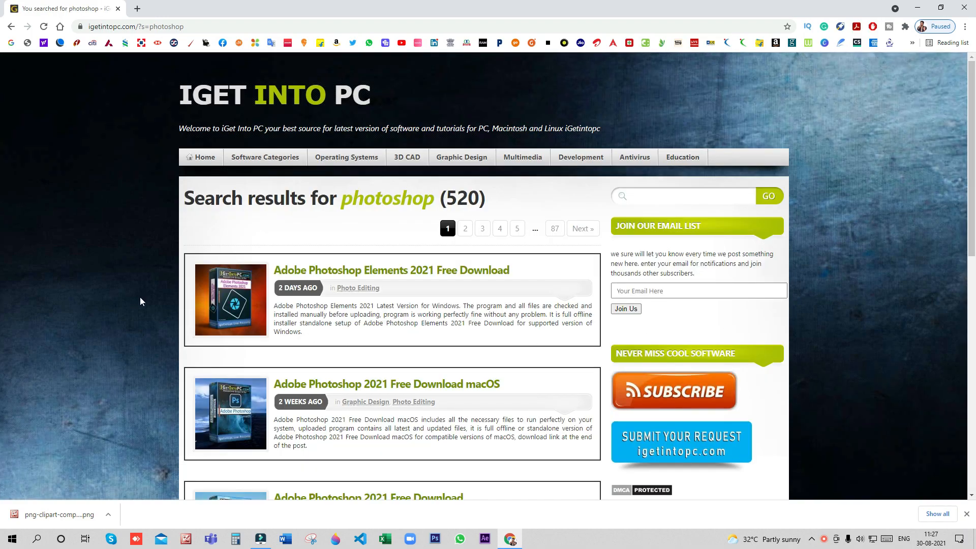
# Step: Look through the Photoshop search results for the offered versions and platforms
pyautogui.scroll(-3, 162, 298)
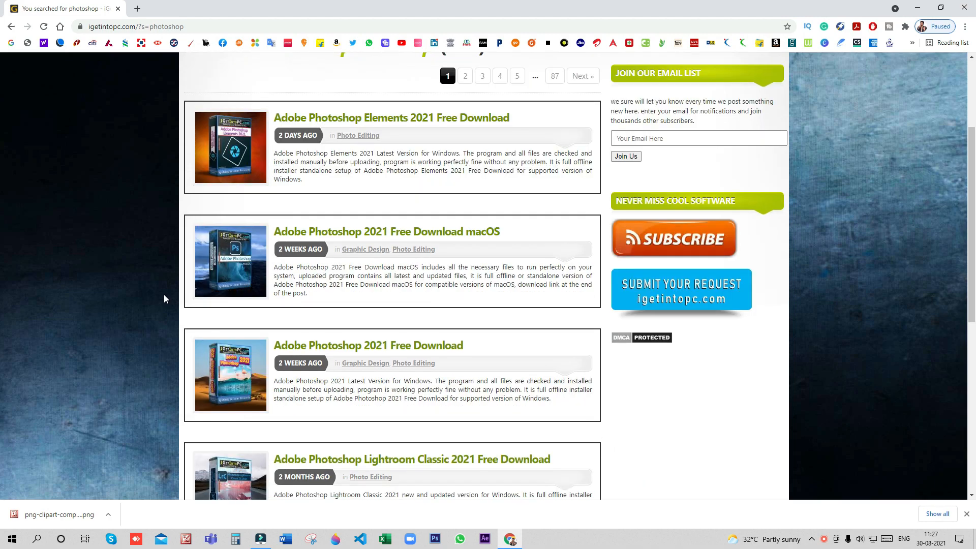
pyautogui.scroll(-1, 166, 297)
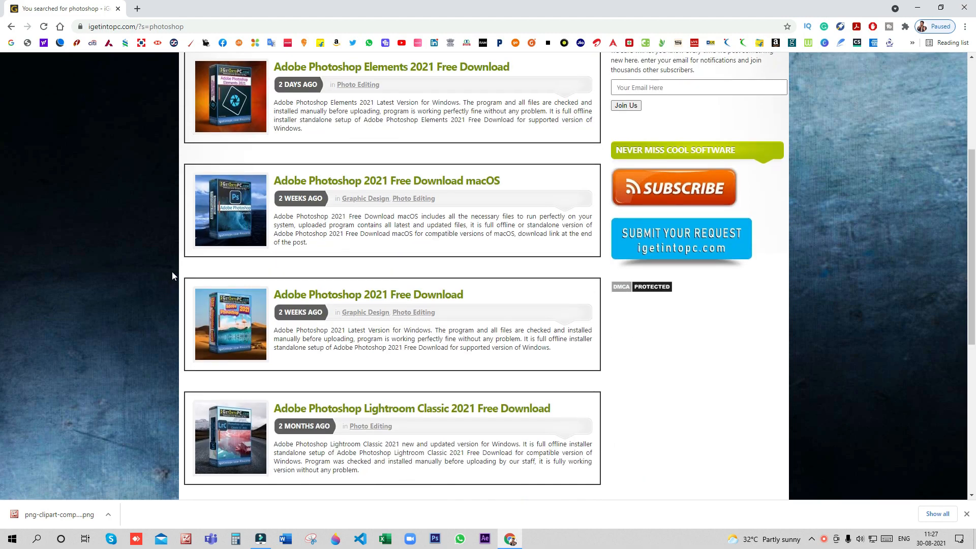
pyautogui.scroll(-2, 172, 271)
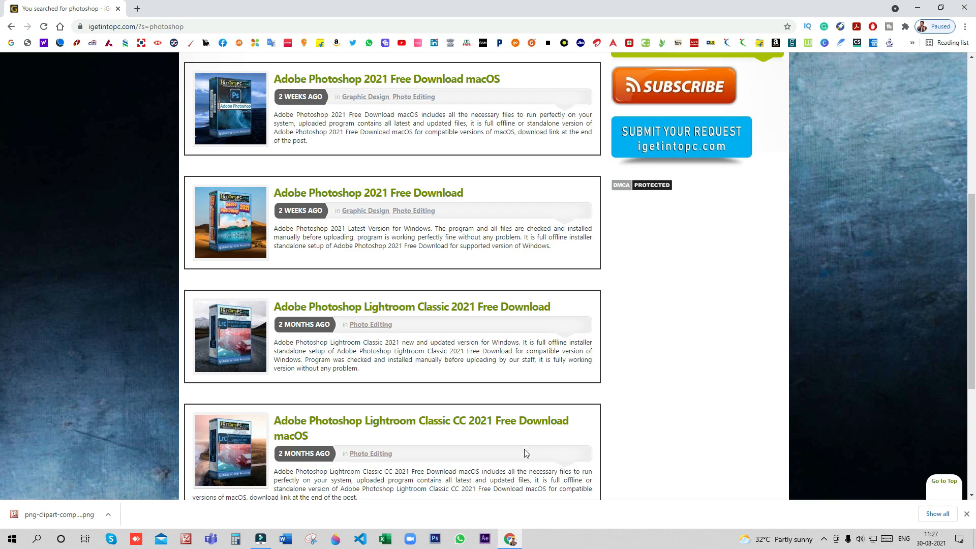
pyautogui.scroll(4, 376, 341)
pyautogui.scroll(-3, 371, 338)
pyautogui.scroll(-1, 370, 338)
pyautogui.scroll(2, 316, 232)
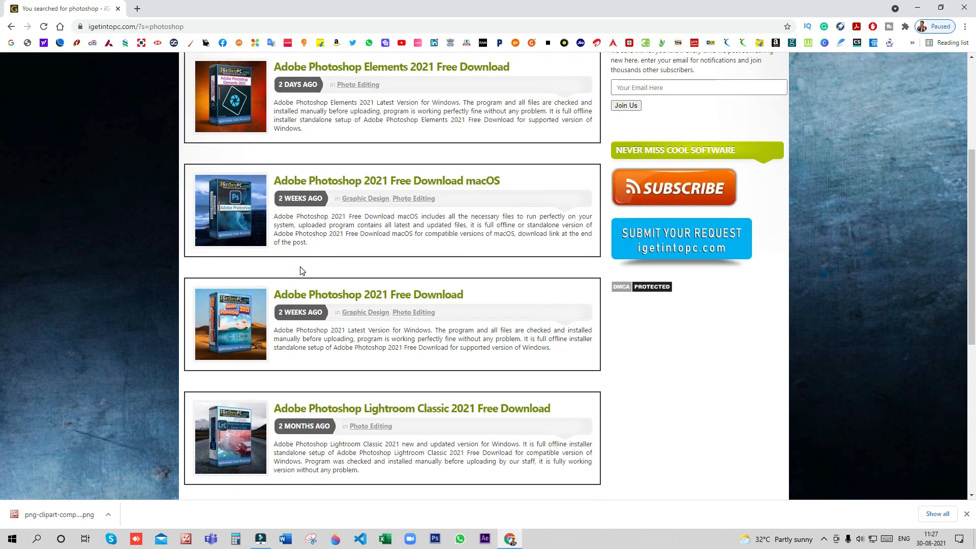
pyautogui.scroll(4, 320, 264)
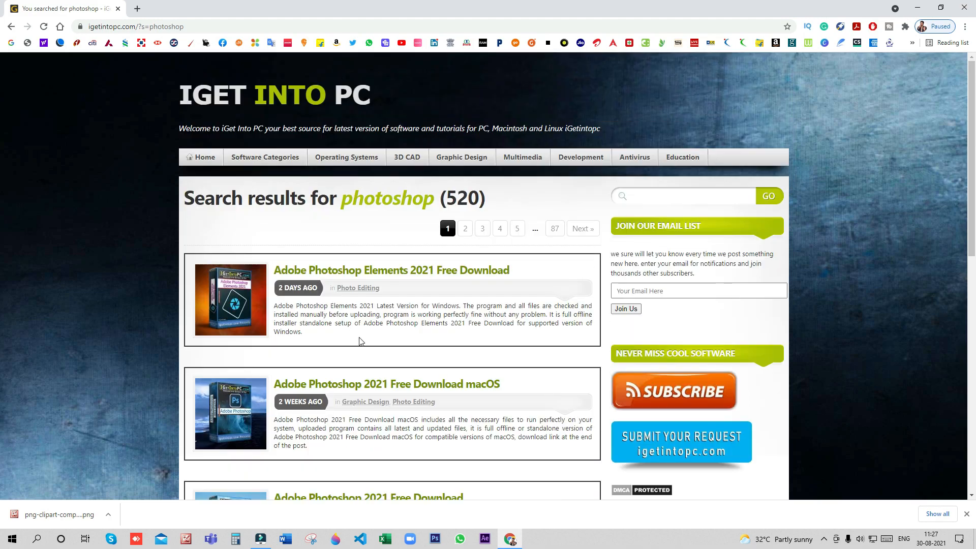
pyautogui.scroll(-2, 351, 325)
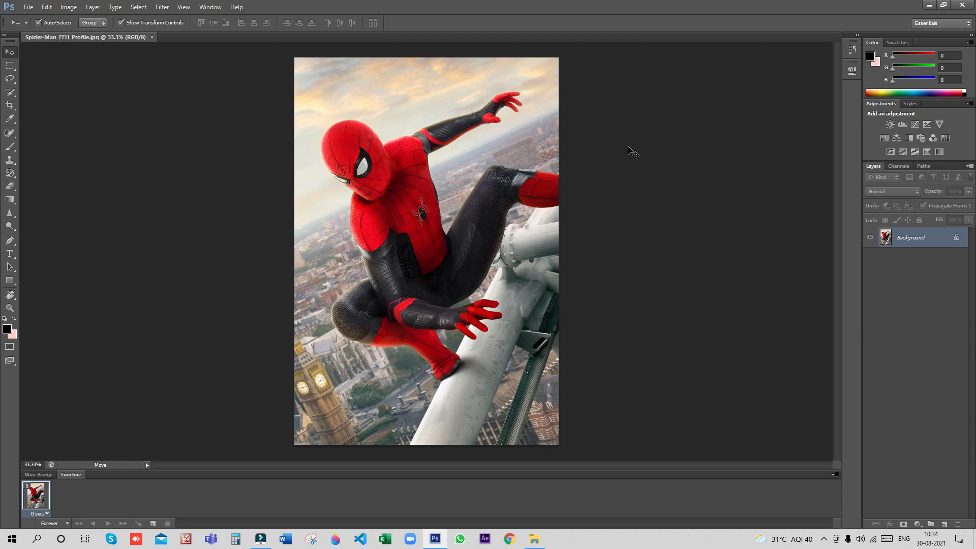
# Step: In Photoshop, try to move the Background layer of the Spider-Man image with the Move tool
pyautogui.click(10, 173)
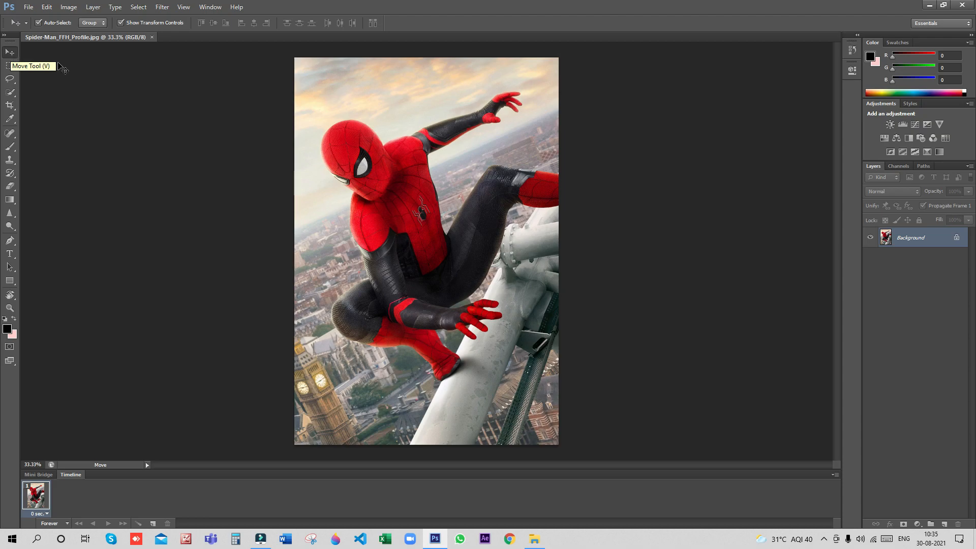
pyautogui.click(360, 150)
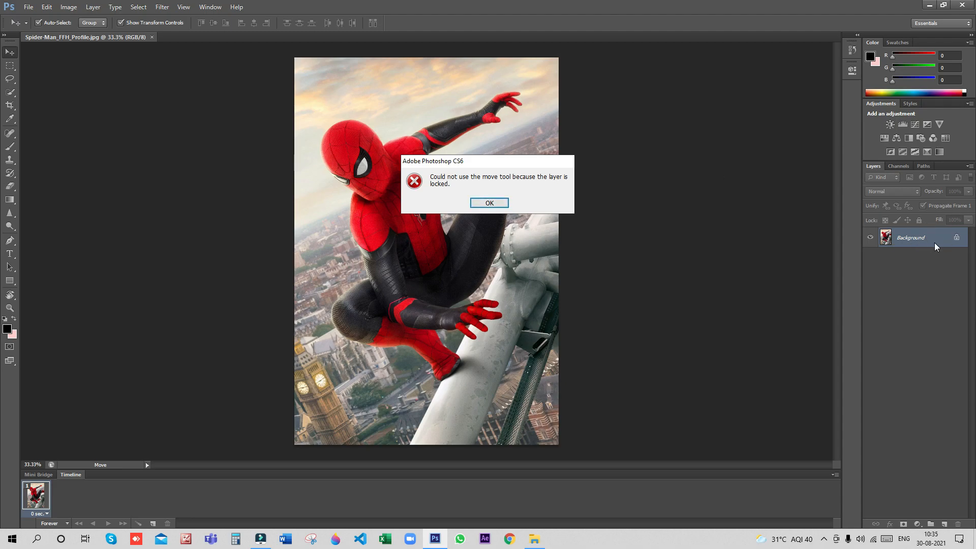
pyautogui.click(489, 204)
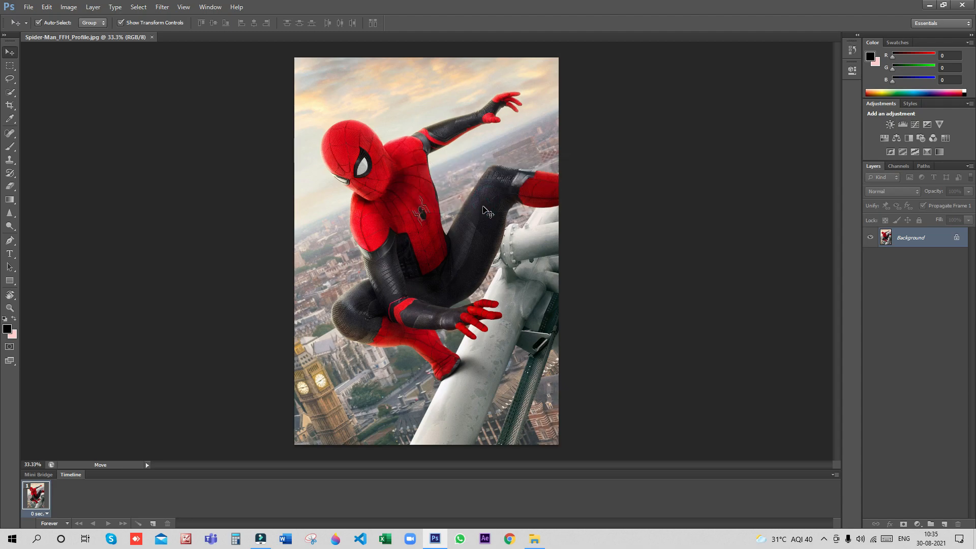
pyautogui.click(10, 65)
pyautogui.click(13, 92)
pyautogui.click(12, 173)
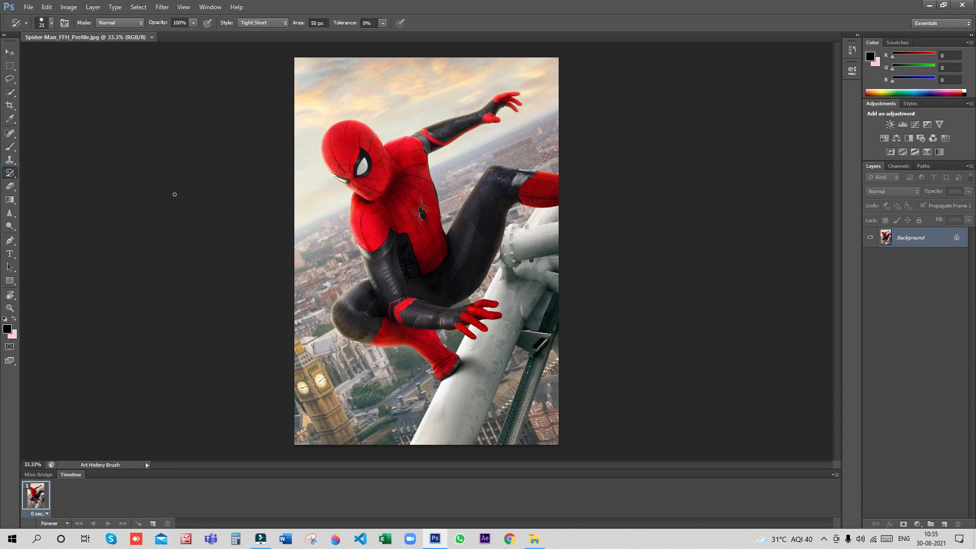
pyautogui.press('v')
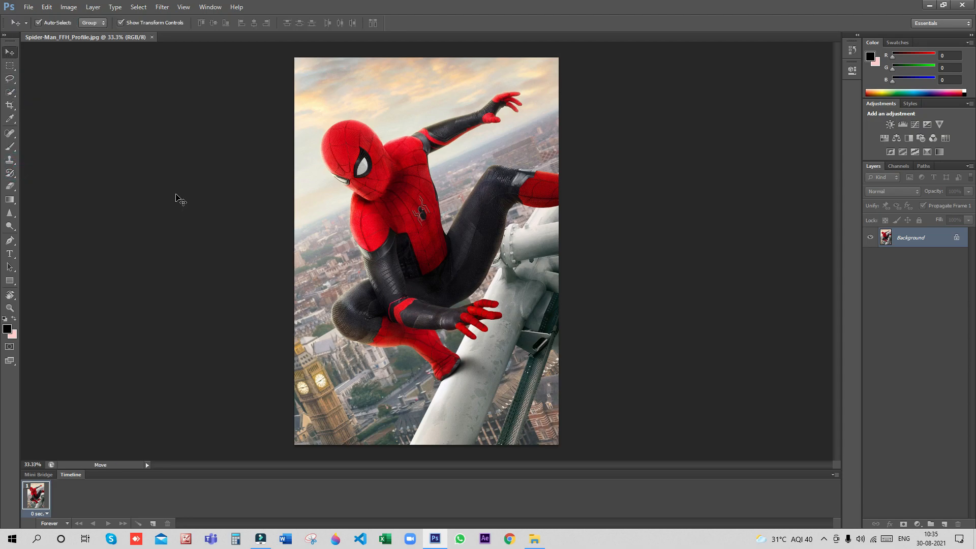
# Step: Draw a rectangular selection around most of the Spider-Man figure with the Rectangular Marquee Tool
pyautogui.click(10, 65)
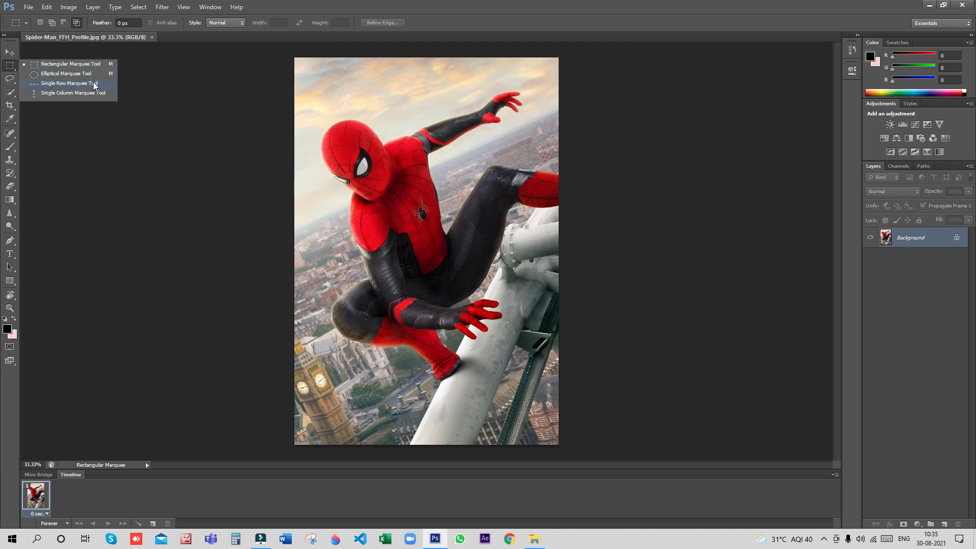
pyautogui.click(57, 65)
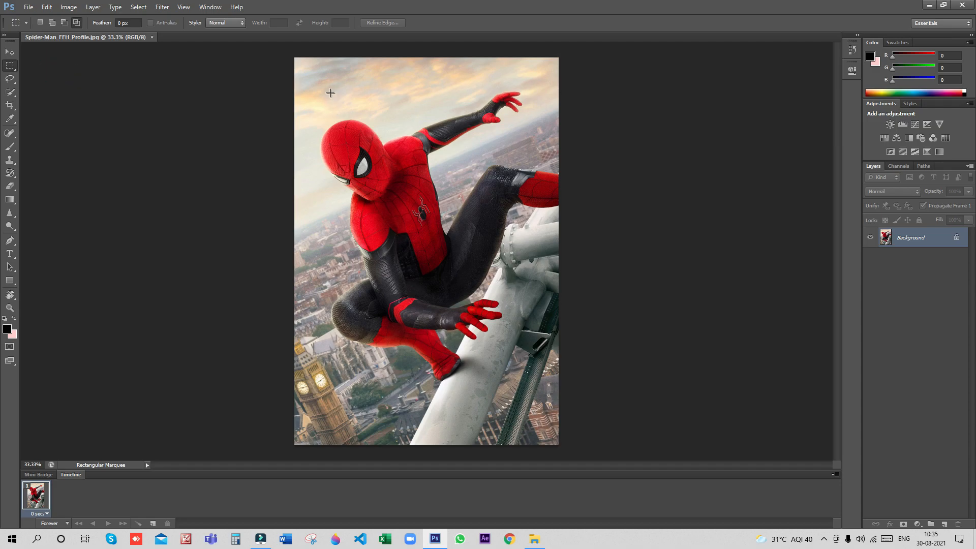
pyautogui.moveTo(316, 87); pyautogui.dragTo(533, 388)
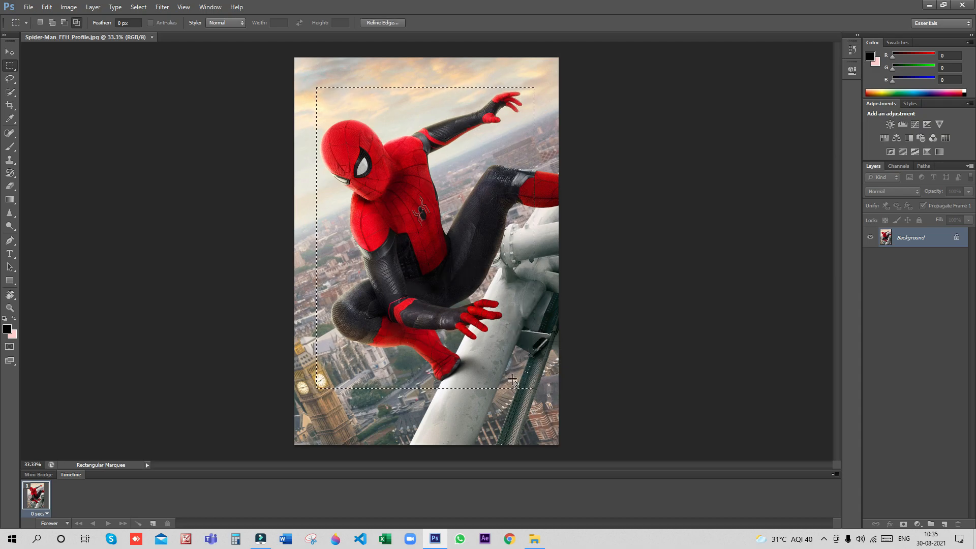
# Step: Shift the selected rectangle of the image by about 0.11 cm horizontally and vertically with the Move tool
pyautogui.press('v')
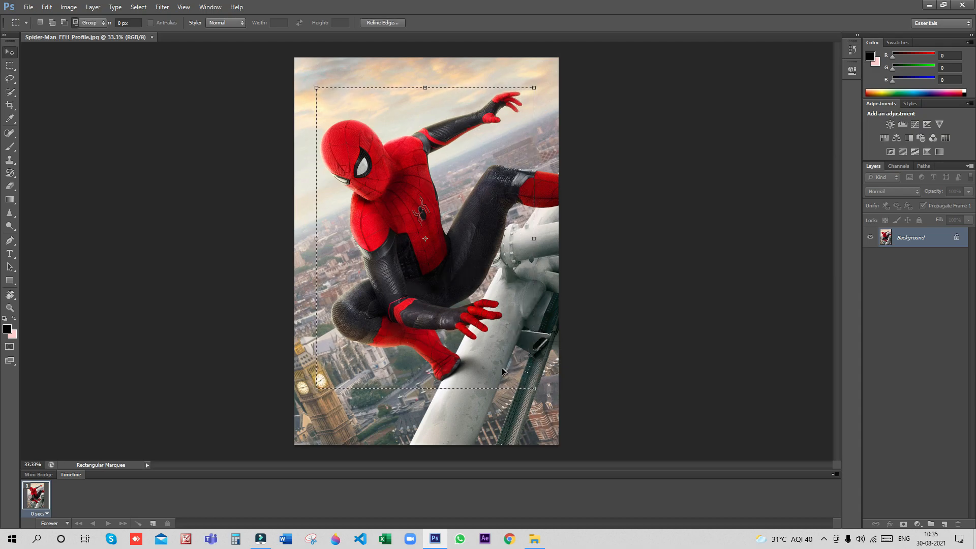
pyautogui.moveTo(401, 169)
pyautogui.mouseDown()
pyautogui.moveTo(296, 204)
pyautogui.moveTo(402, 169)
pyautogui.mouseUp()
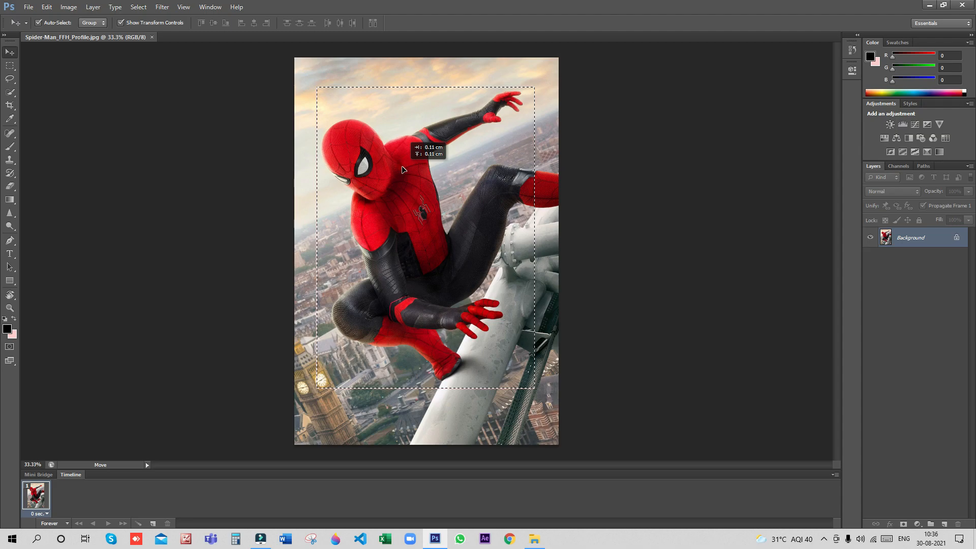
pyautogui.moveTo(402, 169); pyautogui.dragTo(402, 169)
# Step: Try to shrink and reposition the selected area with Free Transform, cancel the transform and deselect
pyautogui.hotkey('ctrl', 't')
pyautogui.moveTo(533, 87)
pyautogui.mouseDown()
pyautogui.moveTo(483, 167)
pyautogui.moveTo(533, 90)
pyautogui.mouseUp()
pyautogui.moveTo(459, 228); pyautogui.dragTo(416, 203)
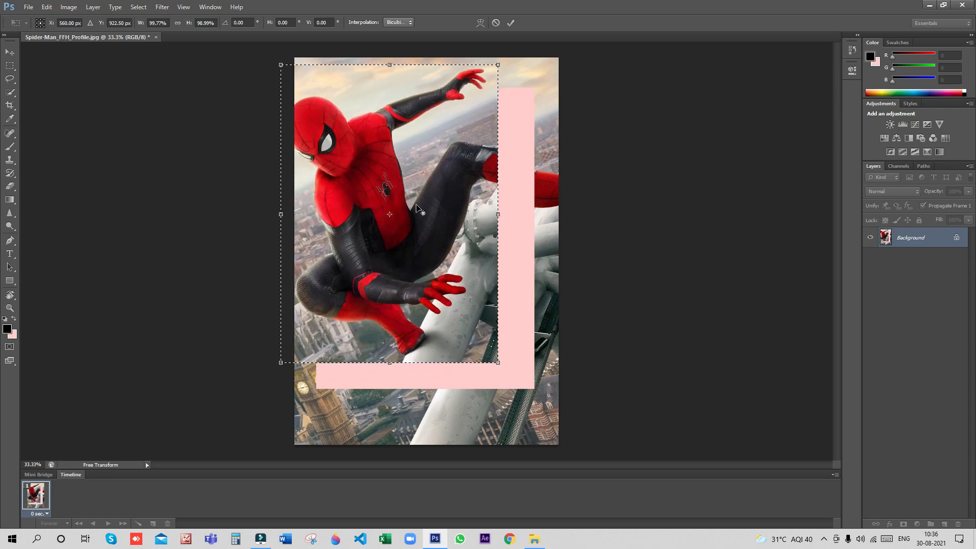
pyautogui.click(496, 23)
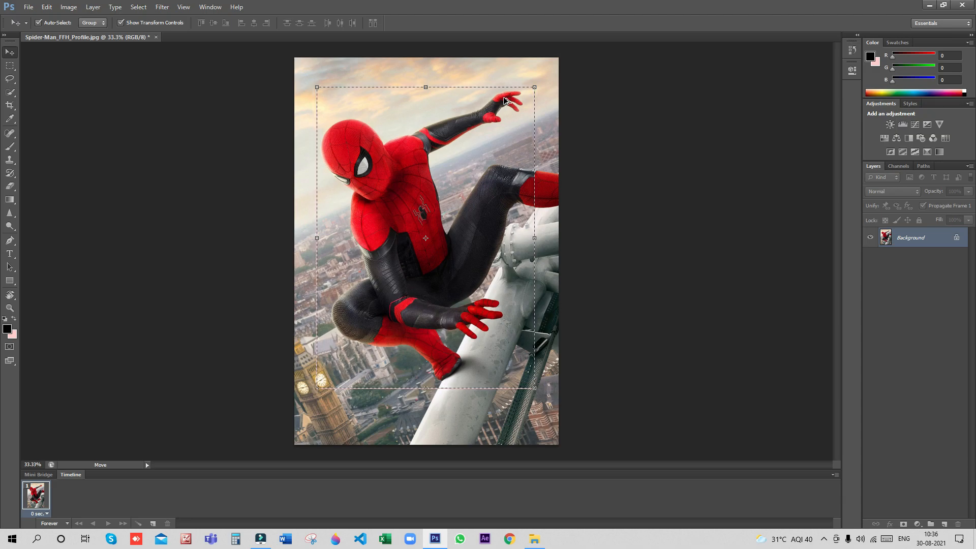
pyautogui.hotkey('ctrl', 'd')
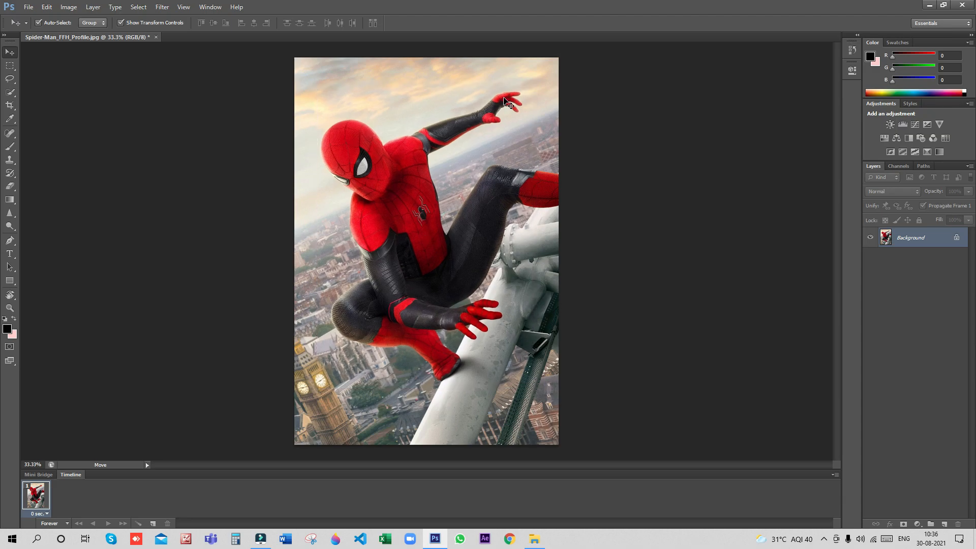
pyautogui.click(10, 65)
pyautogui.click(10, 54)
pyautogui.click(10, 65)
pyautogui.click(11, 56)
pyautogui.click(10, 65)
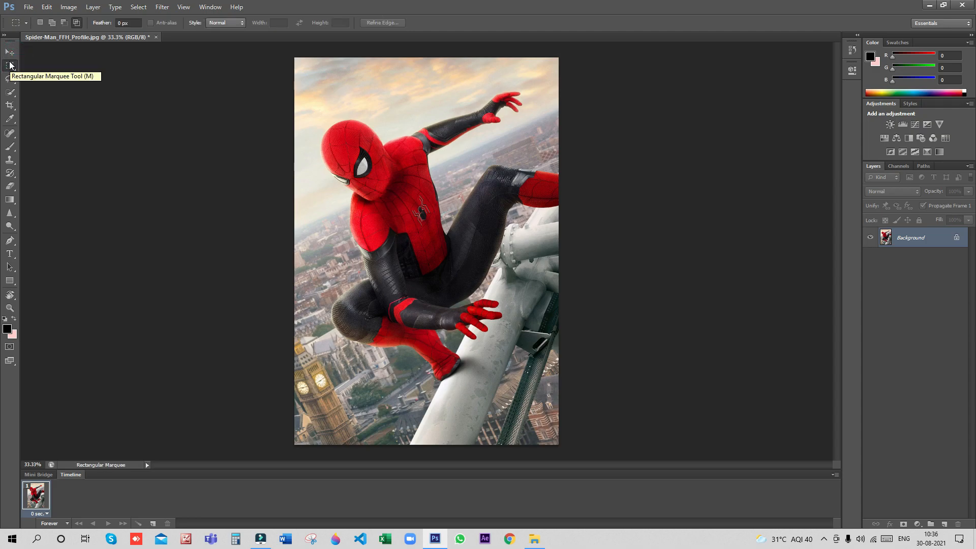
pyautogui.click(9, 52)
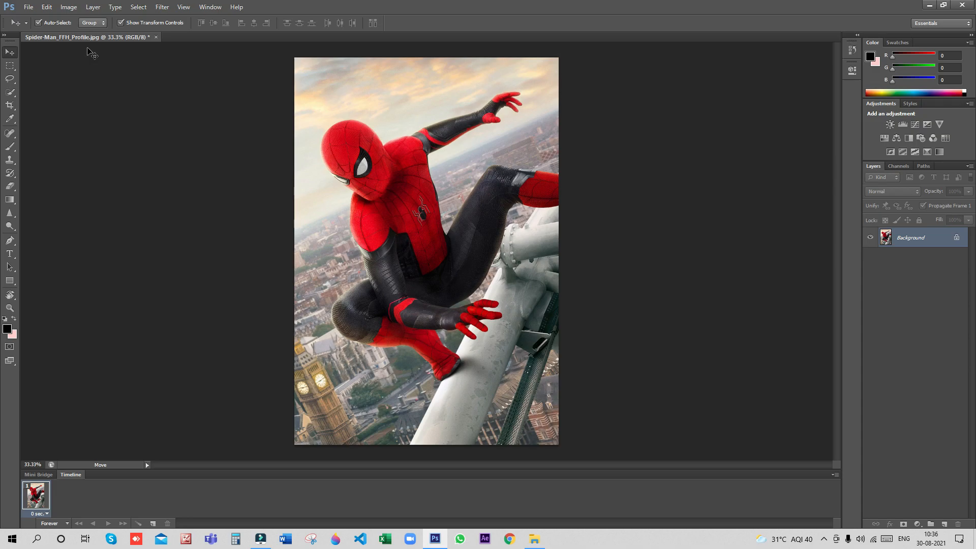
# Step: Draw a freehand selection from Spider-Man's eye down to the chest with the Lasso Tool
pyautogui.rightClick(10, 81)
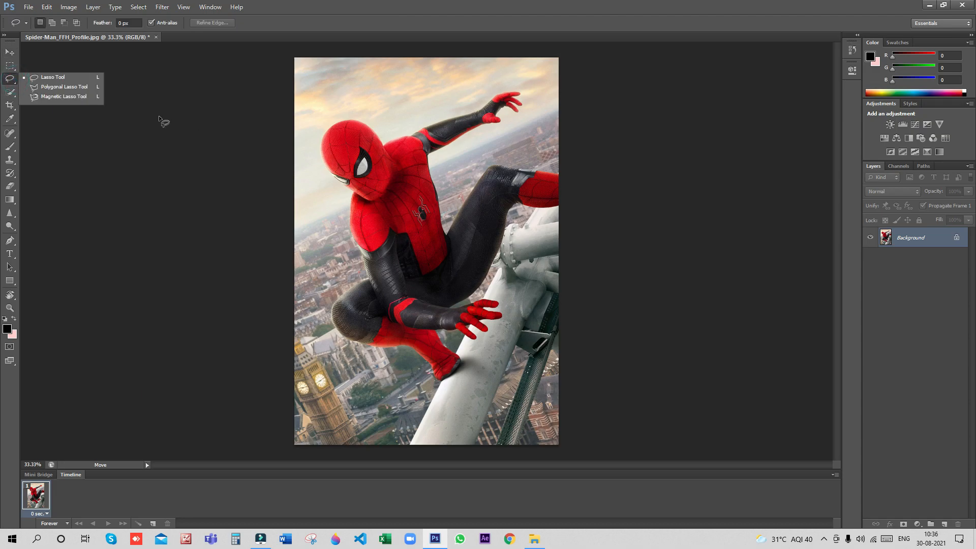
pyautogui.click(76, 78)
pyautogui.moveTo(362, 146)
pyautogui.mouseDown()
pyautogui.moveTo(392, 202)
pyautogui.moveTo(440, 211)
pyautogui.moveTo(437, 223)
pyautogui.mouseUp()
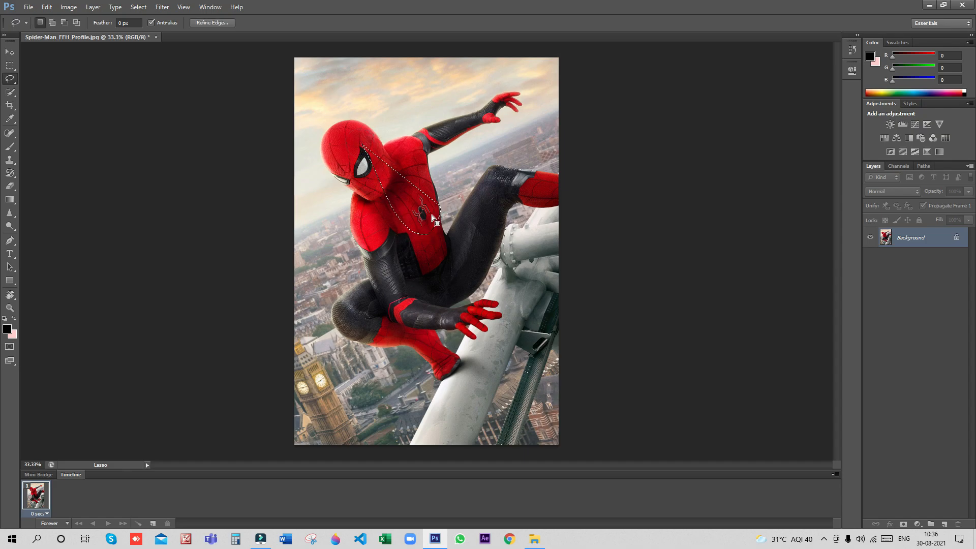
# Step: Lasso a thin sliver near Spider-Man's shoulder, add a layer mask from it, and undo the mask
pyautogui.moveTo(413, 177); pyautogui.dragTo(422, 164)
pyautogui.click(903, 524)
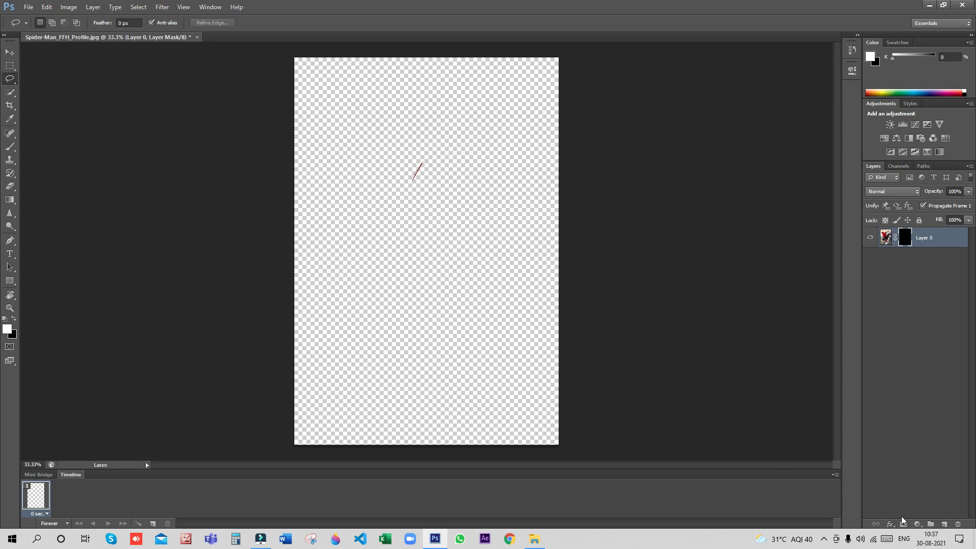
pyautogui.hotkey('ctrl', 'z')
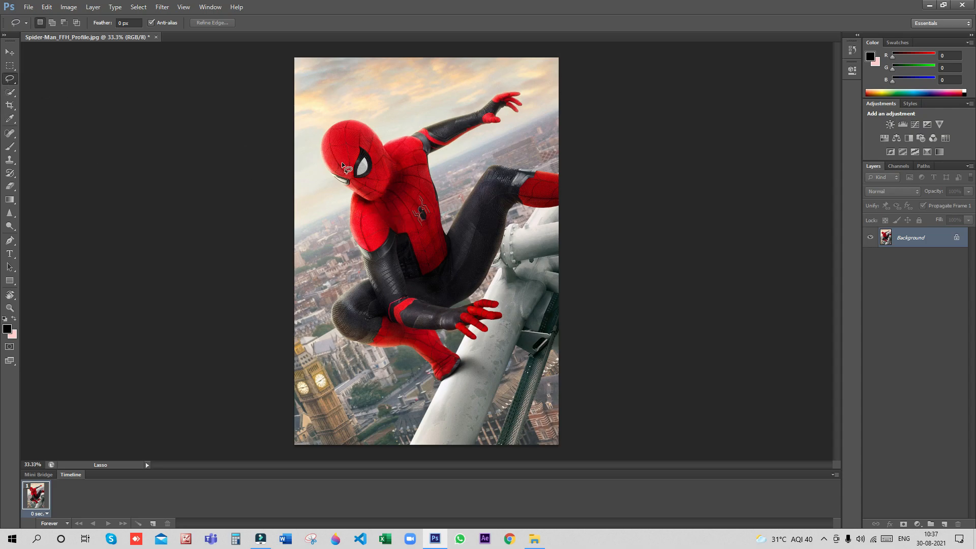
# Step: Lasso the area between Spider-Man's head and outstretched hand and move the cutout down over the chest
pyautogui.moveTo(346, 119)
pyautogui.mouseDown()
pyautogui.moveTo(394, 157)
pyautogui.moveTo(430, 132)
pyautogui.moveTo(498, 115)
pyautogui.mouseUp()
pyautogui.click(10, 52)
pyautogui.moveTo(416, 133); pyautogui.dragTo(408, 218)
# Step: Add a layer mask from the moved cutout's selection, and undo the mask, the move and the selection
pyautogui.click(904, 523)
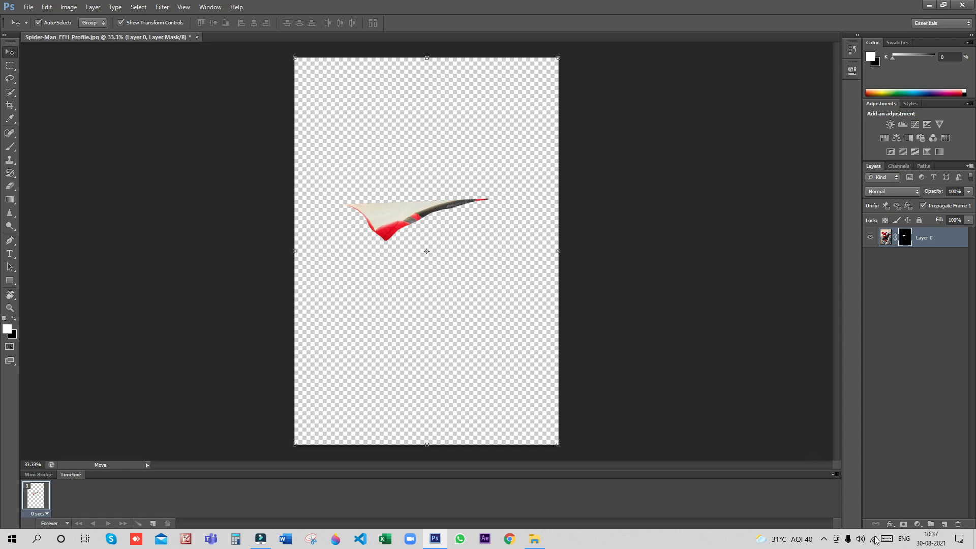
pyautogui.hotkey('ctrl', 'alt', 'z')
pyautogui.hotkey('ctrl', 'alt', 'z')
pyautogui.hotkey('ctrl', 'alt', 'z')
pyautogui.hotkey('ctrl', 'alt', 'z')
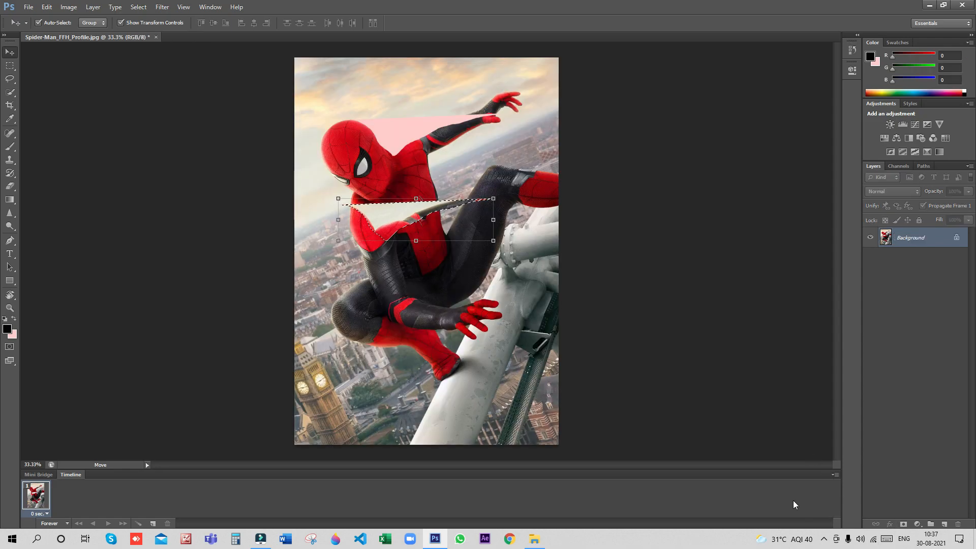
# Step: Outline a straight-edged selection from Spider-Man's eye down to the chest with the Polygonal Lasso Tool
pyautogui.click(12, 81)
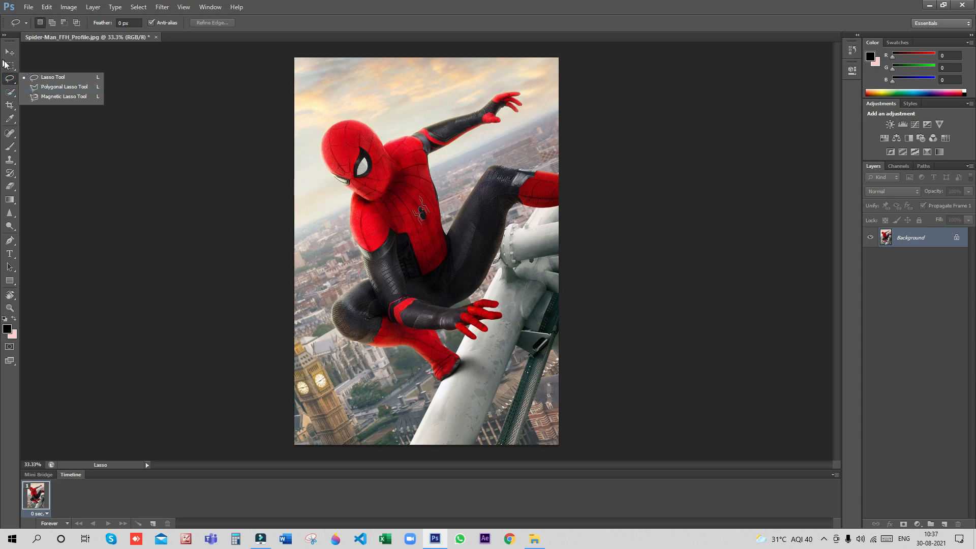
pyautogui.click(10, 66)
pyautogui.click(10, 65)
pyautogui.click(9, 79)
pyautogui.click(10, 79)
pyautogui.click(75, 88)
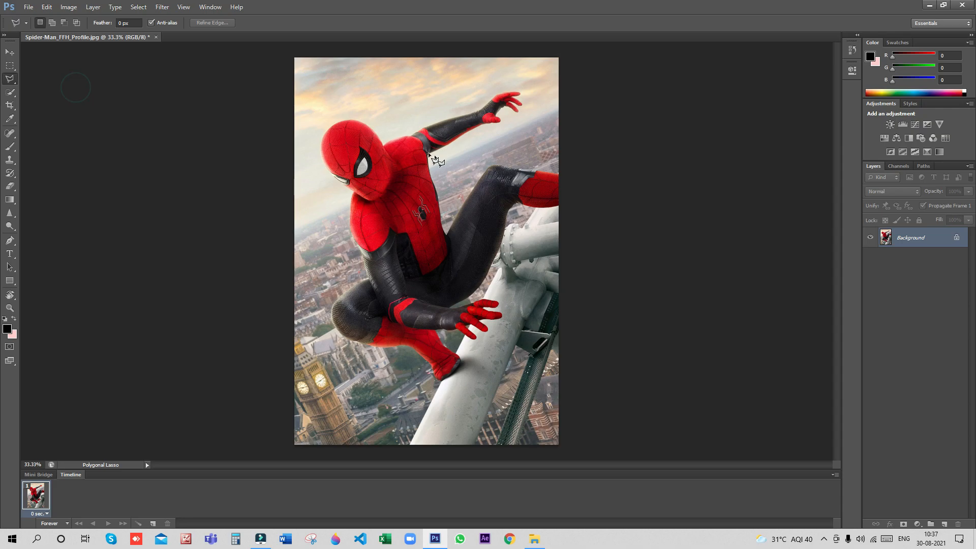
pyautogui.click(399, 159)
pyautogui.click(423, 205)
pyautogui.click(405, 230)
pyautogui.click(365, 210)
pyautogui.click(387, 192)
pyautogui.click(345, 155)
pyautogui.click(364, 150)
# Step: Add a layer mask from the polygonal selection, and undo the mask
pyautogui.click(904, 523)
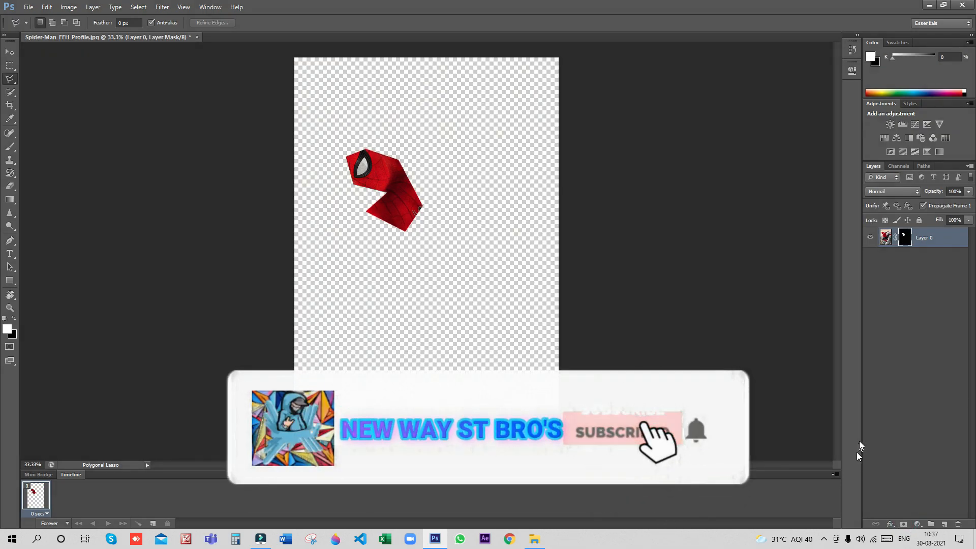
pyautogui.hotkey('ctrl', 'z')
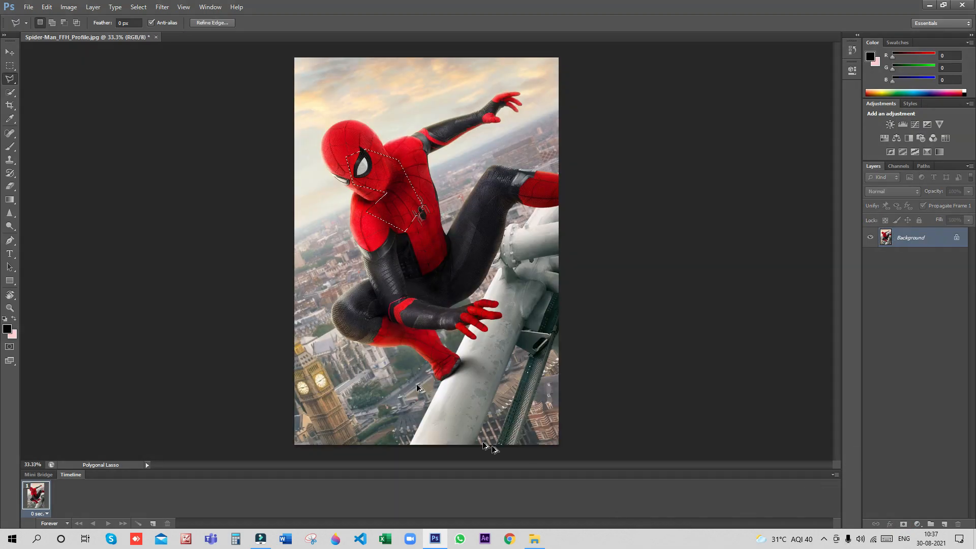
pyautogui.rightClick(9, 78)
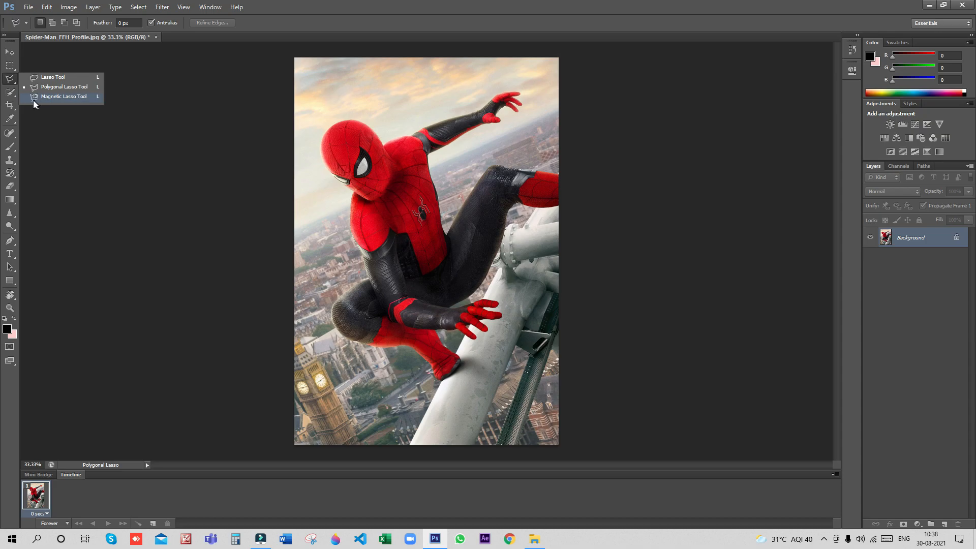
pyautogui.click(47, 131)
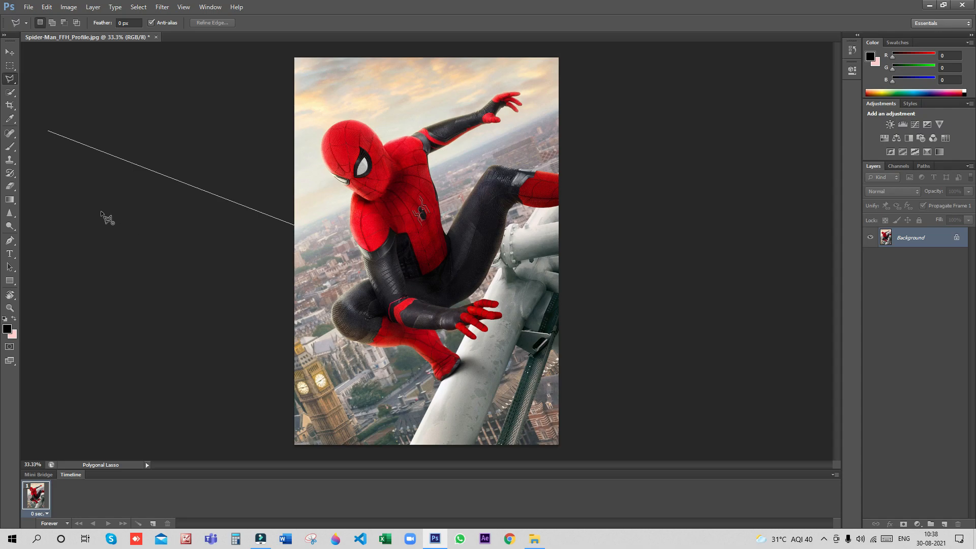
pyautogui.click(7, 52)
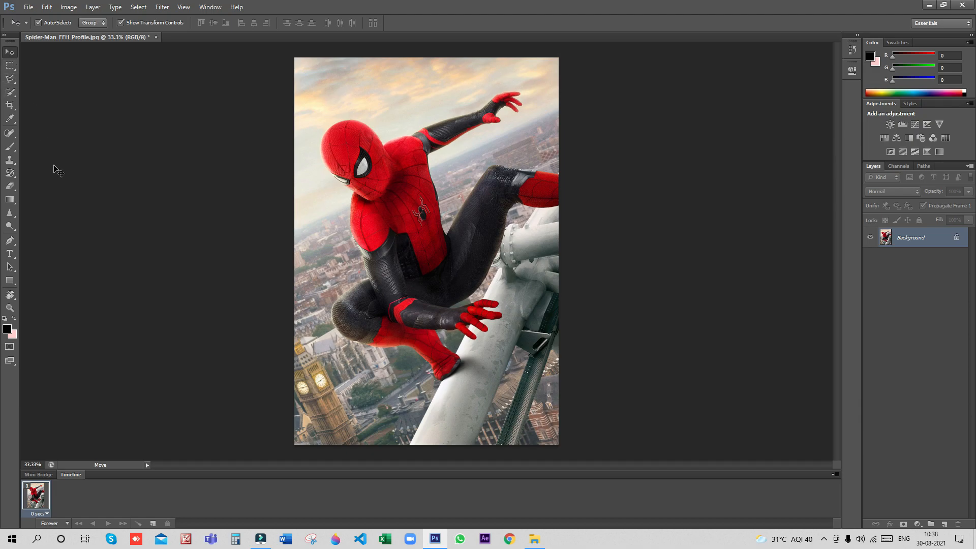
pyautogui.press('m')
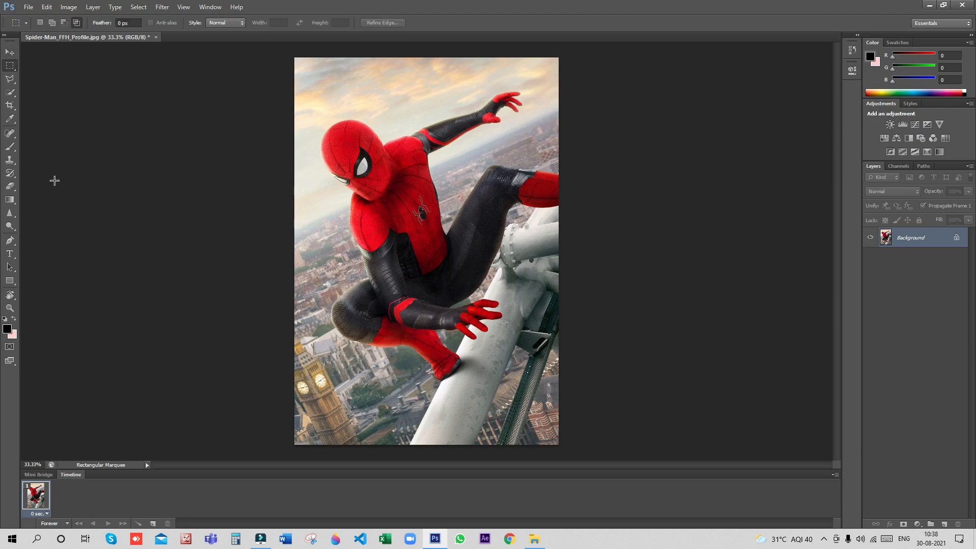
pyautogui.click(9, 80)
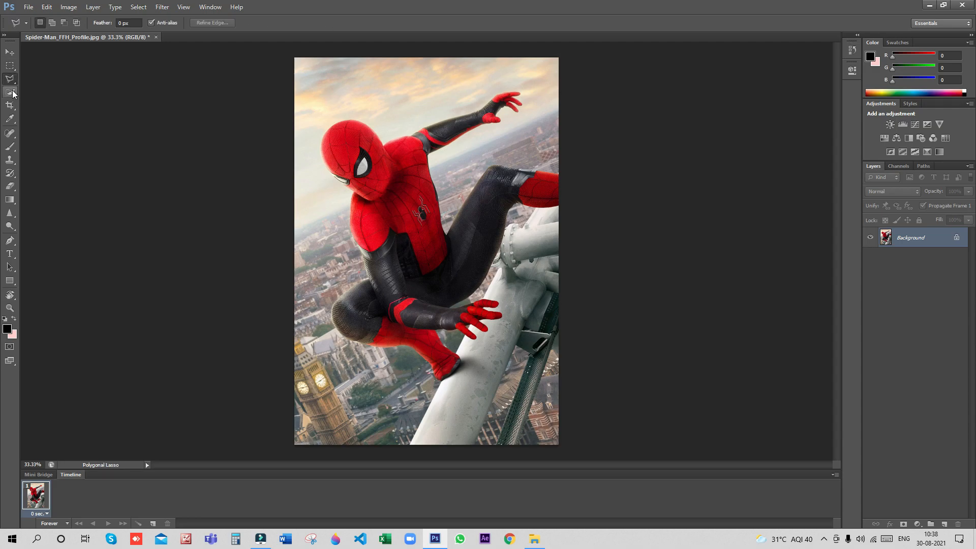
pyautogui.click(13, 93)
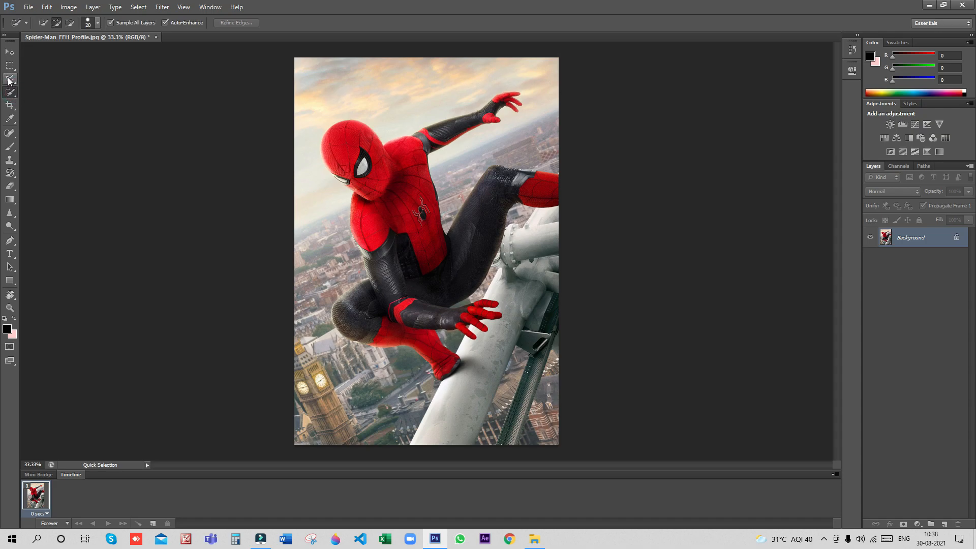
# Step: Turn on Quick Mask mode and brush a selection from Spider-Man's head over the chest with the Quick Selection Tool
pyautogui.press('q')
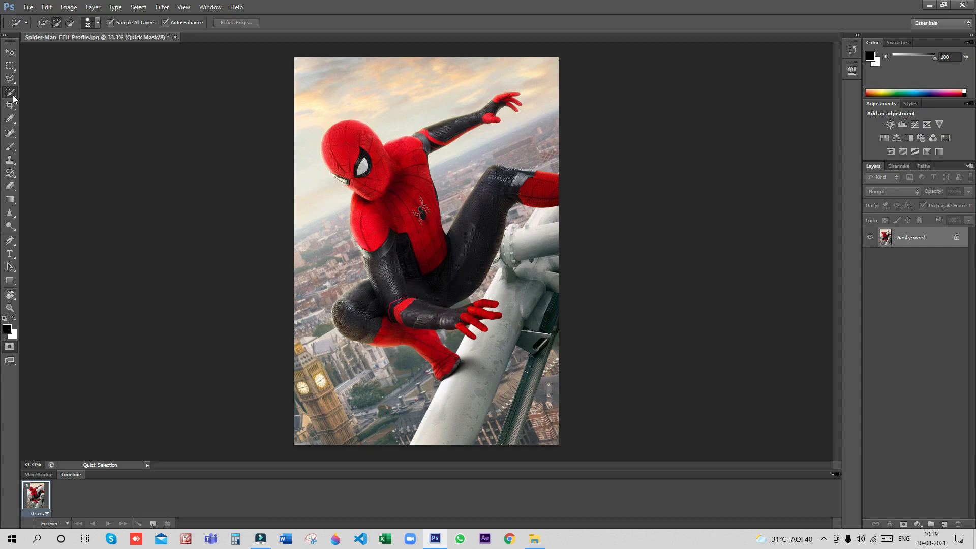
pyautogui.press('v')
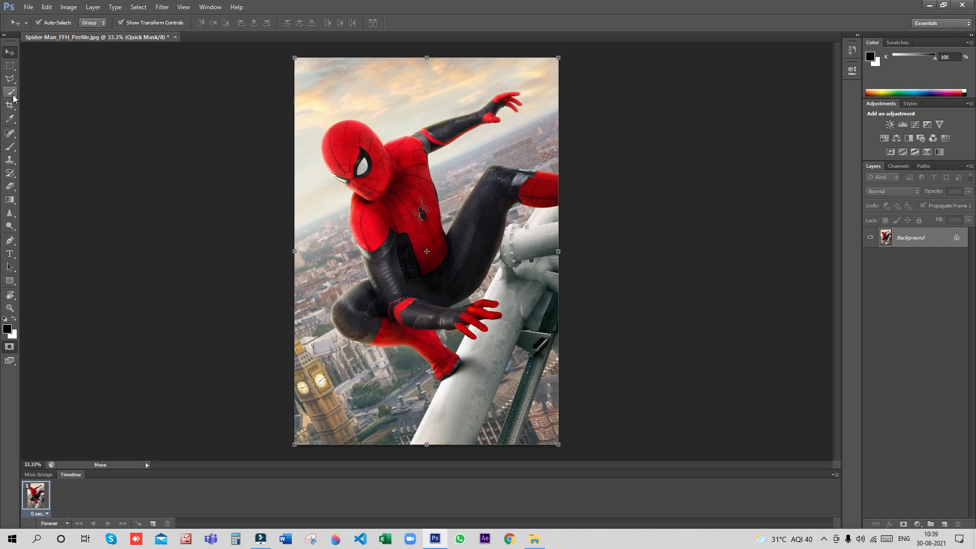
pyautogui.press('m')
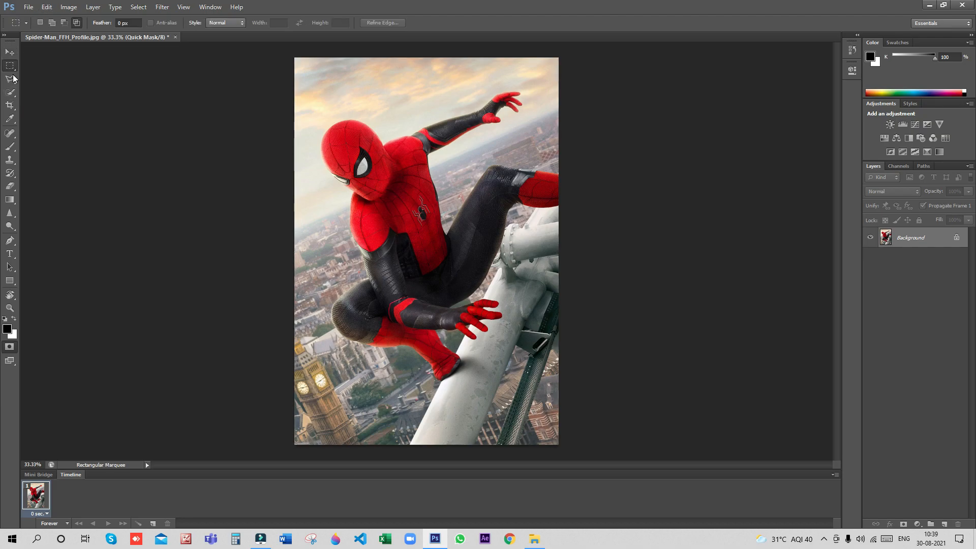
pyautogui.click(13, 77)
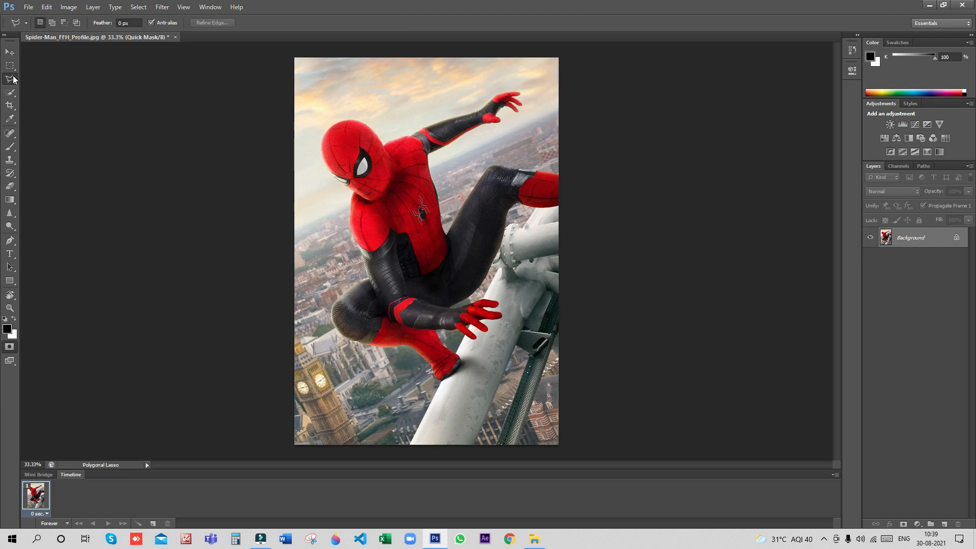
pyautogui.press('w')
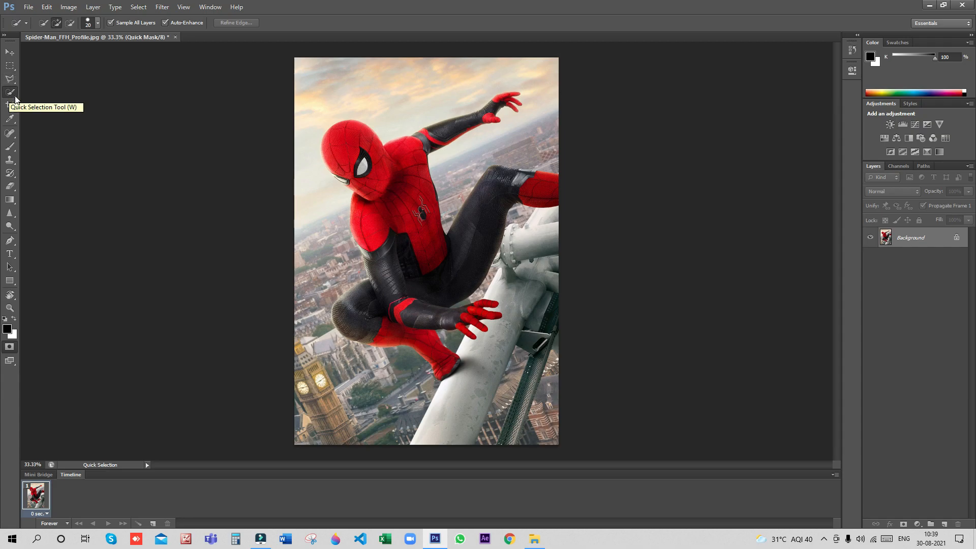
pyautogui.rightClick(13, 92)
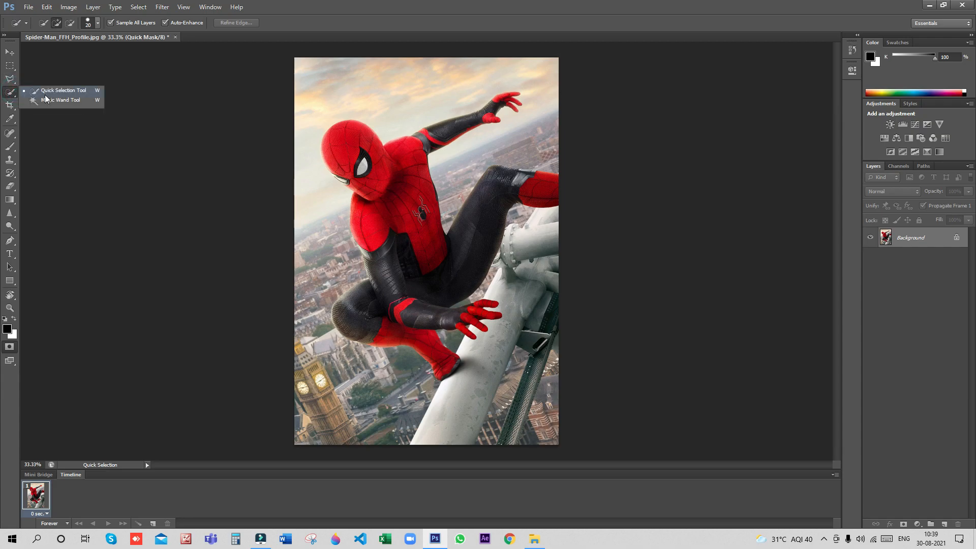
pyautogui.click(45, 93)
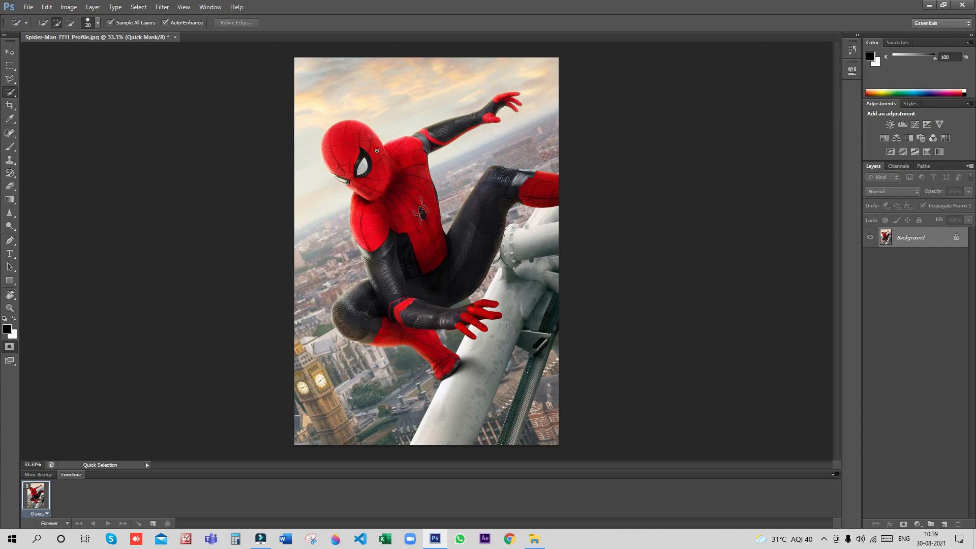
pyautogui.press('z')
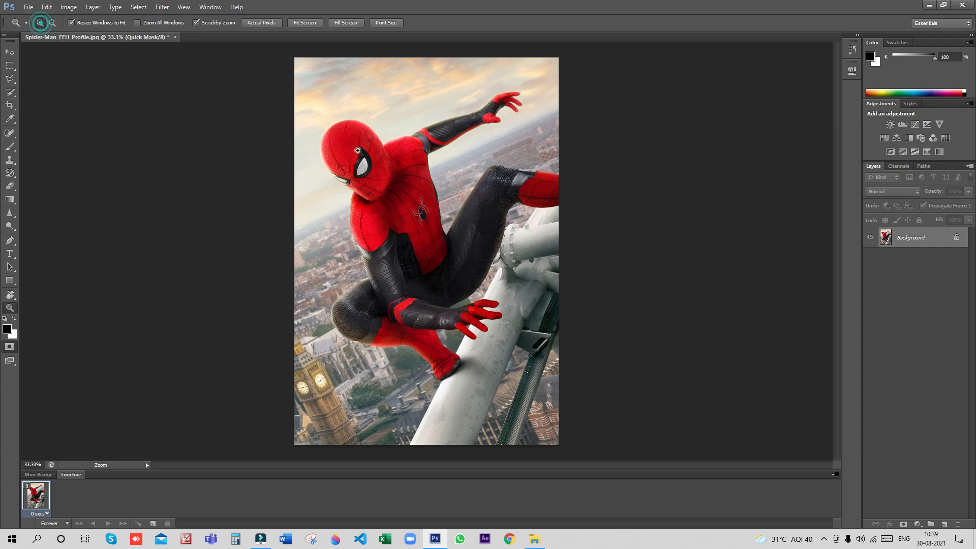
pyautogui.click(364, 152)
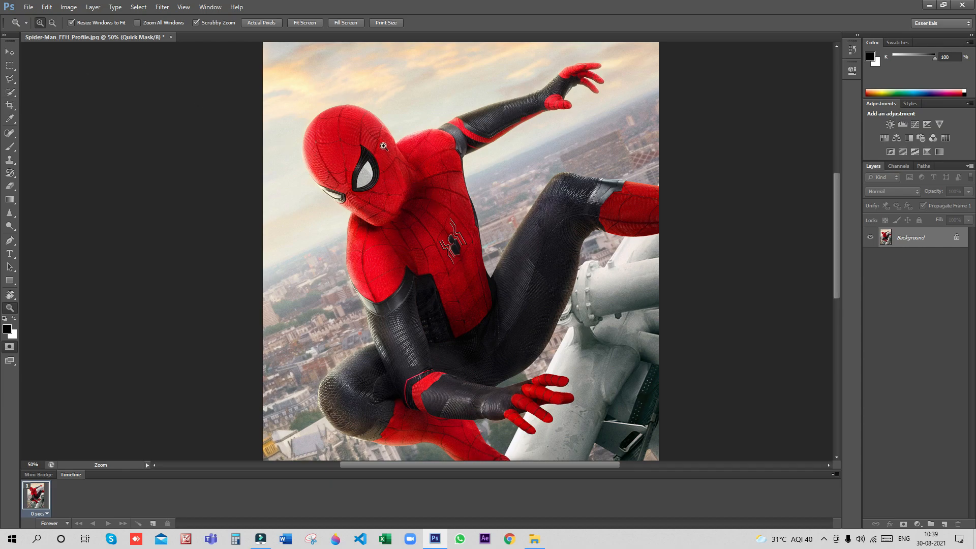
pyautogui.click(8, 93)
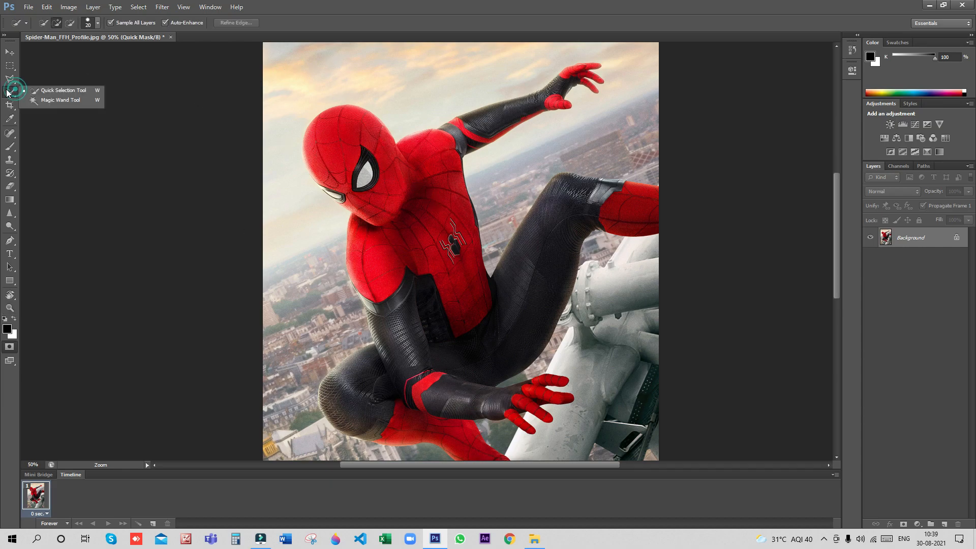
pyautogui.click(50, 89)
pyautogui.moveTo(345, 135)
pyautogui.mouseDown()
pyautogui.moveTo(424, 286)
pyautogui.moveTo(413, 190)
pyautogui.moveTo(357, 146)
pyautogui.moveTo(347, 170)
pyautogui.moveTo(369, 132)
pyautogui.moveTo(352, 164)
pyautogui.moveTo(330, 138)
pyautogui.mouseUp()
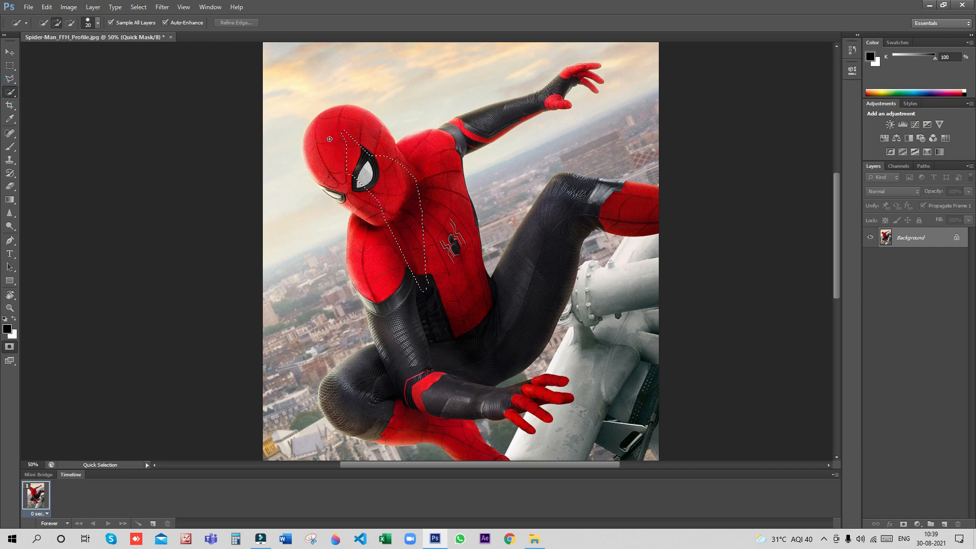
pyautogui.moveTo(419, 276); pyautogui.dragTo(434, 138)
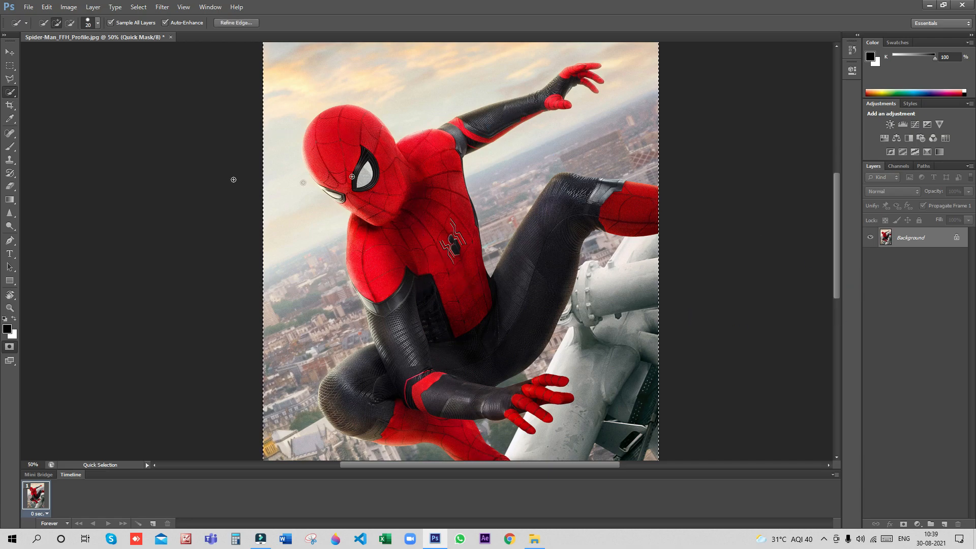
# Step: Subtract the upper sky and a strip along the image's left edge from the quick selection
pyautogui.click(70, 23)
pyautogui.moveTo(346, 68)
pyautogui.mouseDown()
pyautogui.moveTo(427, 72)
pyautogui.moveTo(306, 74)
pyautogui.moveTo(555, 56)
pyautogui.moveTo(636, 98)
pyautogui.mouseUp()
pyautogui.moveTo(596, 126); pyautogui.dragTo(601, 124)
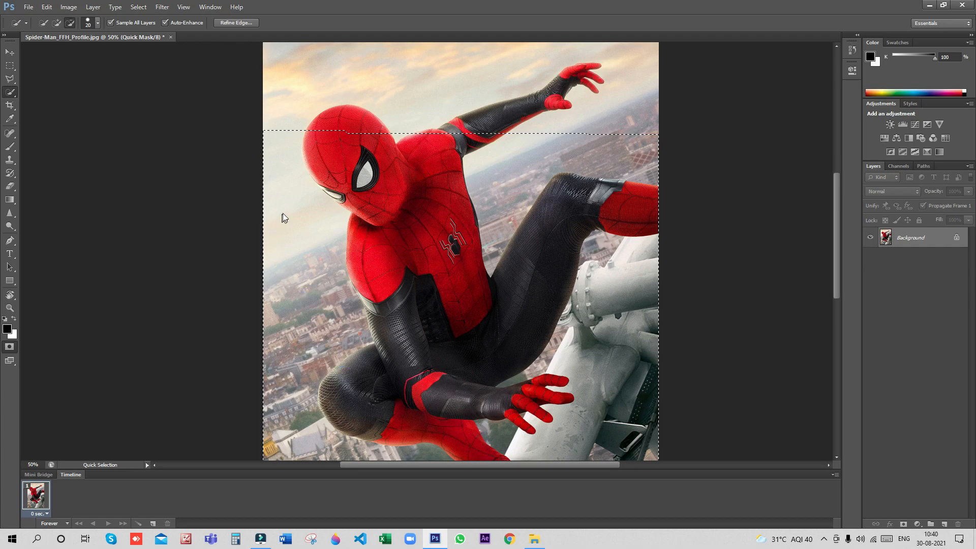
pyautogui.moveTo(281, 212); pyautogui.dragTo(289, 270)
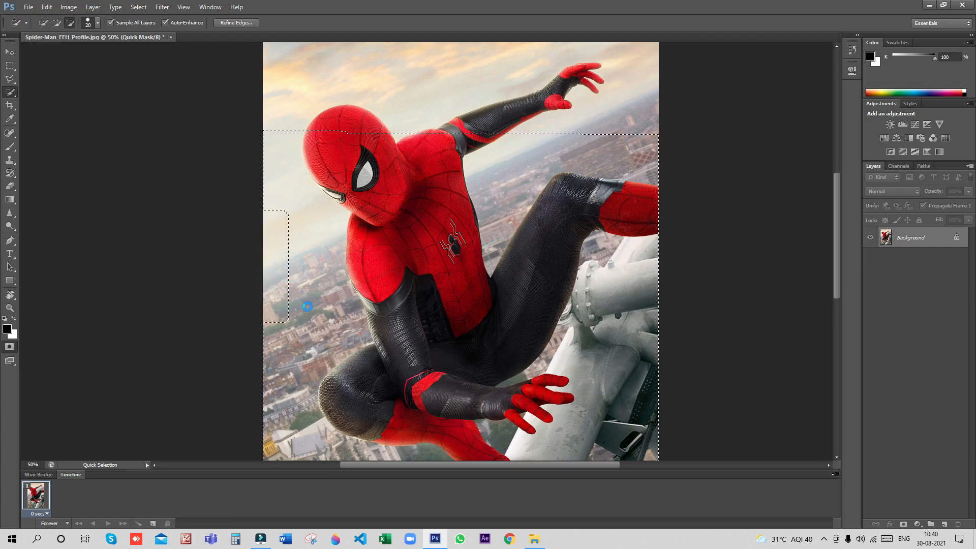
# Step: Add a layer mask from the reduced selection, and undo everything back to before Quick Mask mode was turned on
pyautogui.click(904, 524)
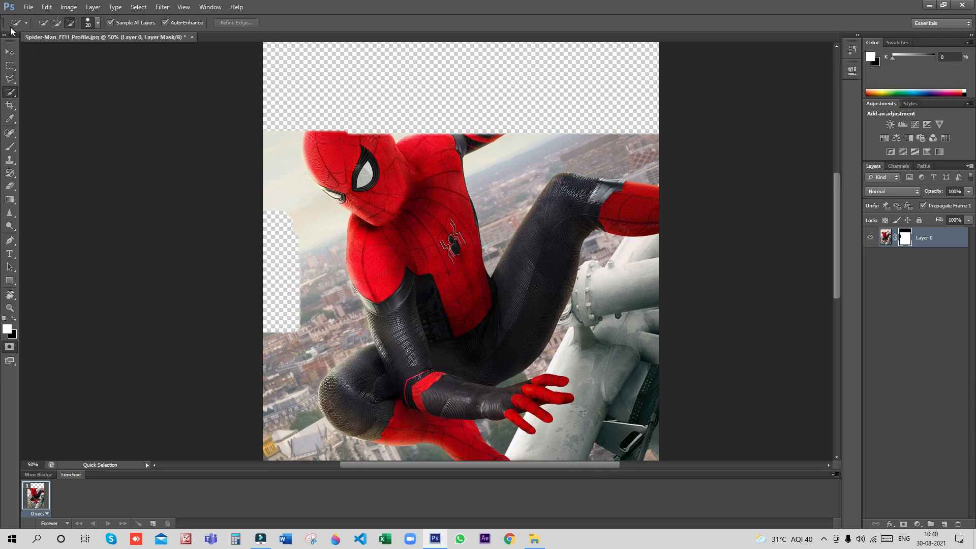
pyautogui.hotkey('ctrl', 'alt', 'z')
pyautogui.hotkey('ctrl', 'alt', 'z')
pyautogui.hotkey('ctrl', 'alt', 'z')
pyautogui.hotkey('ctrl', 'alt', 'z')
pyautogui.hotkey('ctrl', 'alt', 'z')
pyautogui.hotkey('ctrl', 'alt', 'z')
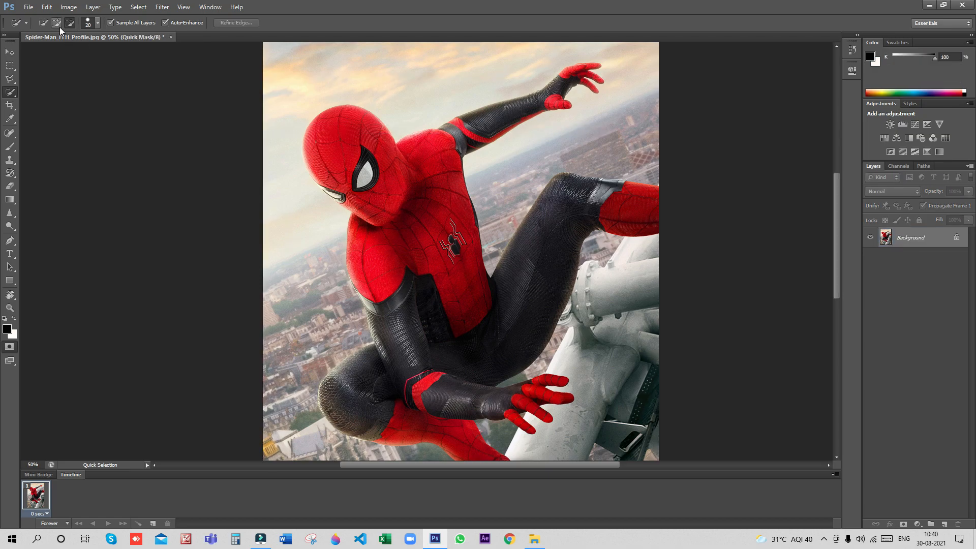
pyautogui.hotkey('ctrl', 'alt', 'z')
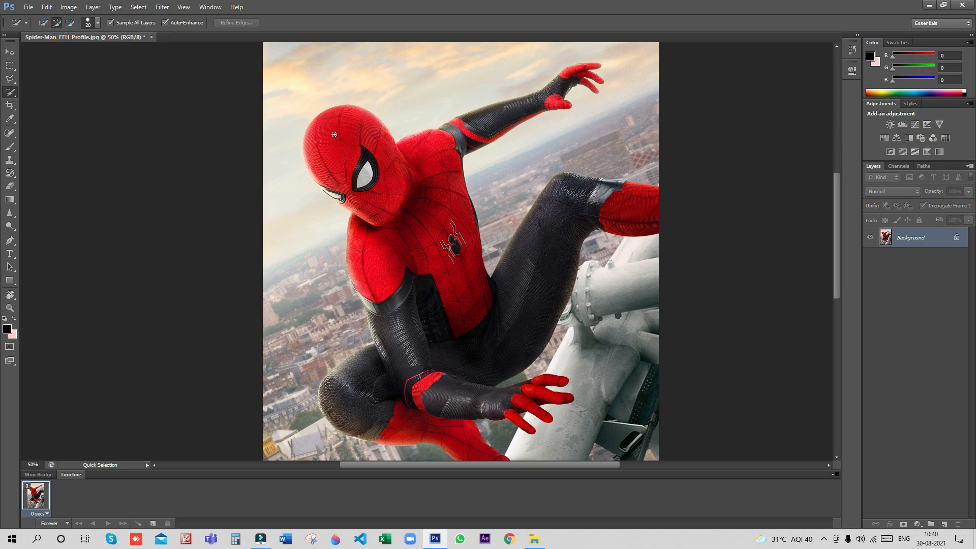
# Step: Select Spider-Man's whole head with the Quick Selection Tool, adding the missed areas along its edge by the shoulder
pyautogui.moveTo(345, 140)
pyautogui.mouseDown()
pyautogui.moveTo(383, 159)
pyautogui.moveTo(385, 200)
pyautogui.moveTo(373, 194)
pyautogui.moveTo(372, 170)
pyautogui.moveTo(367, 193)
pyautogui.moveTo(378, 220)
pyautogui.mouseUp()
pyautogui.click(397, 163)
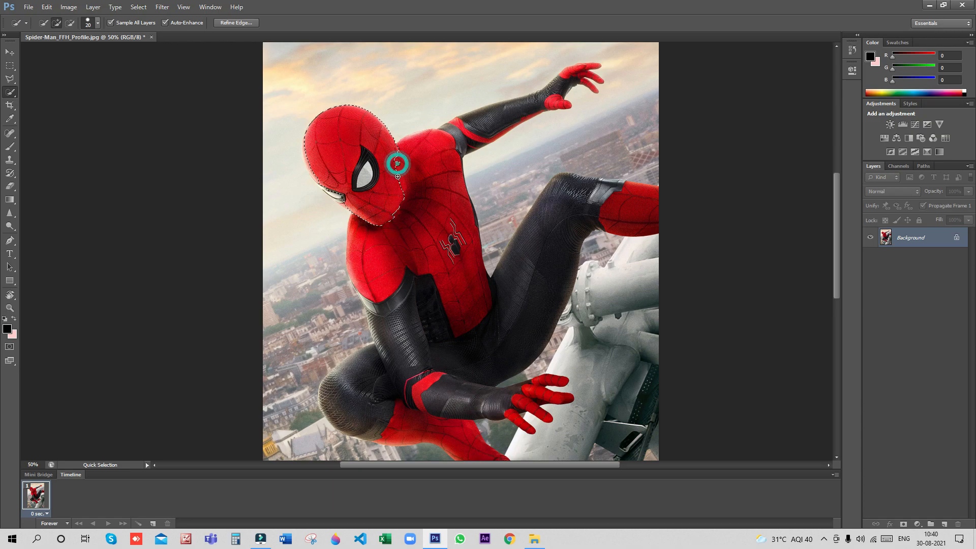
pyautogui.click(398, 159)
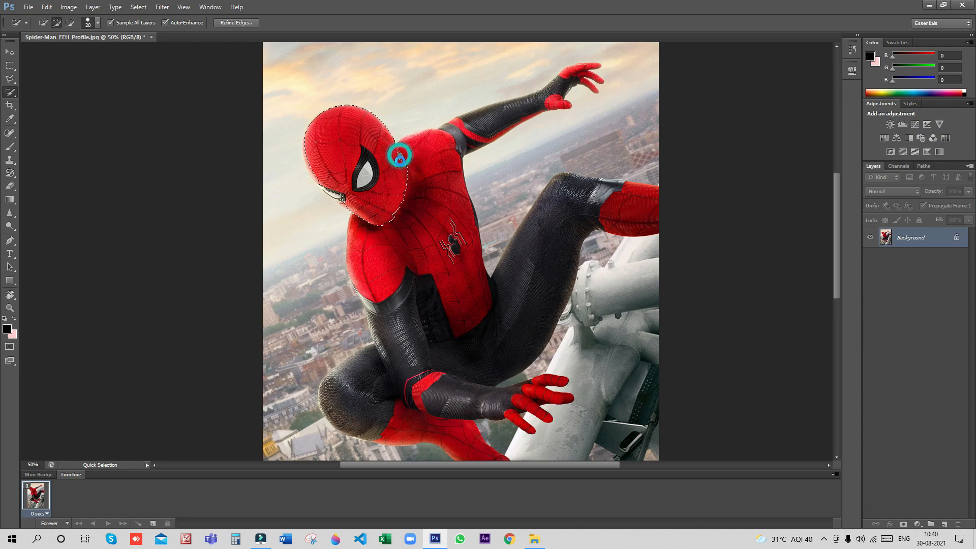
pyautogui.click(398, 151)
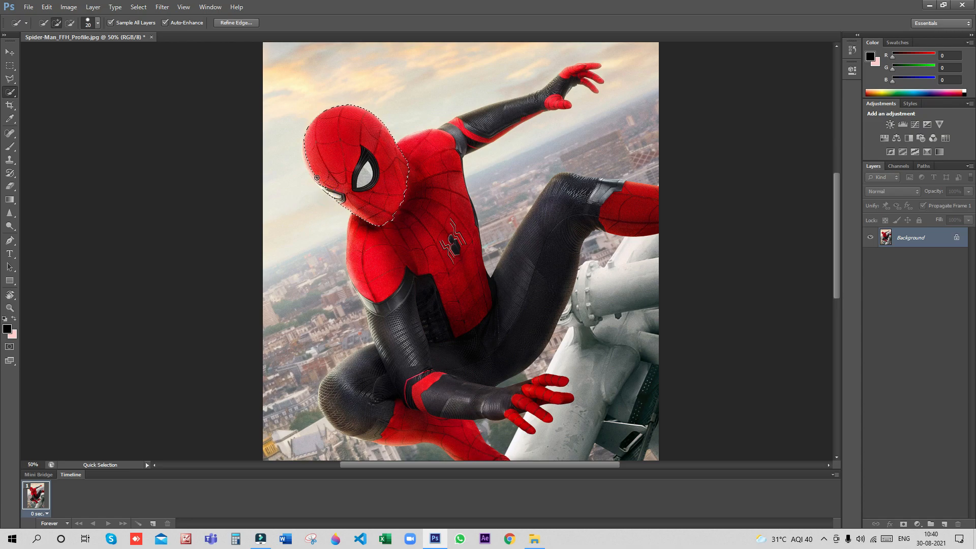
pyautogui.click(299, 148)
# Step: Add a layer mask that isolates the selected head, undo the mask and clear the selection
pyautogui.click(904, 524)
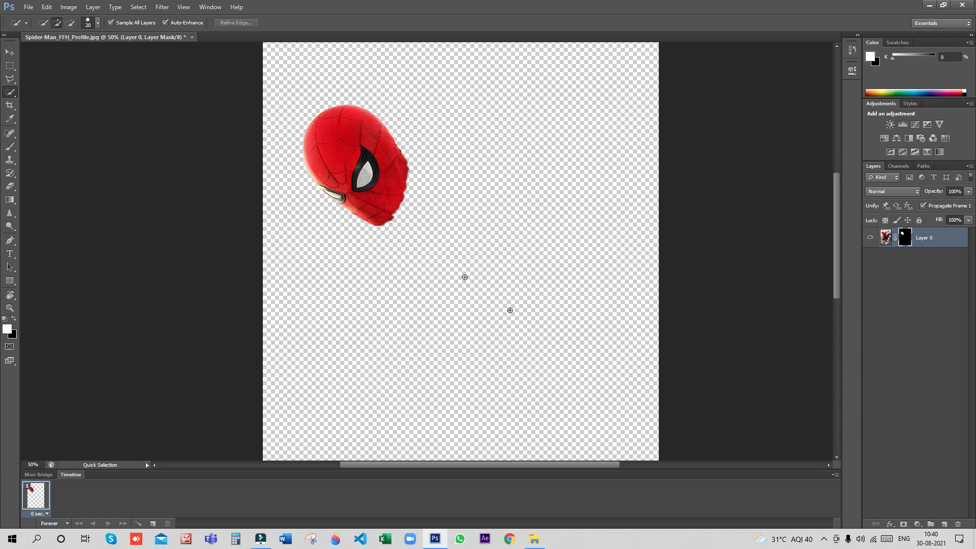
pyautogui.scroll(-1, 441, 244)
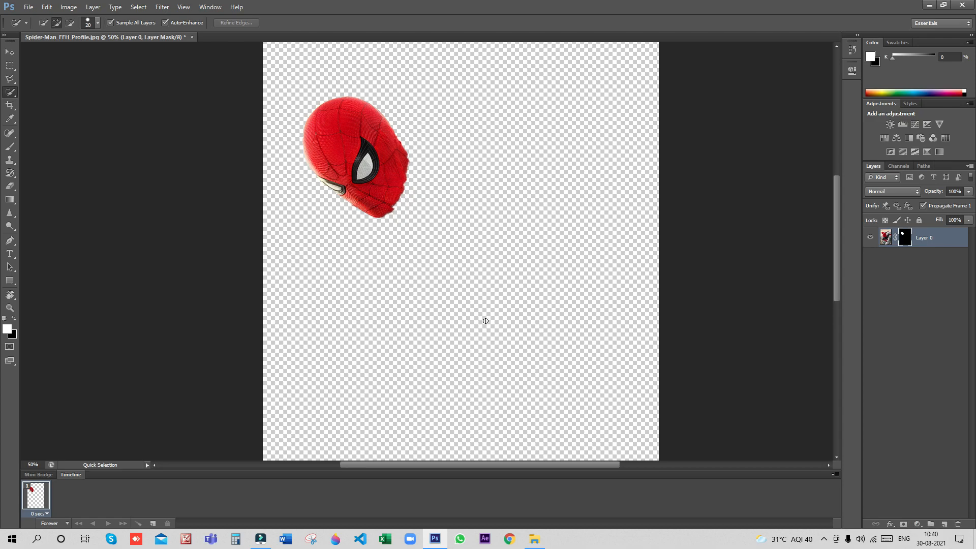
pyautogui.hotkey('ctrl', 'z')
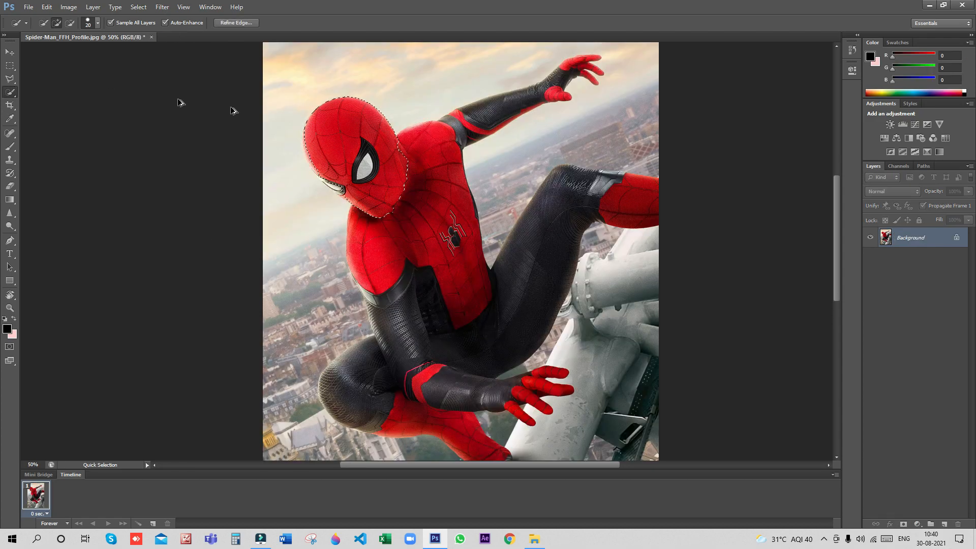
pyautogui.hotkey('ctrl', 'd')
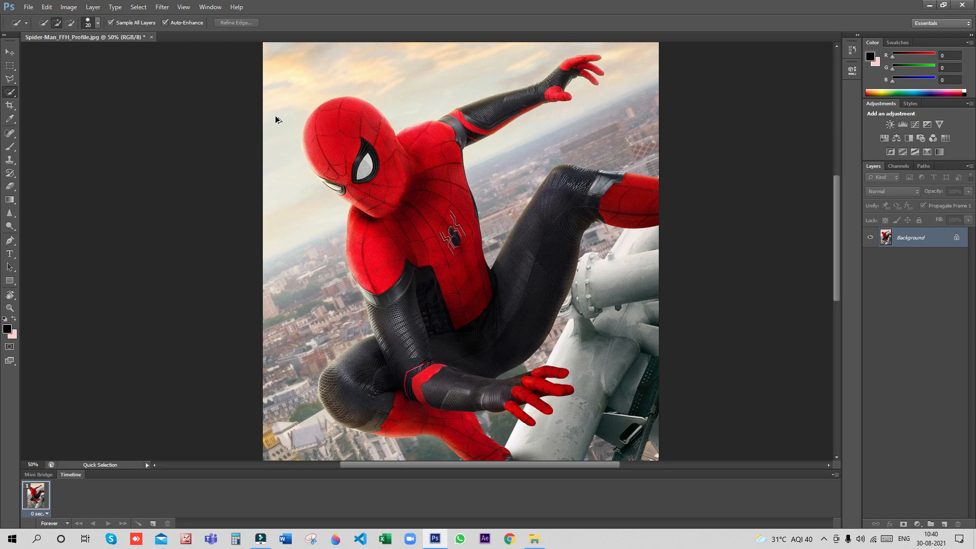
# Step: Crop the image to Spider-Man's torso and bent legs with the Crop Tool, and undo the crop
pyautogui.click(12, 108)
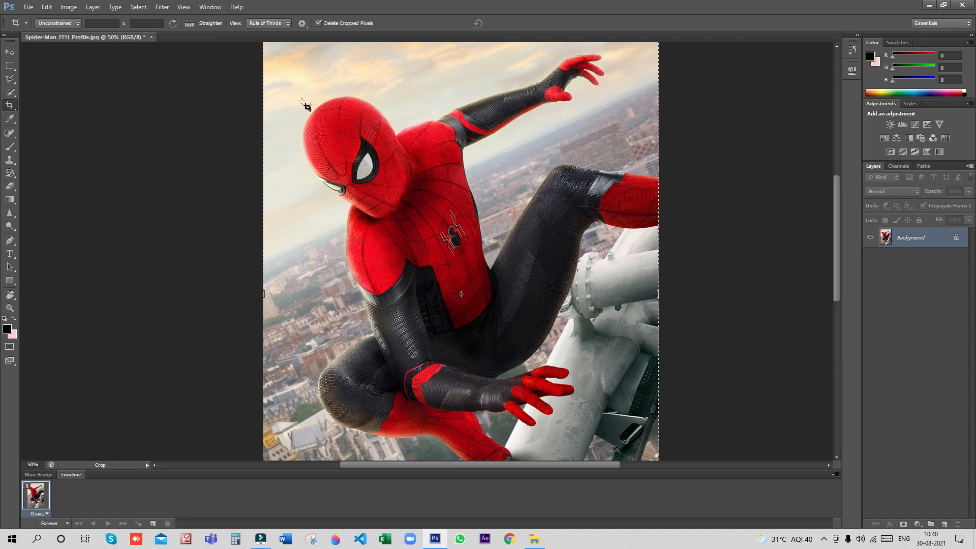
pyautogui.moveTo(282, 83); pyautogui.dragTo(573, 420)
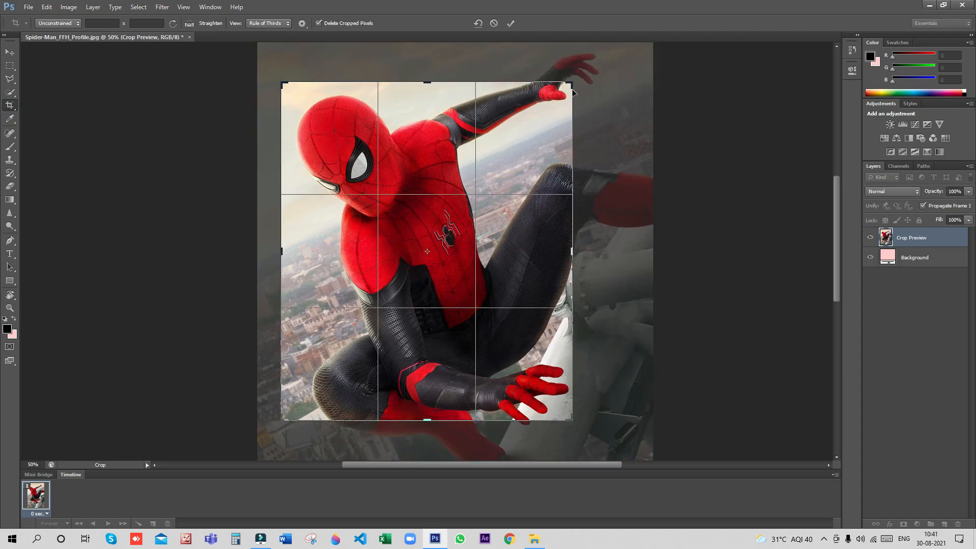
pyautogui.moveTo(574, 85)
pyautogui.mouseDown()
pyautogui.moveTo(586, 106)
pyautogui.moveTo(561, 92)
pyautogui.mouseUp()
pyautogui.moveTo(428, 90); pyautogui.dragTo(430, 124)
pyautogui.click(513, 24)
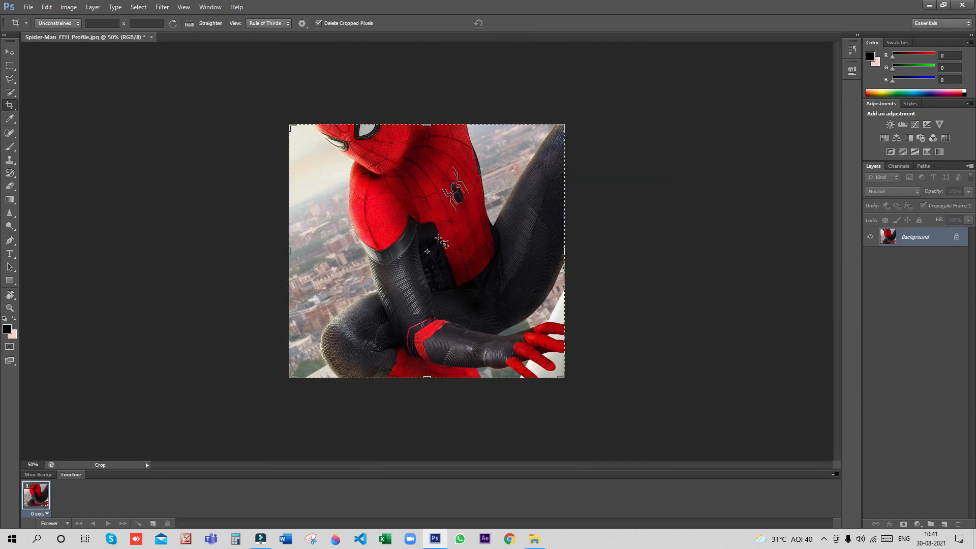
pyautogui.press('ctrl')
pyautogui.hotkey('ctrl', 'z')
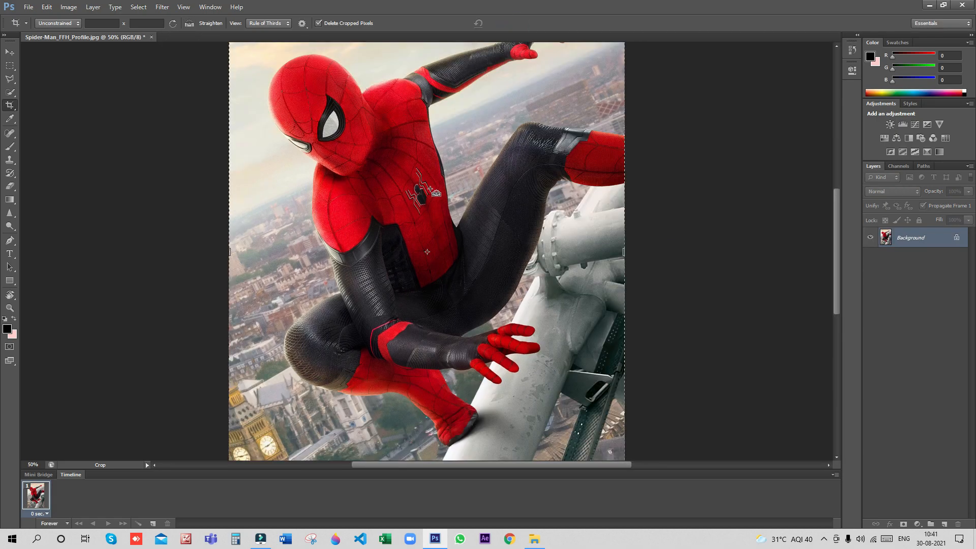
pyautogui.click(11, 50)
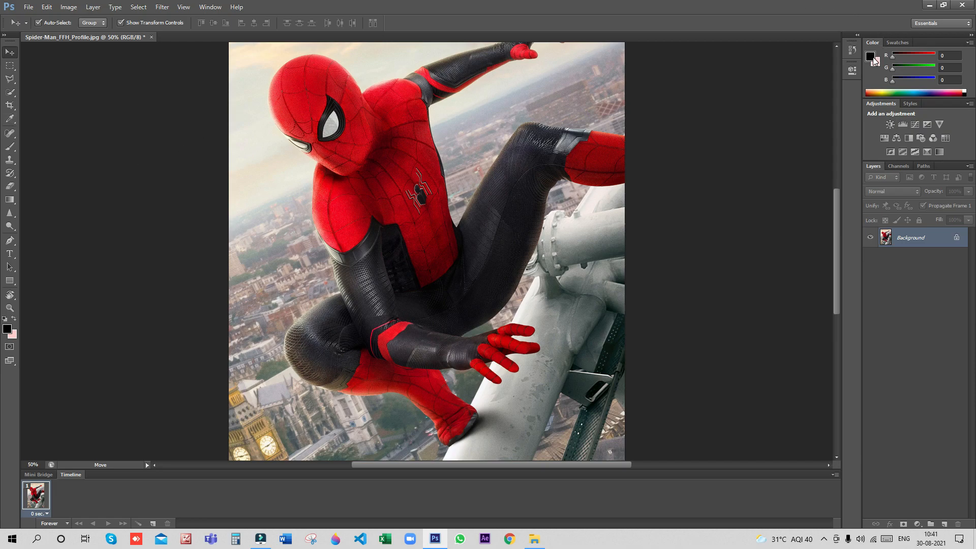
# Step: Sample a pale cream from the sky above Spider-Man's head as the foreground colour with the Eyedropper Tool
pyautogui.click(10, 118)
pyautogui.click(92, 119)
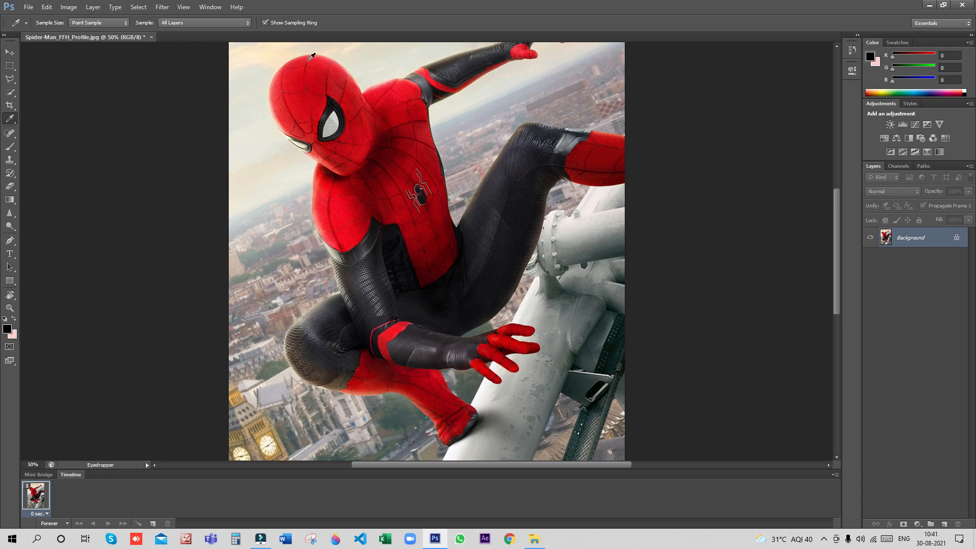
pyautogui.click(261, 49)
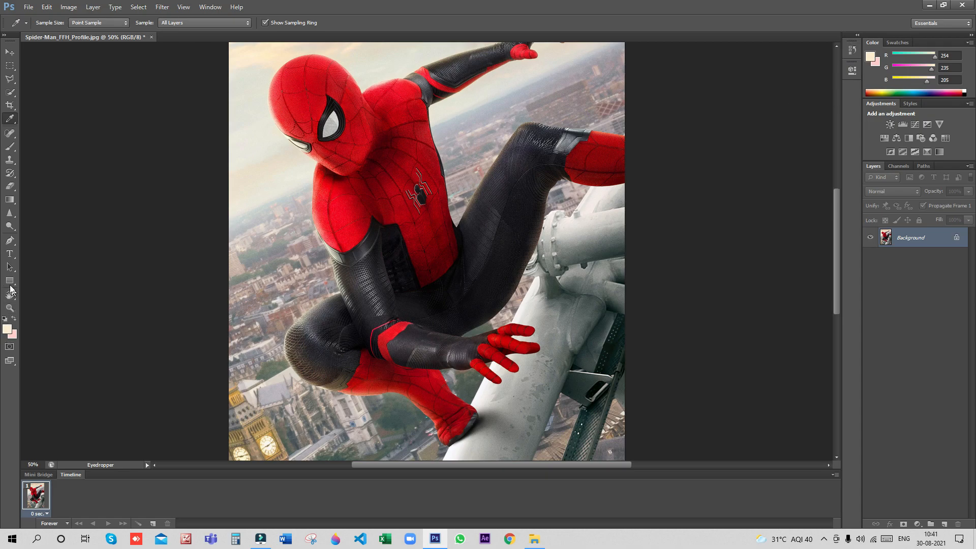
# Step: Paint several cream Brush Tool strokes across Spider-Man's face, and undo them
pyautogui.click(13, 149)
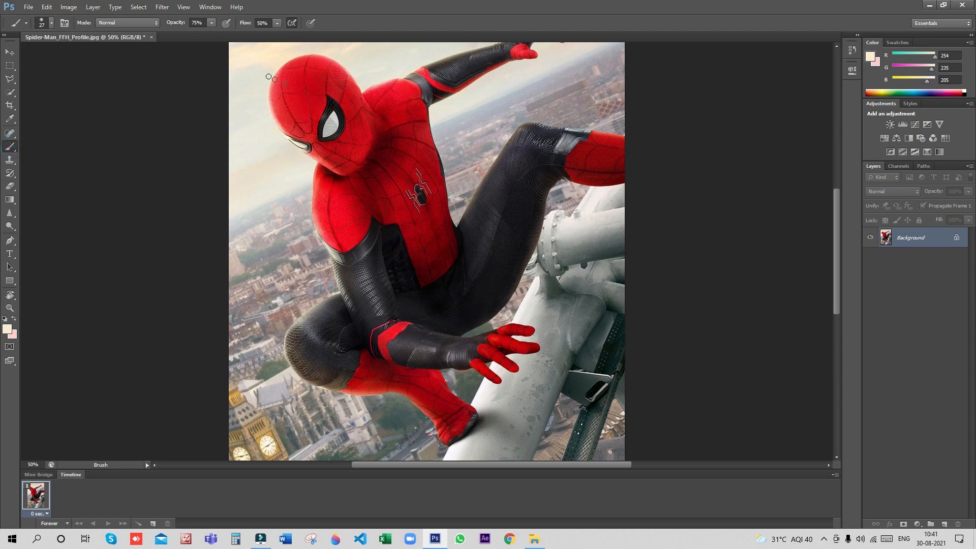
pyautogui.moveTo(302, 87); pyautogui.dragTo(326, 157)
pyautogui.moveTo(323, 97); pyautogui.dragTo(342, 163)
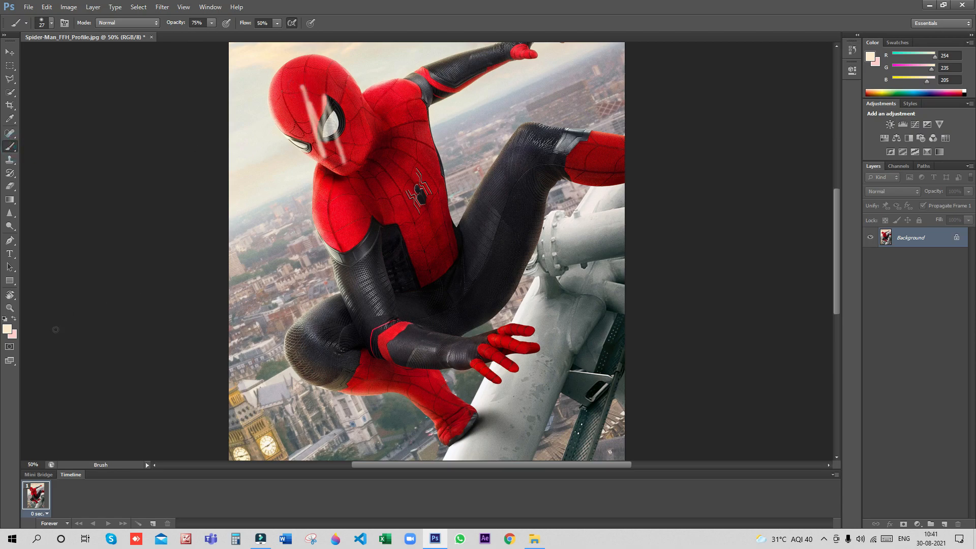
pyautogui.moveTo(316, 112)
pyautogui.mouseDown()
pyautogui.moveTo(314, 136)
pyautogui.moveTo(309, 127)
pyautogui.moveTo(328, 110)
pyautogui.mouseUp()
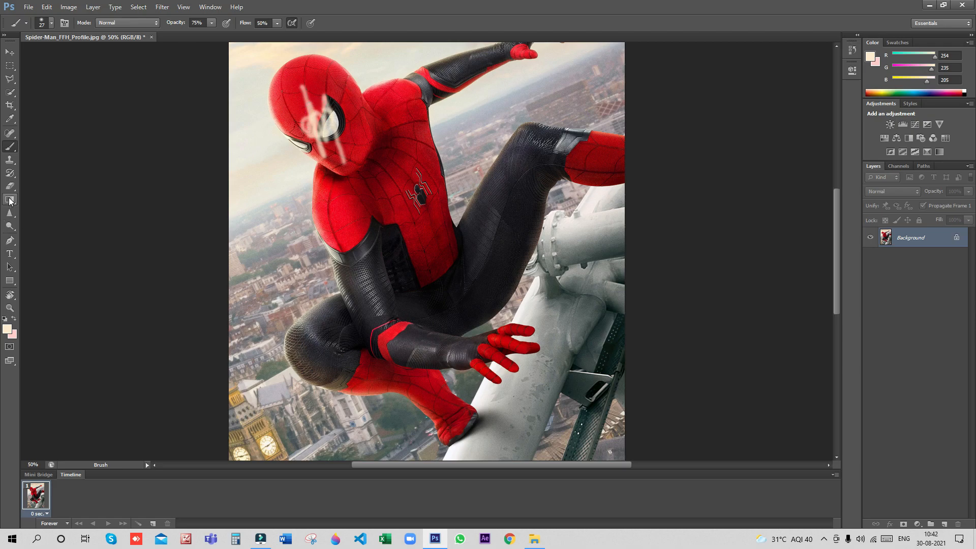
pyautogui.hotkey('ctrl', 'z')
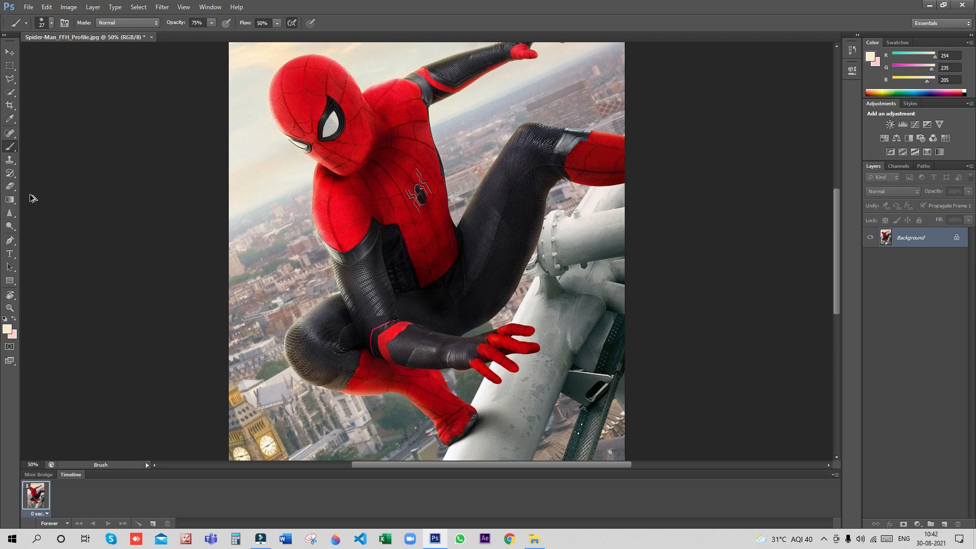
# Step: Sample the dark grey area around the image as the foreground colour with the Eyedropper Tool
pyautogui.click(10, 118)
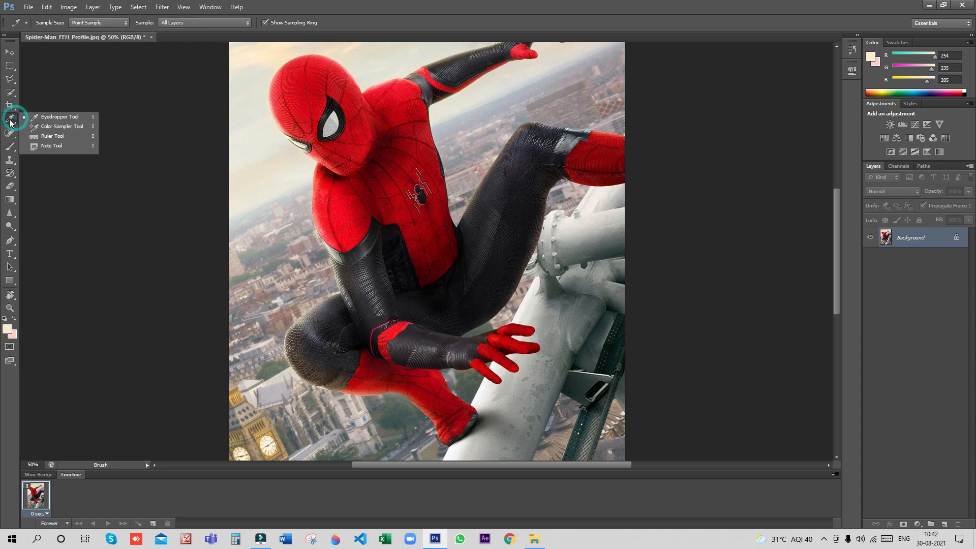
pyautogui.click(173, 238)
pyautogui.click(170, 243)
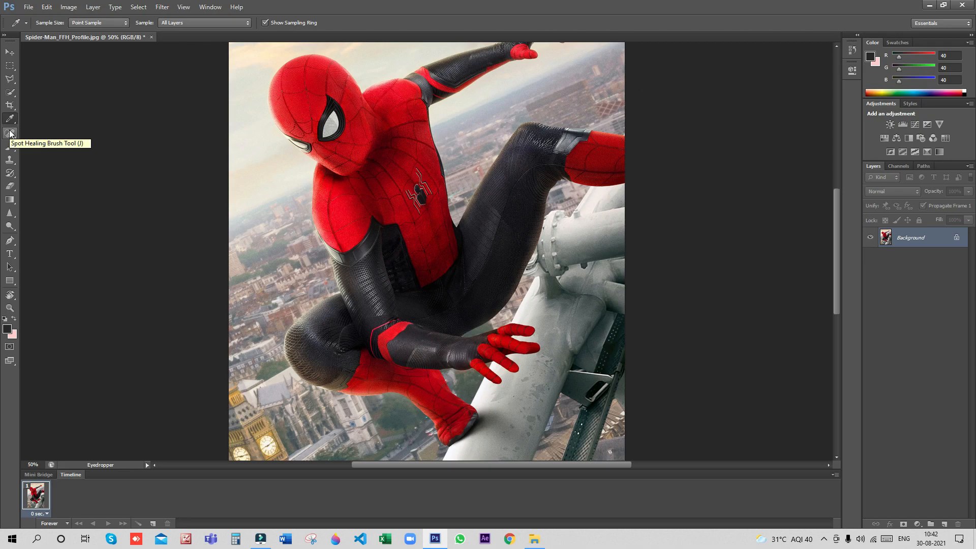
# Step: Remove the dark web line running down Spider-Man's forehead with the Spot Healing Brush Tool in Content-Aware mode
pyautogui.moveTo(12, 138)
pyautogui.mouseDown()
pyautogui.moveTo(74, 134)
pyautogui.moveTo(64, 133)
pyautogui.mouseUp()
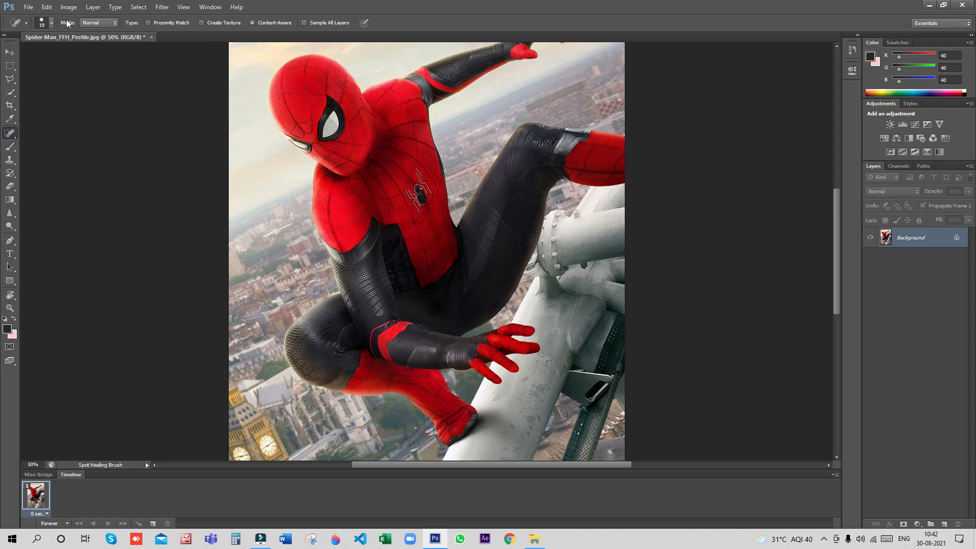
pyautogui.press('z')
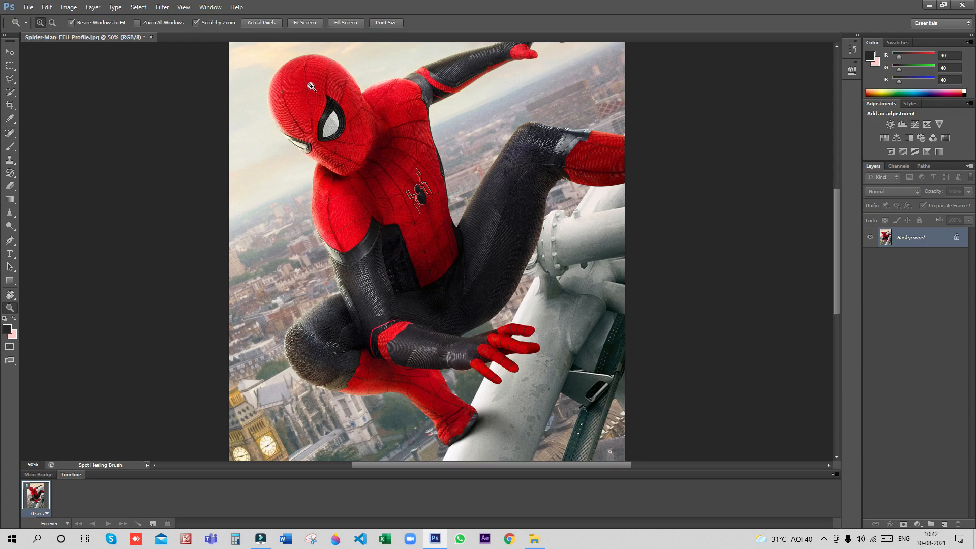
pyautogui.click(324, 97)
pyautogui.click(323, 97)
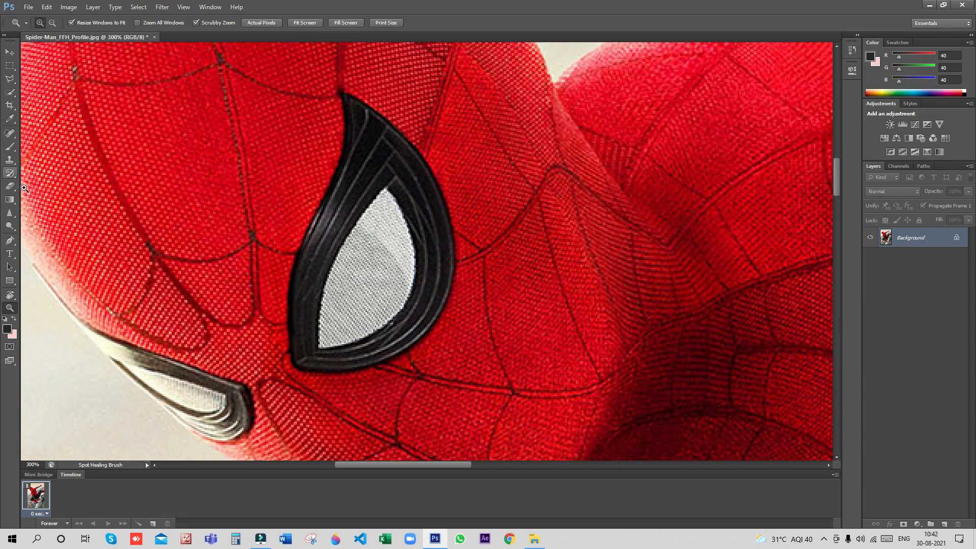
pyautogui.click(10, 134)
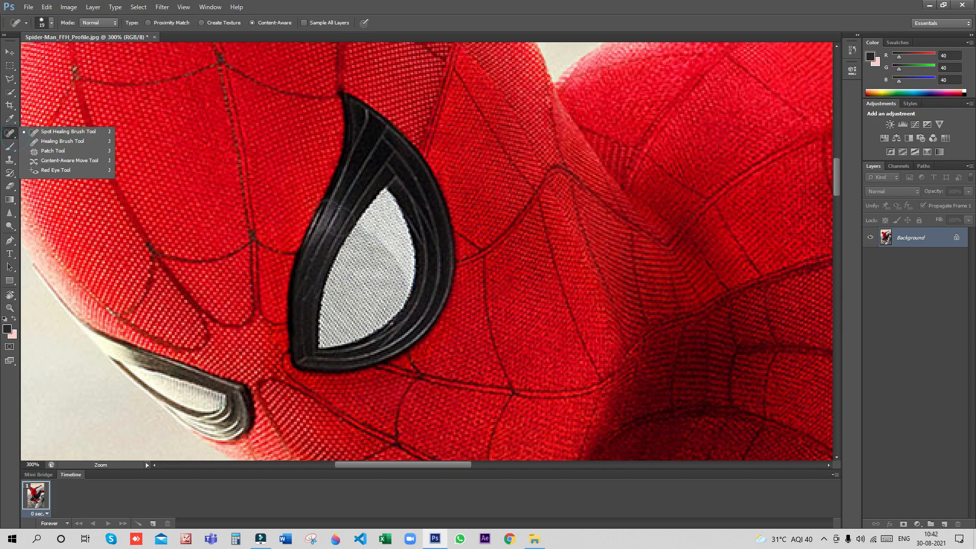
pyautogui.moveTo(224, 82); pyautogui.dragTo(246, 225)
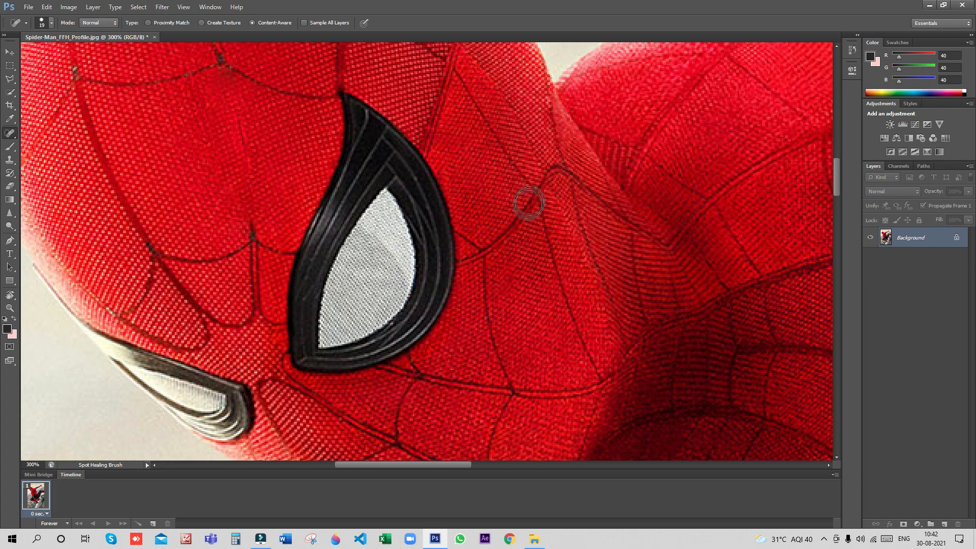
# Step: Paint the Spot Healing Brush over the web lines on the cheek, neck and shoulder and over the white of the larger eye
pyautogui.moveTo(535, 199)
pyautogui.mouseDown()
pyautogui.moveTo(492, 252)
pyautogui.moveTo(490, 364)
pyautogui.moveTo(511, 388)
pyautogui.moveTo(597, 387)
pyautogui.moveTo(535, 201)
pyautogui.moveTo(520, 274)
pyautogui.mouseUp()
pyautogui.moveTo(384, 211)
pyautogui.mouseDown()
pyautogui.moveTo(378, 274)
pyautogui.moveTo(364, 308)
pyautogui.moveTo(380, 226)
pyautogui.moveTo(349, 316)
pyautogui.moveTo(373, 321)
pyautogui.mouseUp()
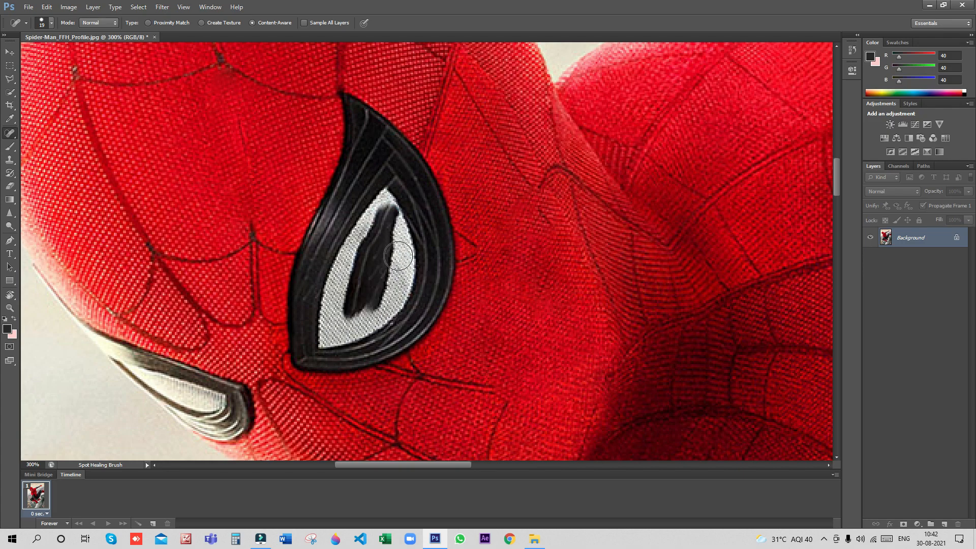
pyautogui.moveTo(453, 61); pyautogui.dragTo(420, 150)
pyautogui.moveTo(454, 83)
pyautogui.mouseDown()
pyautogui.moveTo(532, 185)
pyautogui.moveTo(552, 175)
pyautogui.moveTo(675, 240)
pyautogui.moveTo(803, 147)
pyautogui.mouseUp()
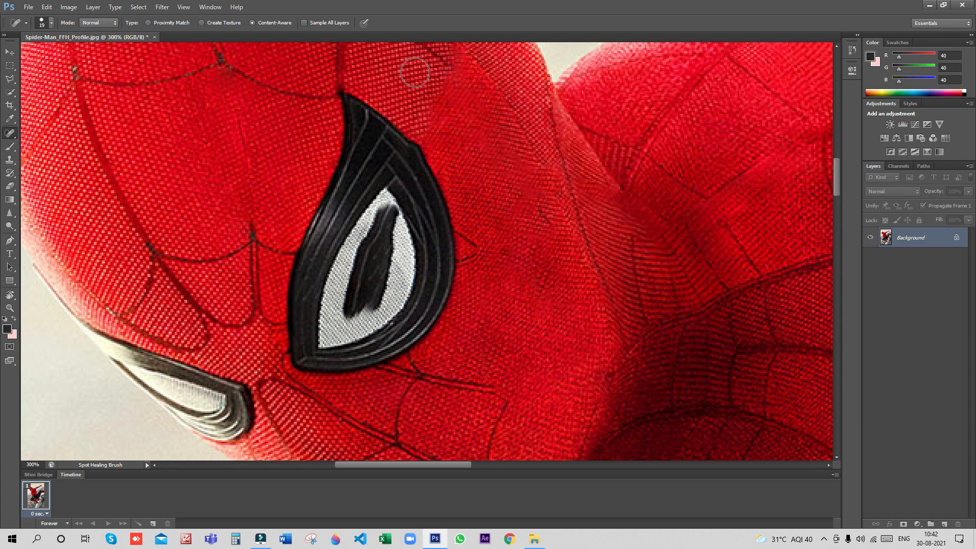
pyautogui.moveTo(567, 203); pyautogui.dragTo(631, 342)
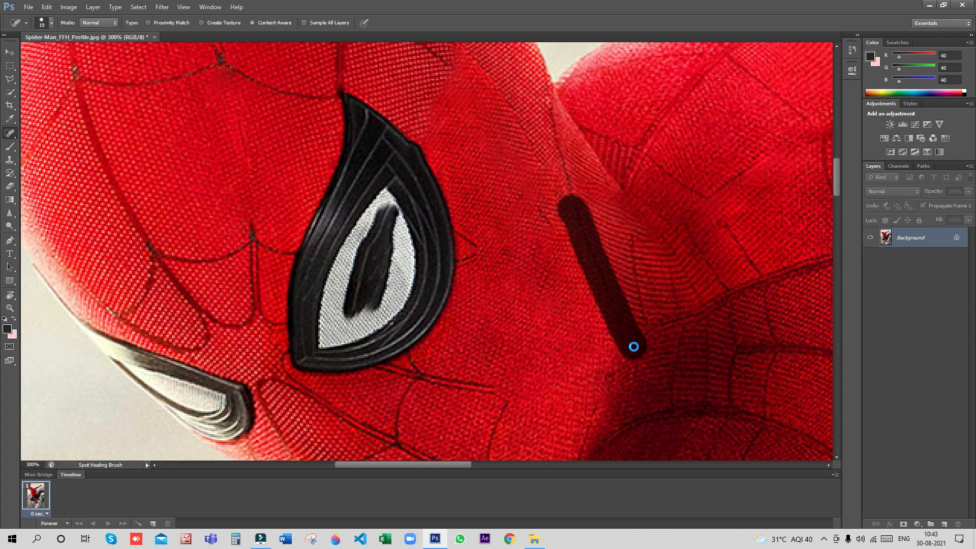
pyautogui.moveTo(464, 388)
pyautogui.mouseDown()
pyautogui.moveTo(494, 394)
pyautogui.moveTo(394, 374)
pyautogui.mouseUp()
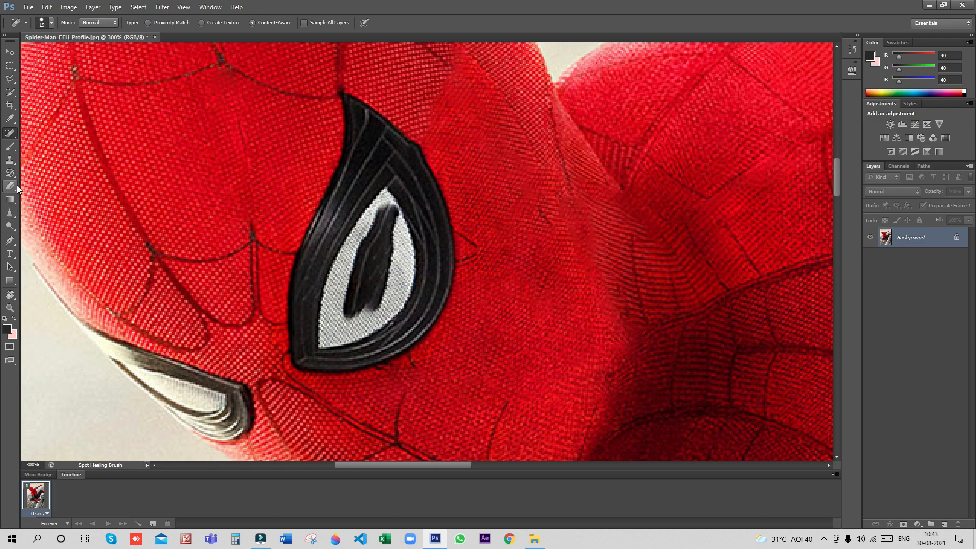
# Step: Examine the whole healed image at 33.3% zoom and the available healing tool variants
pyautogui.press('z')
pyautogui.click(218, 166)
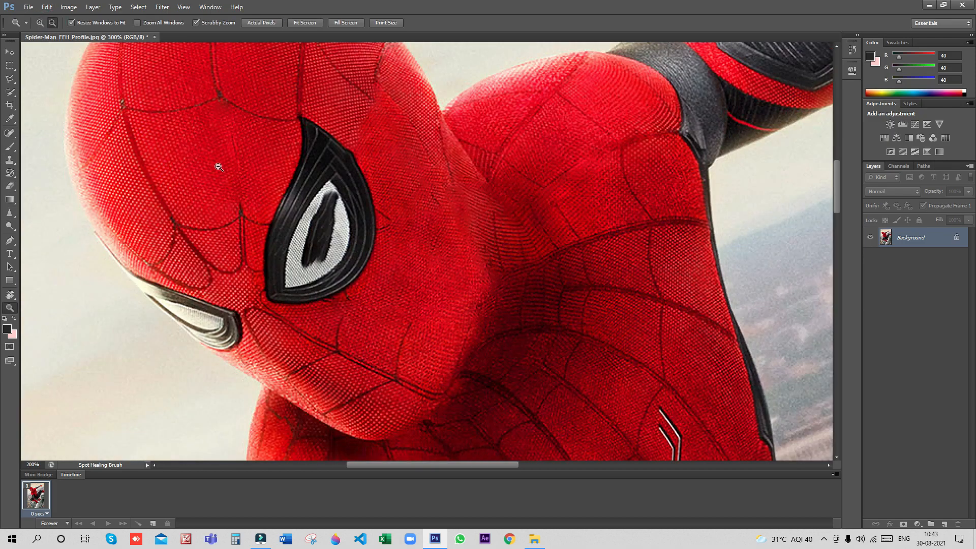
pyautogui.click(218, 166)
pyautogui.click(218, 166)
pyautogui.click(218, 166)
pyautogui.click(218, 166)
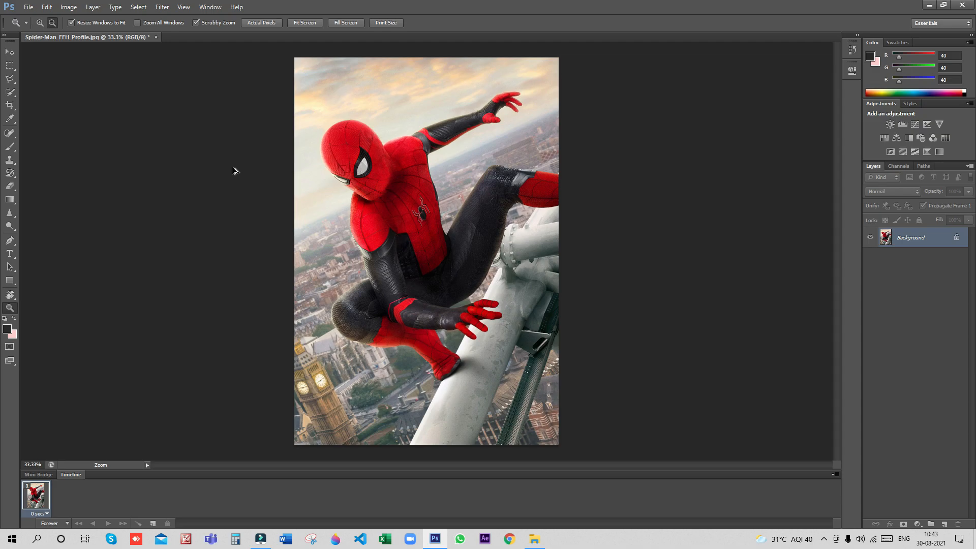
pyautogui.click(15, 138)
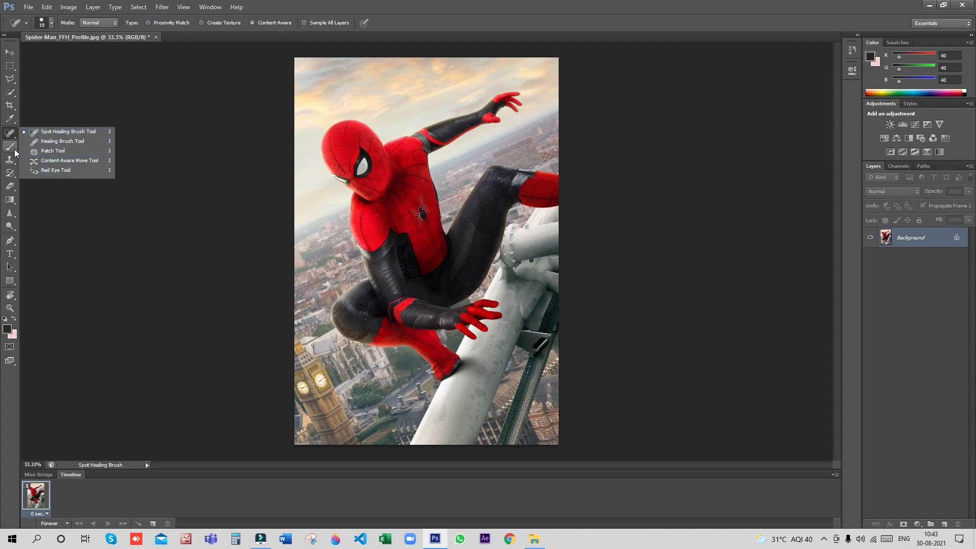
pyautogui.click(46, 98)
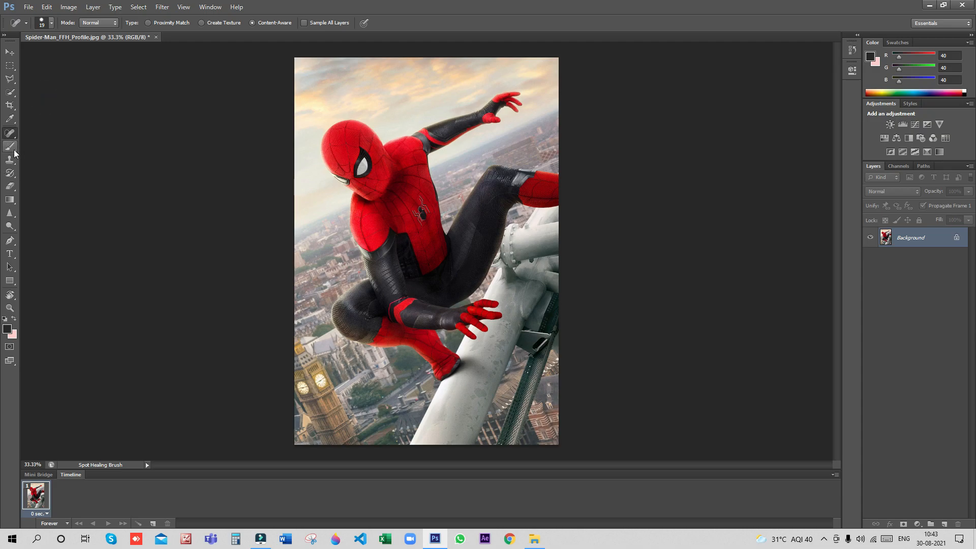
# Step: Set the foreground colour to RGB 51, 51, 51 and paint Brush Tool strokes over Spider-Man's face and chest and the metal pipe
pyautogui.click(14, 152)
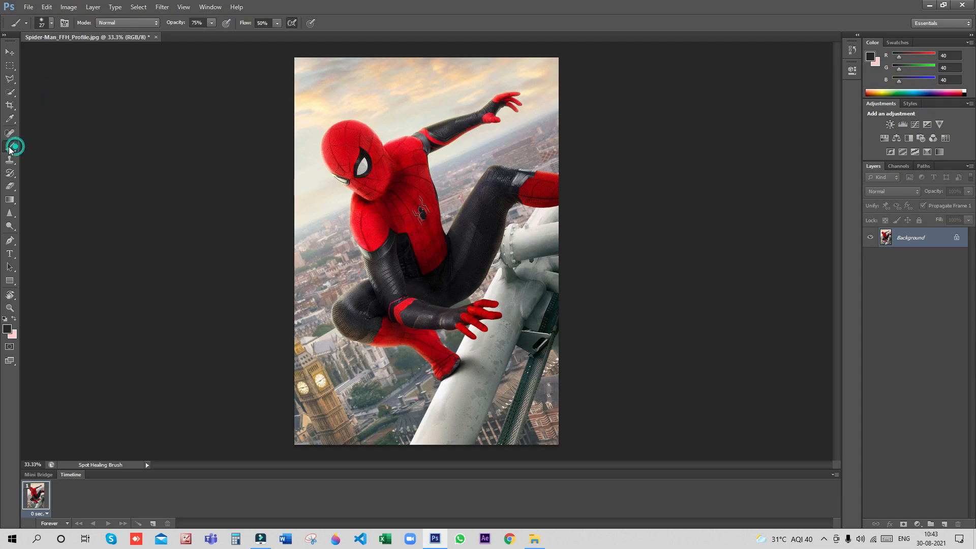
pyautogui.rightClick(15, 152)
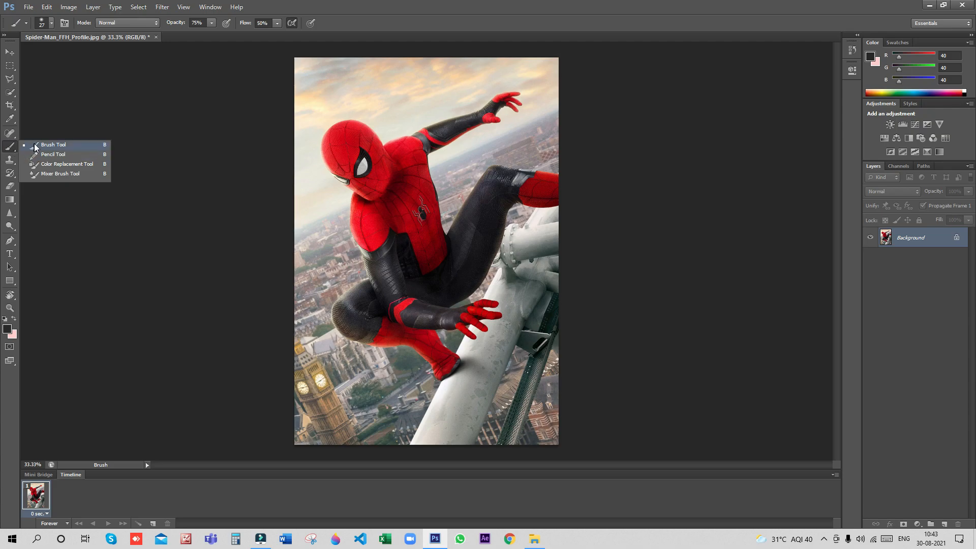
pyautogui.click(35, 146)
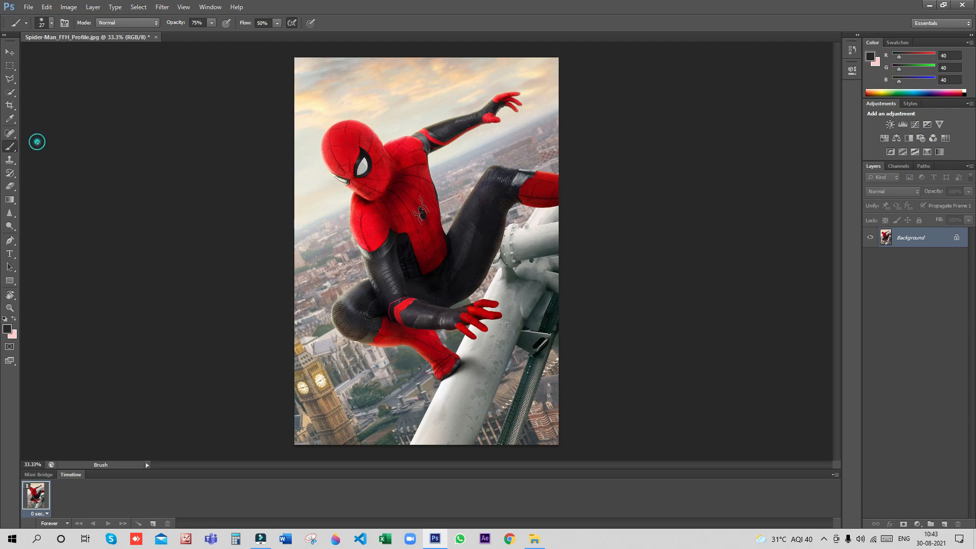
pyautogui.click(8, 331)
pyautogui.click(580, 137)
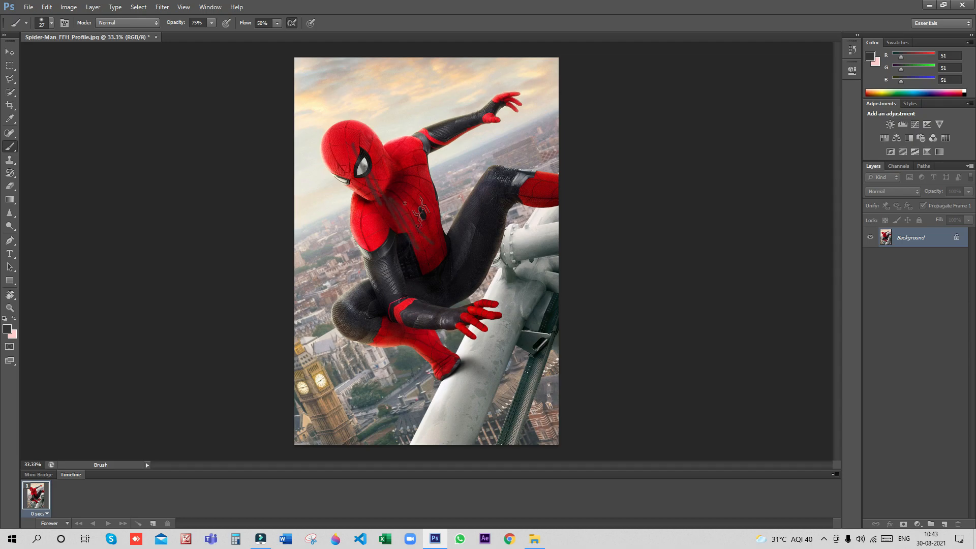
pyautogui.moveTo(495, 366)
pyautogui.mouseDown()
pyautogui.moveTo(478, 402)
pyautogui.moveTo(484, 369)
pyautogui.moveTo(477, 413)
pyautogui.moveTo(496, 362)
pyautogui.moveTo(480, 412)
pyautogui.moveTo(498, 364)
pyautogui.moveTo(442, 441)
pyautogui.moveTo(470, 378)
pyautogui.mouseUp()
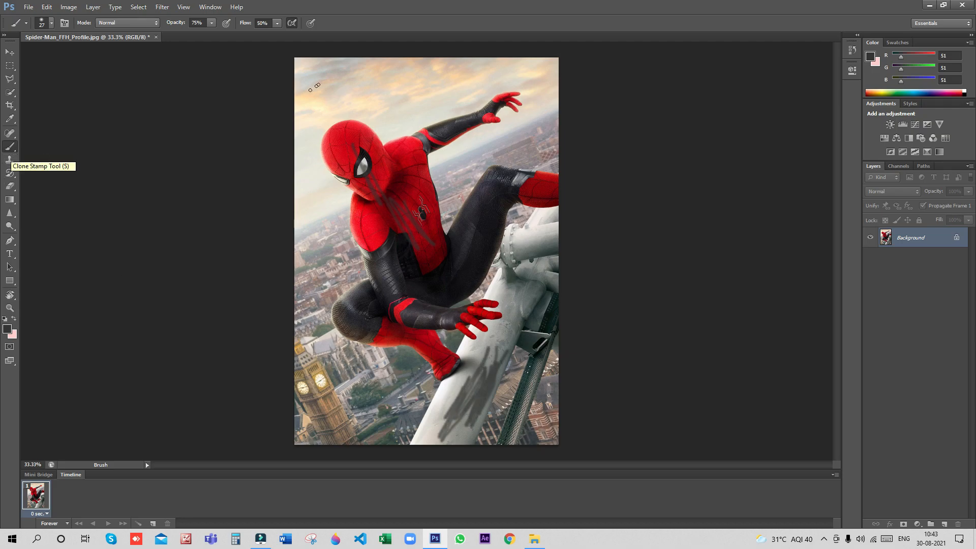
# Step: Try out the Clone Stamp Tool selection, and undo the brush strokes on the metal pipe
pyautogui.click(10, 162)
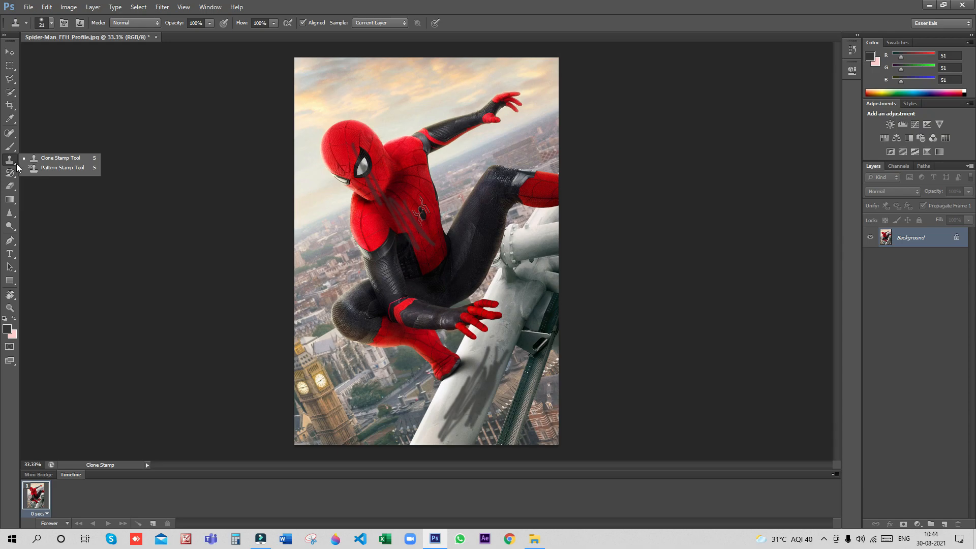
pyautogui.click(36, 161)
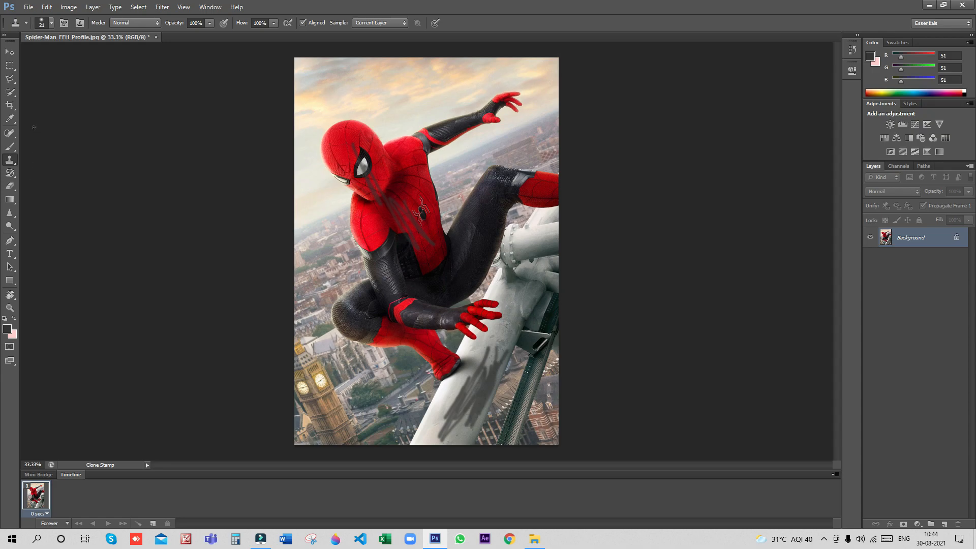
pyautogui.press('z')
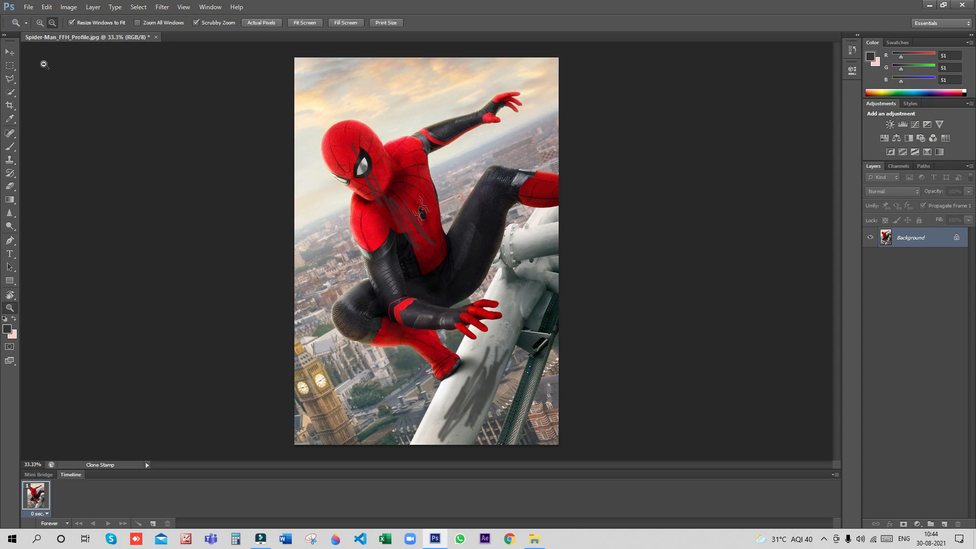
pyautogui.hotkey('ctrl', 'alt', 'z')
pyautogui.hotkey('ctrl', 'alt', 'z')
pyautogui.click(39, 22)
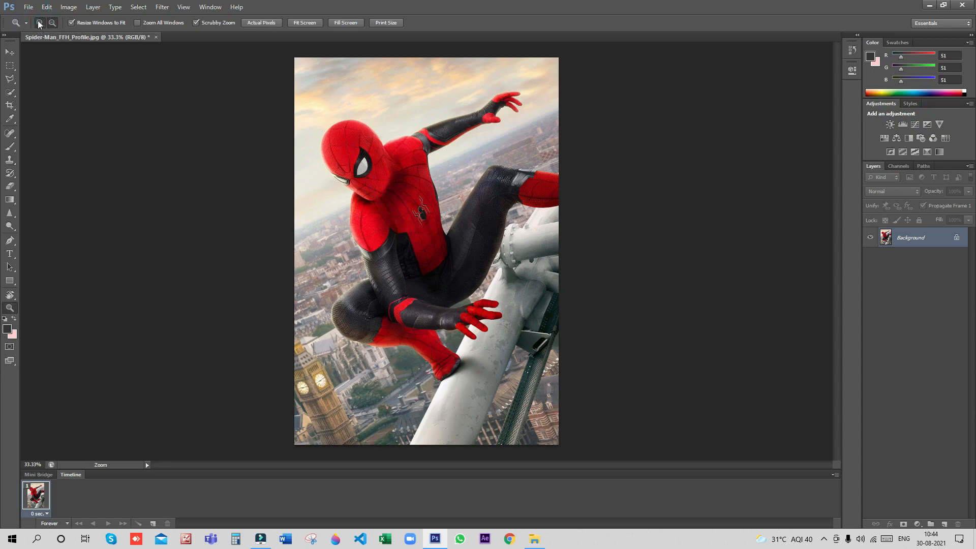
# Step: Sample Spider-Man's larger eye with the Clone Stamp Tool and paint a copy of it on the sky beside the head
pyautogui.click(340, 135)
pyautogui.click(341, 135)
pyautogui.click(342, 137)
pyautogui.click(356, 165)
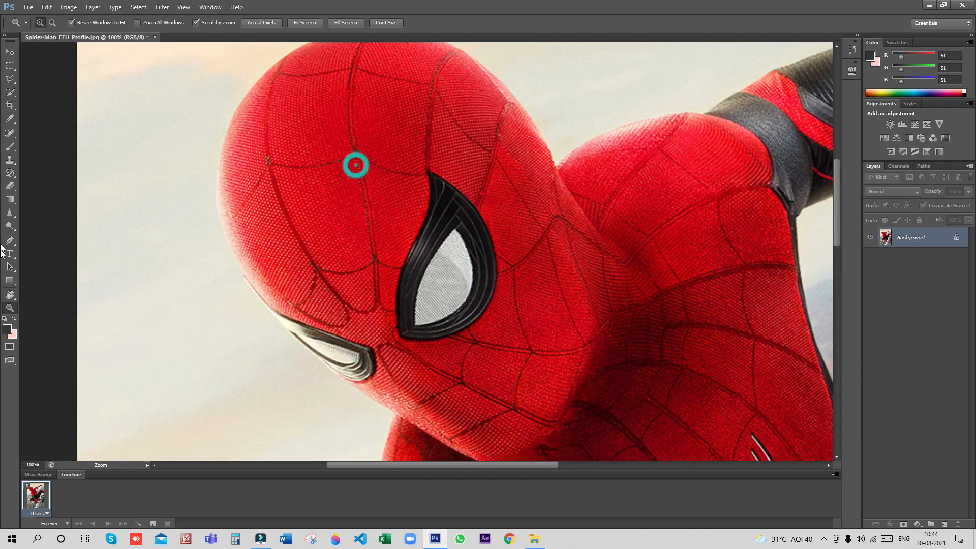
pyautogui.click(12, 159)
pyautogui.rightClick(15, 163)
pyautogui.click(33, 159)
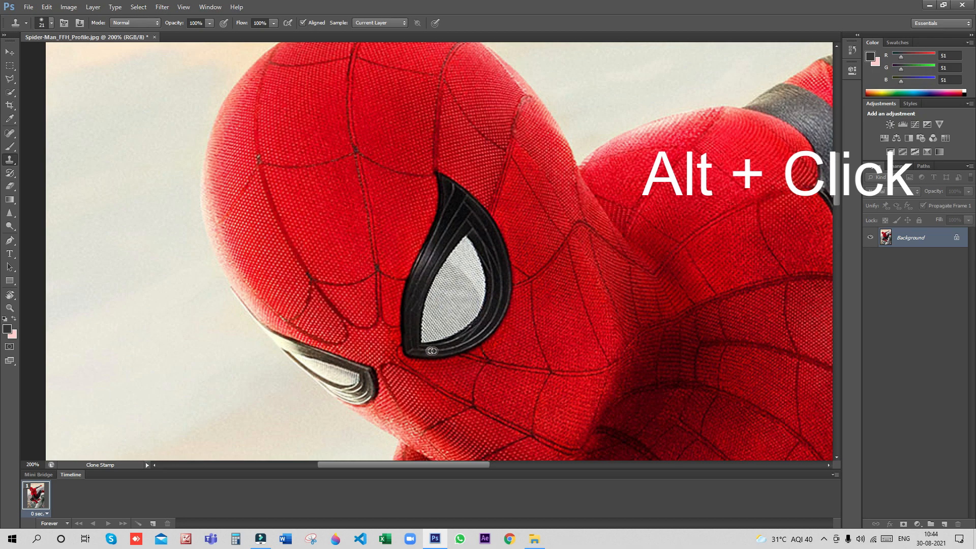
pyautogui.keyDown('alt'); pyautogui.click(462, 268); pyautogui.keyUp('alt')
pyautogui.hscroll(1, 465, 268)
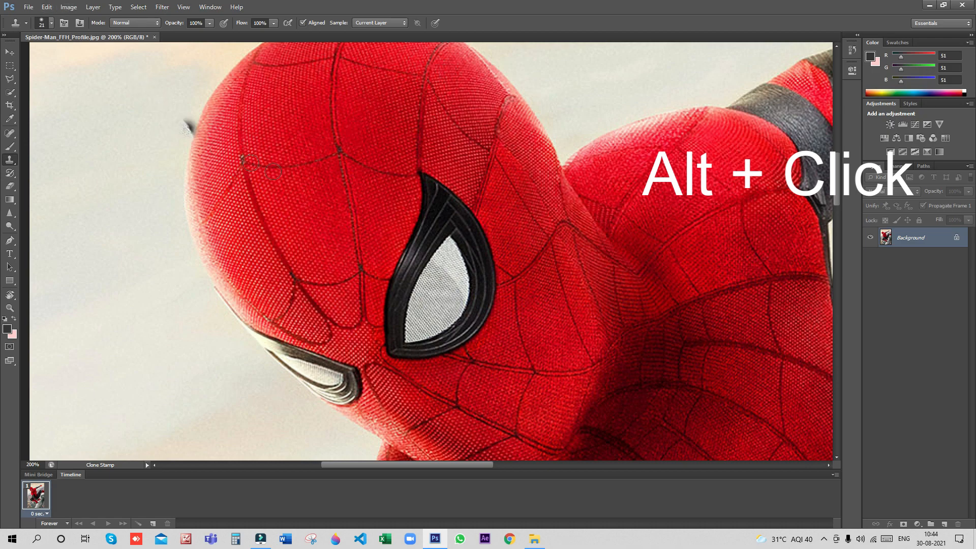
pyautogui.moveTo(132, 233)
pyautogui.mouseDown()
pyautogui.moveTo(87, 311)
pyautogui.moveTo(103, 287)
pyautogui.moveTo(101, 262)
pyautogui.moveTo(97, 298)
pyautogui.moveTo(114, 293)
pyautogui.moveTo(98, 293)
pyautogui.moveTo(103, 259)
pyautogui.moveTo(85, 298)
pyautogui.moveTo(114, 229)
pyautogui.moveTo(131, 231)
pyautogui.moveTo(83, 309)
pyautogui.moveTo(144, 202)
pyautogui.moveTo(150, 184)
pyautogui.moveTo(109, 258)
pyautogui.moveTo(134, 209)
pyautogui.moveTo(105, 302)
pyautogui.moveTo(134, 215)
pyautogui.moveTo(129, 158)
pyautogui.moveTo(60, 358)
pyautogui.moveTo(106, 159)
pyautogui.moveTo(36, 365)
pyautogui.moveTo(122, 94)
pyautogui.moveTo(110, 241)
pyautogui.moveTo(129, 295)
pyautogui.moveTo(131, 198)
pyautogui.moveTo(83, 445)
pyautogui.moveTo(112, 466)
pyautogui.moveTo(191, 196)
pyautogui.moveTo(141, 285)
pyautogui.moveTo(127, 510)
pyautogui.moveTo(116, 506)
pyautogui.moveTo(141, 403)
pyautogui.moveTo(166, 402)
pyautogui.moveTo(153, 96)
pyautogui.moveTo(149, 166)
pyautogui.moveTo(164, 143)
pyautogui.moveTo(114, 465)
pyautogui.moveTo(132, 400)
pyautogui.moveTo(109, 415)
pyautogui.moveTo(106, 356)
pyautogui.moveTo(86, 294)
pyautogui.moveTo(67, 318)
pyautogui.moveTo(71, 419)
pyautogui.moveTo(84, 446)
pyautogui.moveTo(116, 457)
pyautogui.moveTo(95, 453)
pyautogui.moveTo(160, 255)
pyautogui.moveTo(170, 377)
pyautogui.moveTo(158, 421)
pyautogui.moveTo(191, 398)
pyautogui.moveTo(197, 360)
pyautogui.mouseUp()
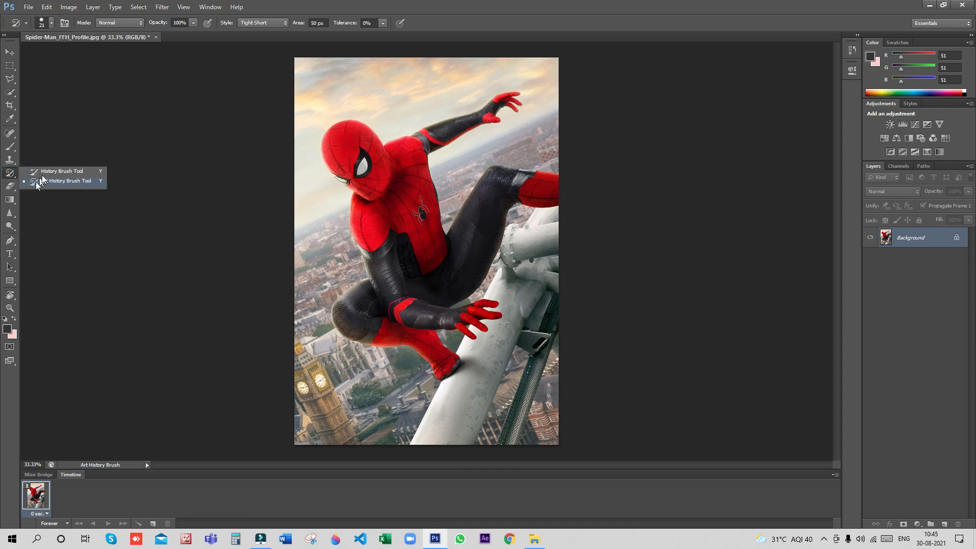
# Step: Paint Art History Brush strokes in the Tight Short style over Spider-Man's face, chest and arms
pyautogui.click(44, 172)
pyautogui.rightClick(11, 173)
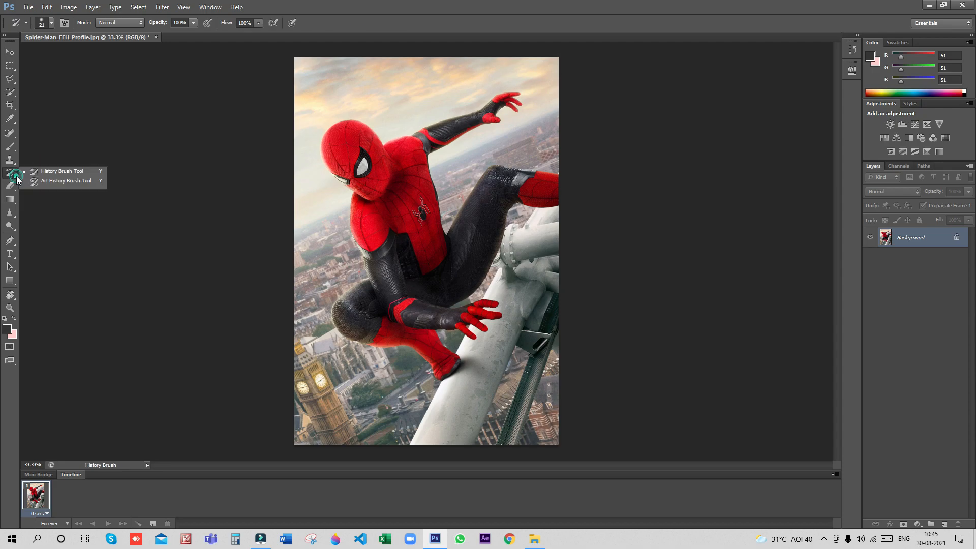
pyautogui.click(54, 182)
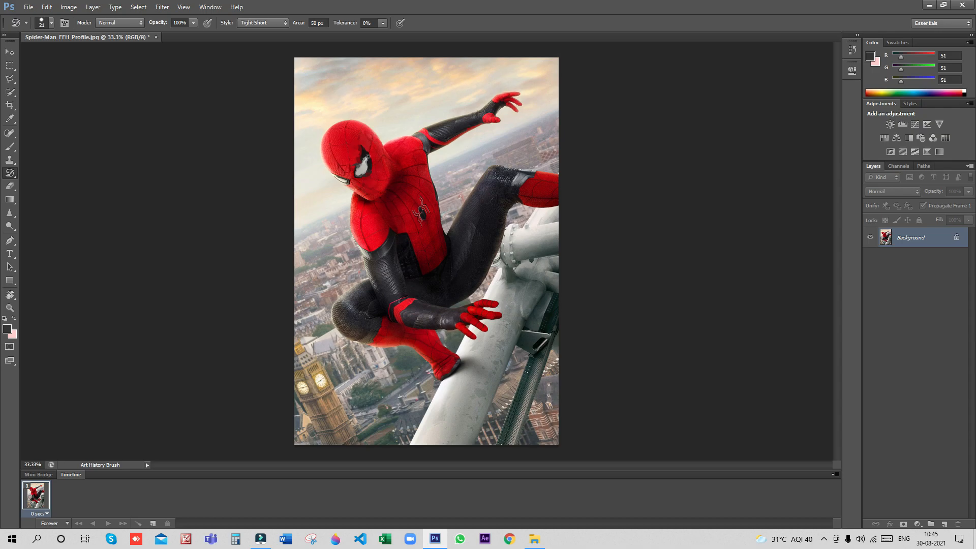
pyautogui.moveTo(364, 158)
pyautogui.mouseDown()
pyautogui.moveTo(340, 194)
pyautogui.moveTo(355, 176)
pyautogui.mouseUp()
pyautogui.moveTo(390, 262)
pyautogui.mouseDown()
pyautogui.moveTo(361, 247)
pyautogui.moveTo(359, 216)
pyautogui.moveTo(384, 255)
pyautogui.moveTo(388, 293)
pyautogui.moveTo(365, 253)
pyautogui.moveTo(349, 306)
pyautogui.moveTo(389, 247)
pyautogui.mouseUp()
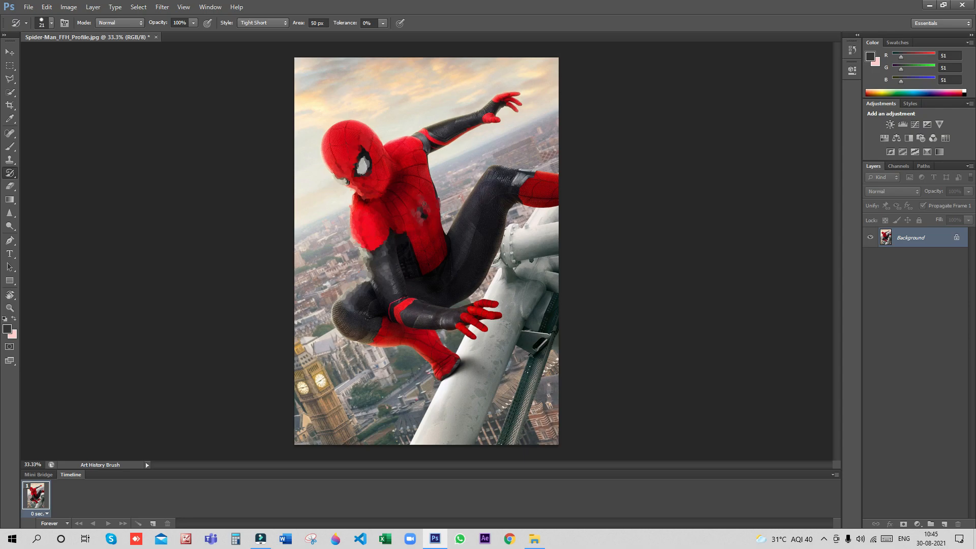
pyautogui.moveTo(346, 133)
pyautogui.mouseDown()
pyautogui.moveTo(398, 162)
pyautogui.moveTo(447, 140)
pyautogui.moveTo(426, 139)
pyautogui.mouseUp()
pyautogui.click(447, 228)
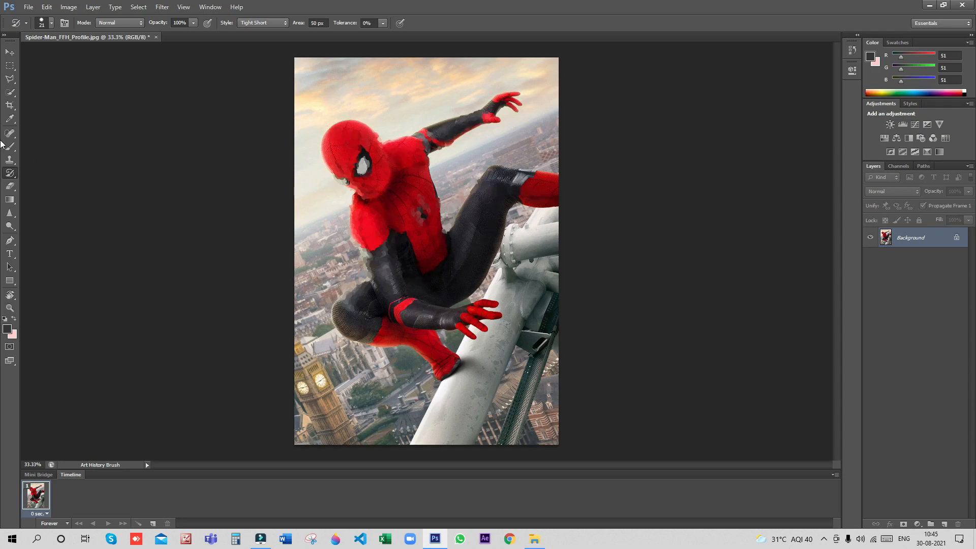
pyautogui.click(16, 178)
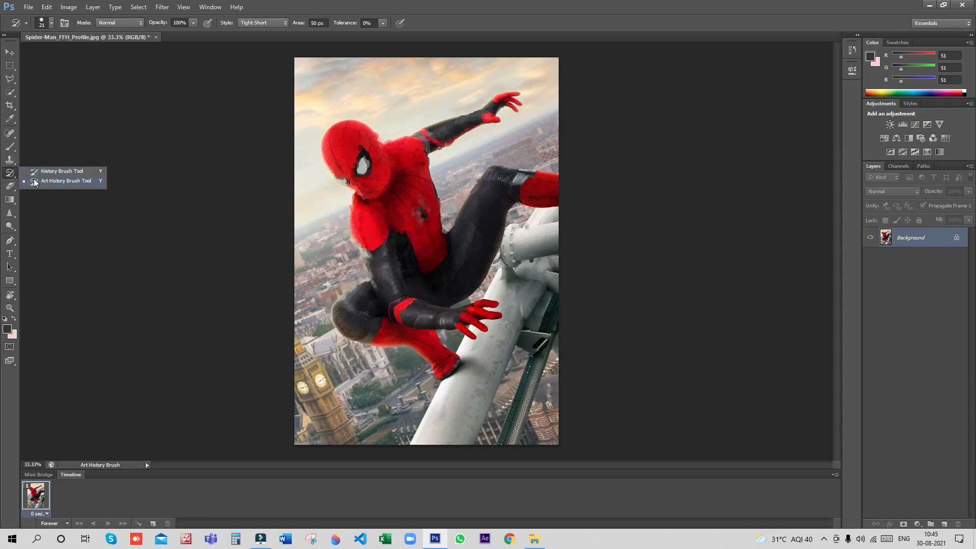
pyautogui.click(37, 183)
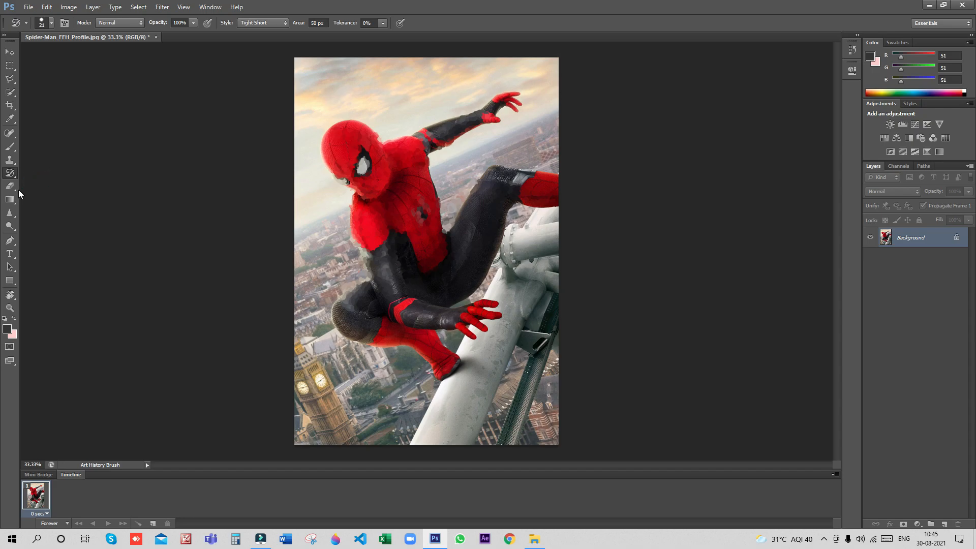
# Step: Erase scribbled strokes over Spider-Man's face and chest using the Eraser Tool at size 40
pyautogui.click(16, 191)
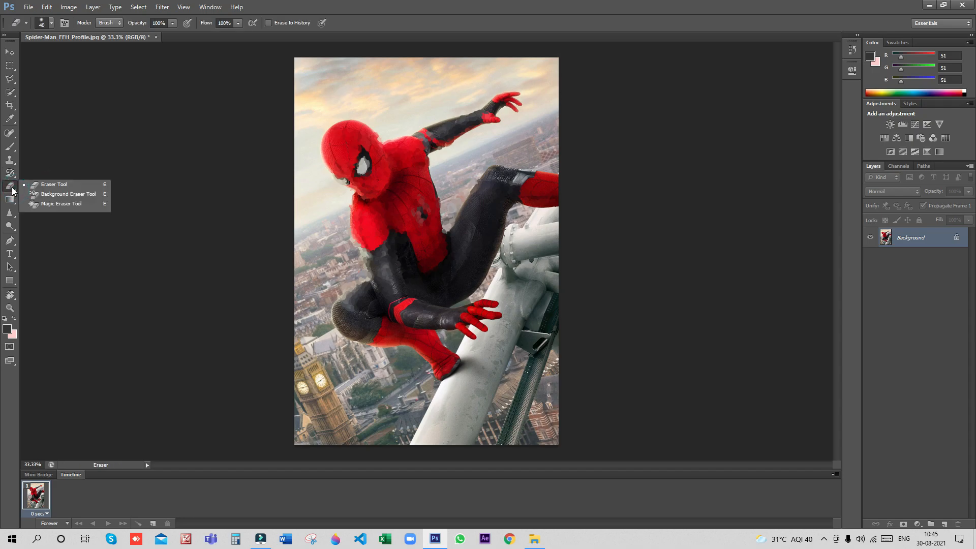
pyautogui.click(36, 186)
pyautogui.moveTo(358, 137)
pyautogui.mouseDown()
pyautogui.moveTo(371, 203)
pyautogui.moveTo(367, 159)
pyautogui.moveTo(394, 206)
pyautogui.moveTo(379, 158)
pyautogui.moveTo(408, 172)
pyautogui.moveTo(384, 147)
pyautogui.moveTo(404, 210)
pyautogui.moveTo(399, 235)
pyautogui.moveTo(387, 160)
pyautogui.mouseUp()
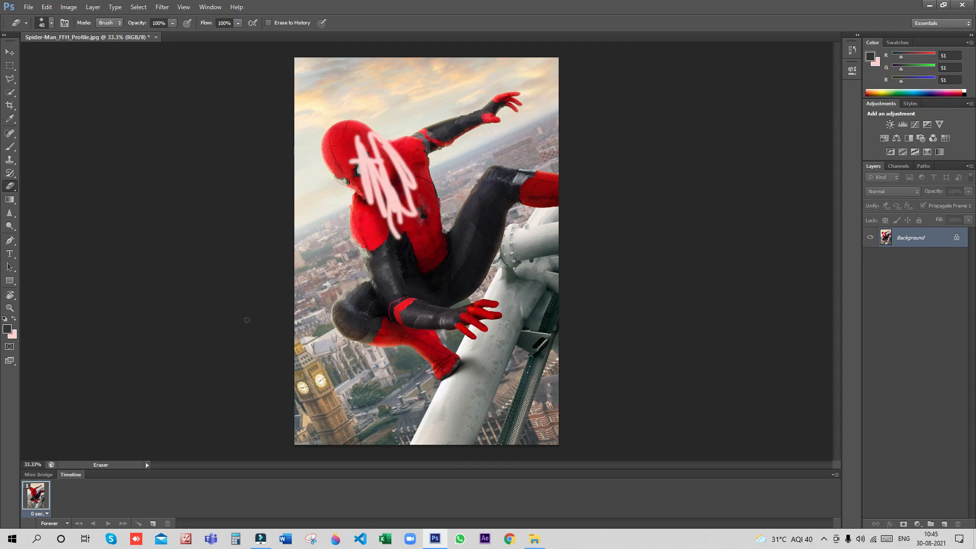
pyautogui.click(7, 331)
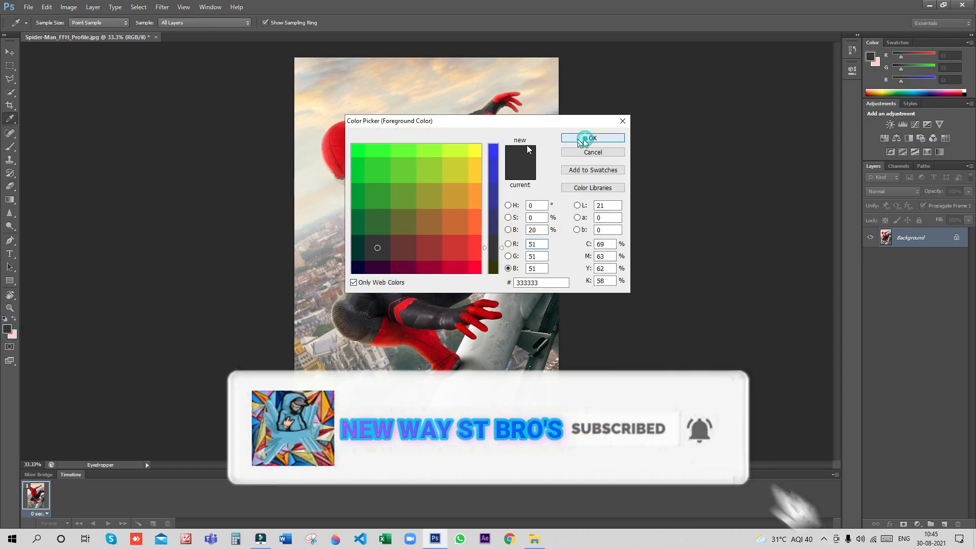
pyautogui.click(600, 140)
pyautogui.moveTo(359, 129)
pyautogui.mouseDown()
pyautogui.moveTo(342, 138)
pyautogui.moveTo(346, 213)
pyautogui.moveTo(363, 180)
pyautogui.moveTo(392, 260)
pyautogui.mouseUp()
# Step: Try #ffcccc as the foreground colour, revert it, and erase more strokes from the face down to the waist
pyautogui.click(871, 57)
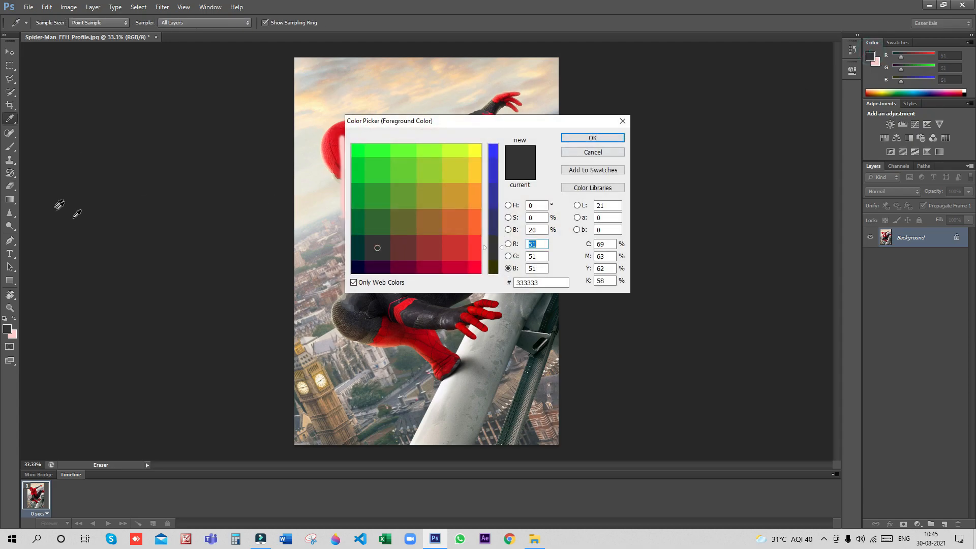
pyautogui.click(875, 61)
pyautogui.click(527, 165)
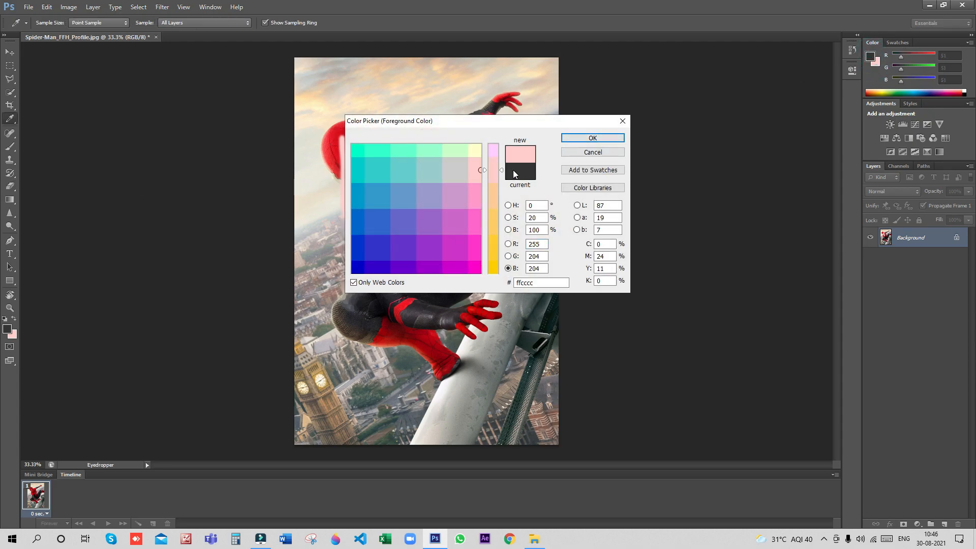
pyautogui.click(592, 138)
pyautogui.moveTo(350, 138)
pyautogui.mouseDown()
pyautogui.moveTo(372, 230)
pyautogui.moveTo(341, 152)
pyautogui.moveTo(370, 167)
pyautogui.moveTo(427, 292)
pyautogui.moveTo(450, 301)
pyautogui.moveTo(413, 183)
pyautogui.moveTo(391, 168)
pyautogui.mouseUp()
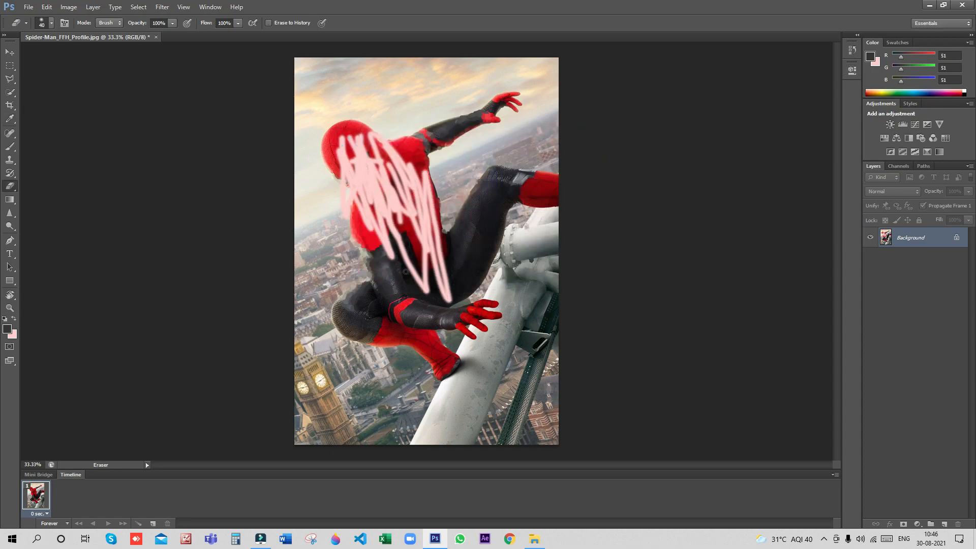
# Step: Set the background colour to #000000 and erase strokes across Spider-Man's head, torso and raised leg
pyautogui.click(13, 334)
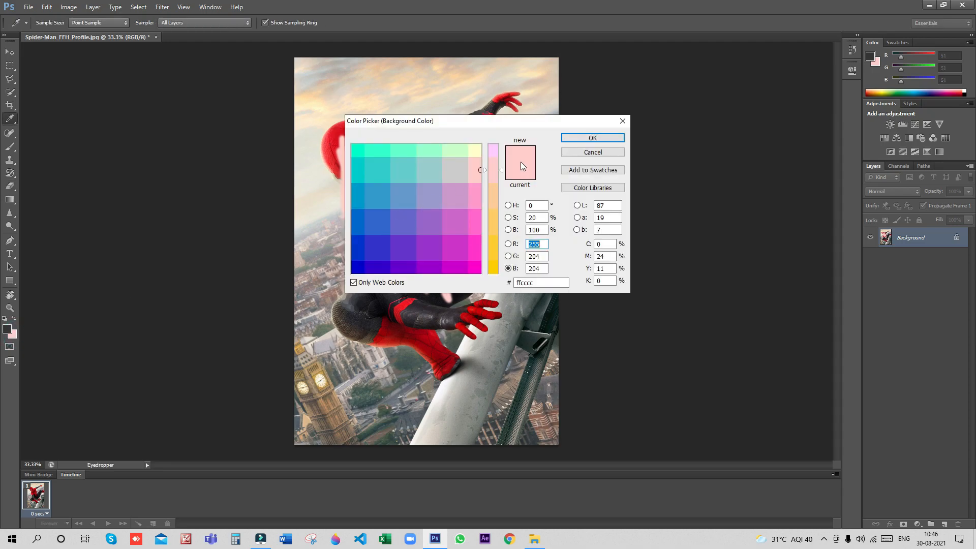
pyautogui.click(367, 269)
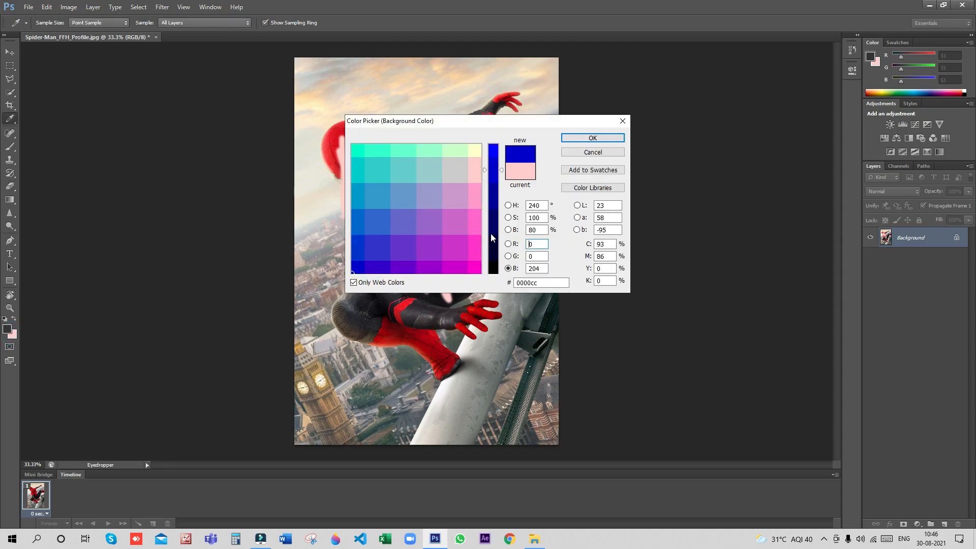
pyautogui.click(495, 264)
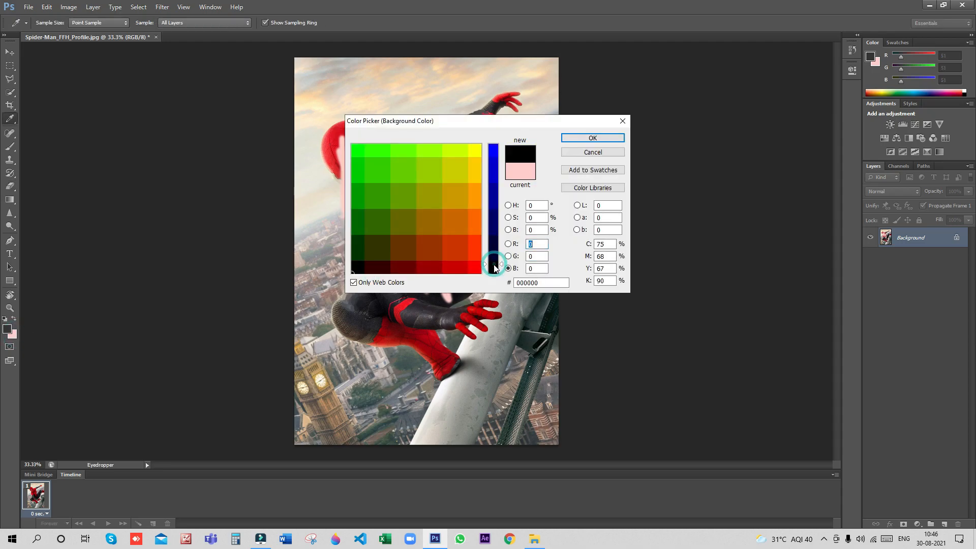
pyautogui.click(592, 138)
pyautogui.moveTo(350, 145)
pyautogui.mouseDown()
pyautogui.moveTo(414, 249)
pyautogui.moveTo(428, 250)
pyautogui.moveTo(404, 215)
pyautogui.moveTo(448, 259)
pyautogui.moveTo(477, 241)
pyautogui.moveTo(493, 207)
pyautogui.mouseUp()
pyautogui.moveTo(468, 243)
pyautogui.mouseDown()
pyautogui.moveTo(489, 188)
pyautogui.moveTo(561, 194)
pyautogui.moveTo(486, 177)
pyautogui.moveTo(466, 241)
pyautogui.moveTo(422, 238)
pyautogui.moveTo(322, 125)
pyautogui.moveTo(358, 132)
pyautogui.moveTo(334, 133)
pyautogui.mouseUp()
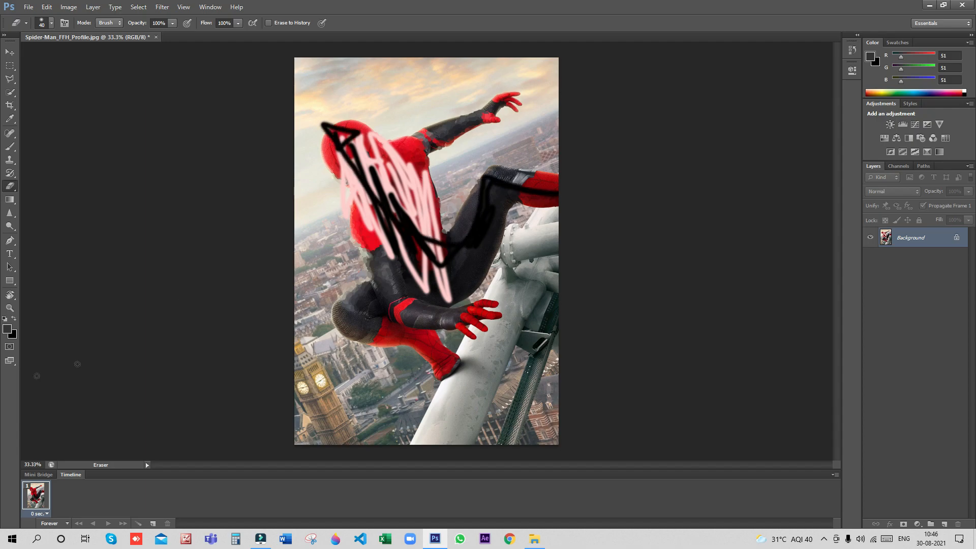
# Step: Look through the Background Eraser, Gradient and Sharpen tools and their variants
pyautogui.rightClick(14, 189)
pyautogui.click(41, 196)
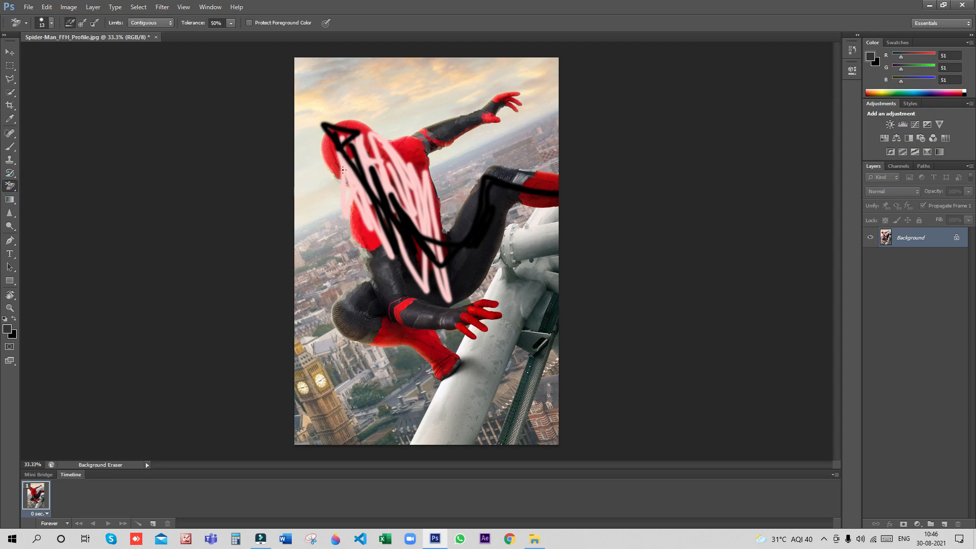
pyautogui.click(12, 199)
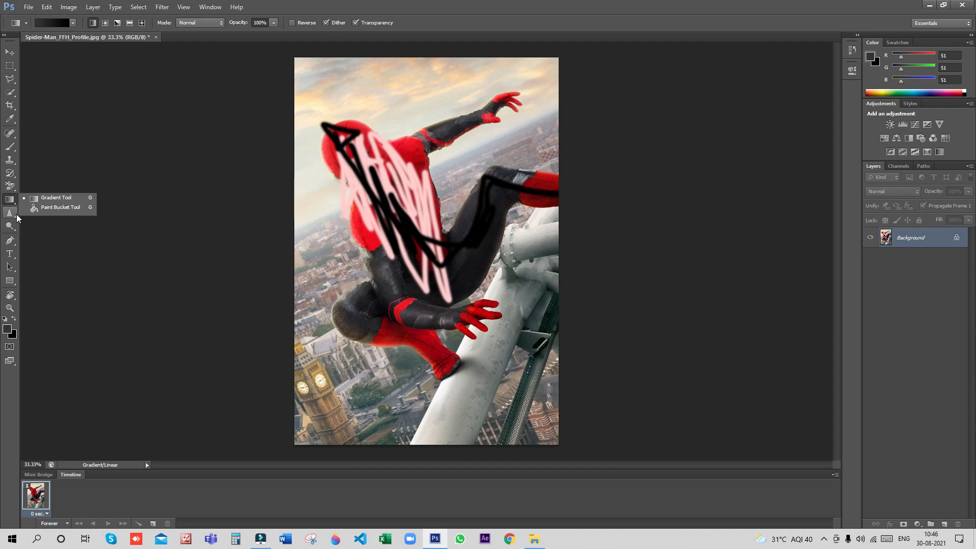
pyautogui.click(17, 214)
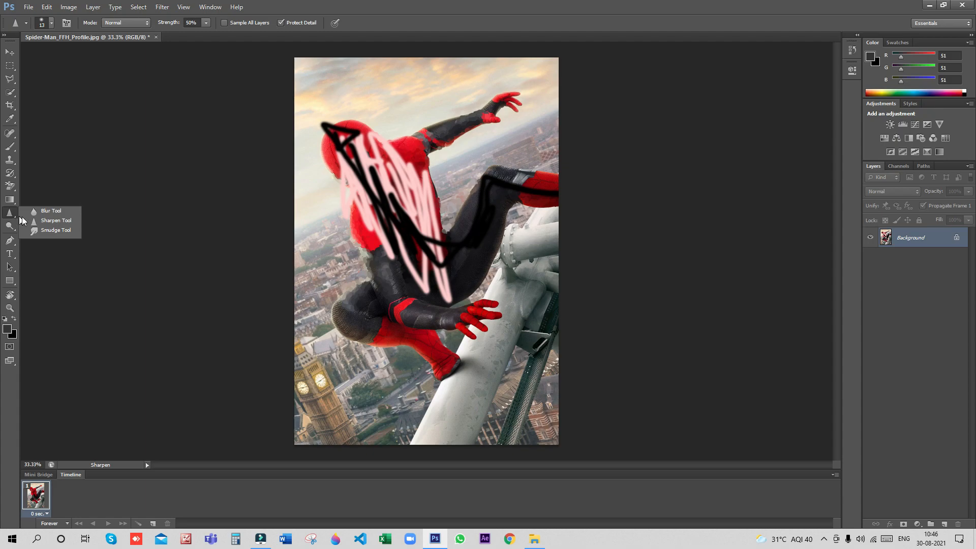
pyautogui.click(41, 220)
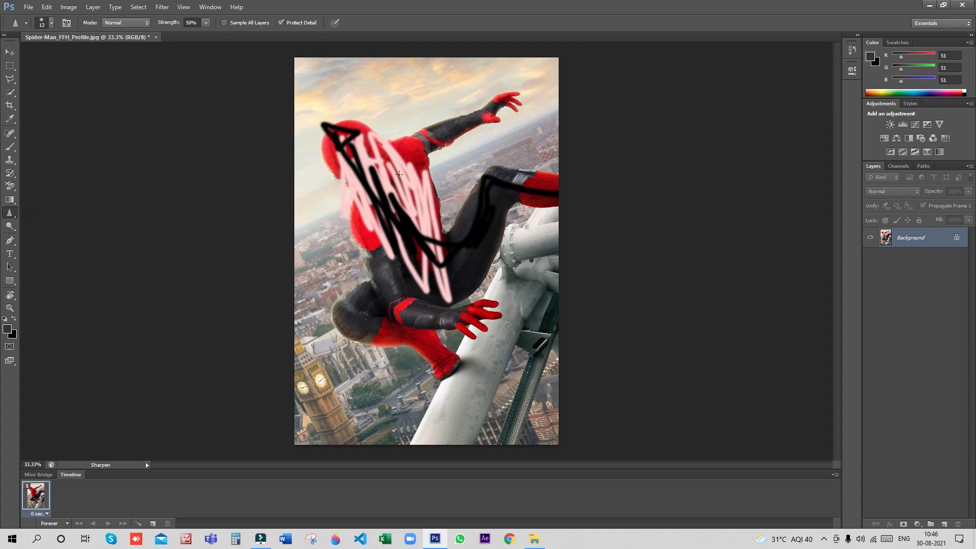
# Step: Undo all the eraser and Art History Brush strokes on Spider-Man
pyautogui.press('z')
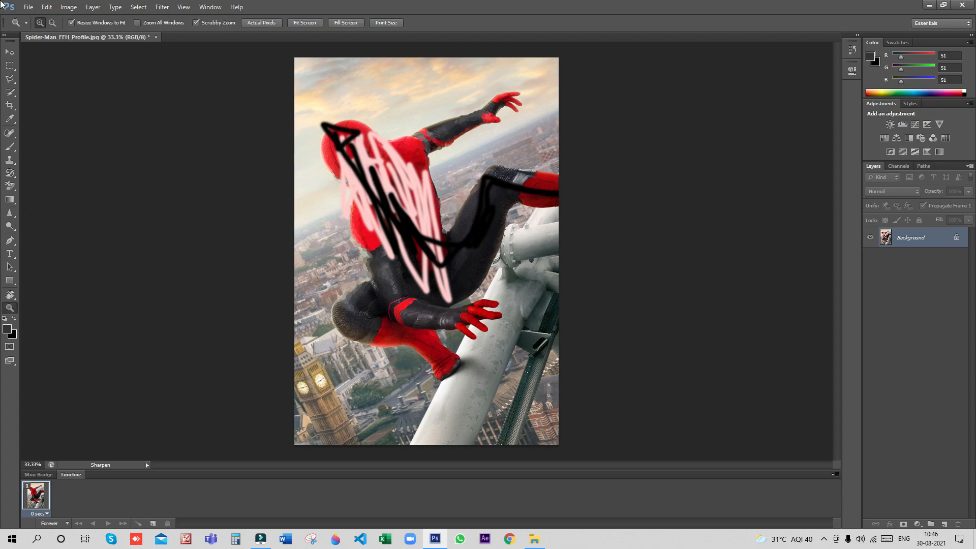
pyautogui.click(378, 183)
pyautogui.hotkey('ctrl', 'alt', 'z')
pyautogui.hotkey('ctrl', 'alt', 'z')
pyautogui.hotkey('ctrl', 'alt', 'z')
pyautogui.hotkey('ctrl', 'alt', 'z')
pyautogui.hotkey('ctrl', 'alt', 'z')
pyautogui.hotkey('ctrl', 'alt', 'z')
pyautogui.hotkey('ctrl', 'alt', 'z')
pyautogui.hotkey('ctrl', 'alt', 'z')
pyautogui.hotkey('ctrl', 'alt', 'z')
pyautogui.hotkey('ctrl', 'alt', 'z')
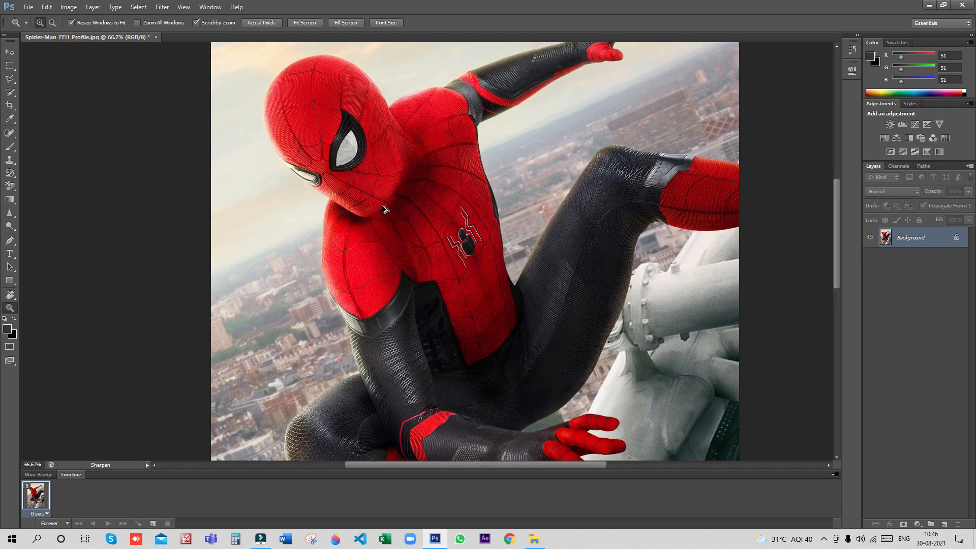
# Step: Sharpen the inner edge of Spider-Man's larger eye with the Sharpen Tool at 50% strength
pyautogui.click(340, 149)
pyautogui.click(339, 149)
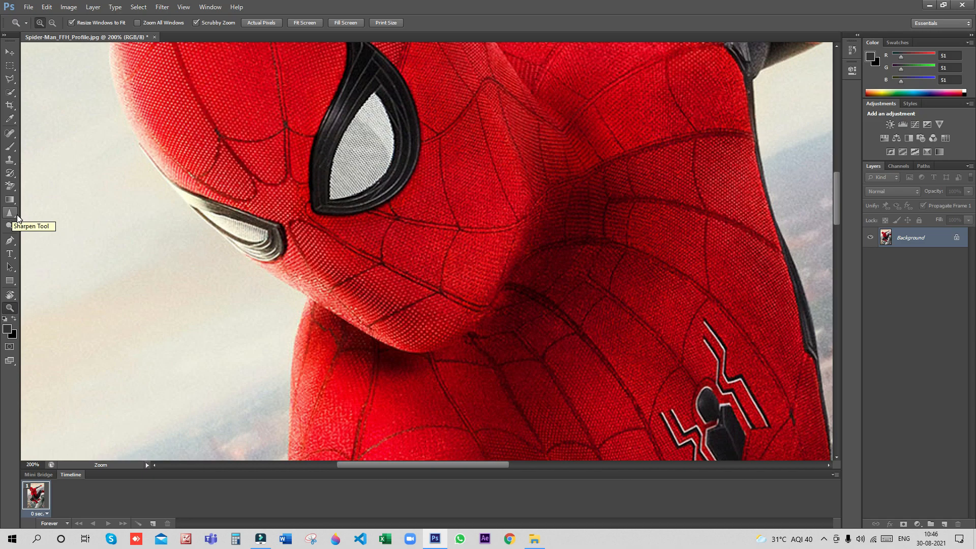
pyautogui.click(16, 219)
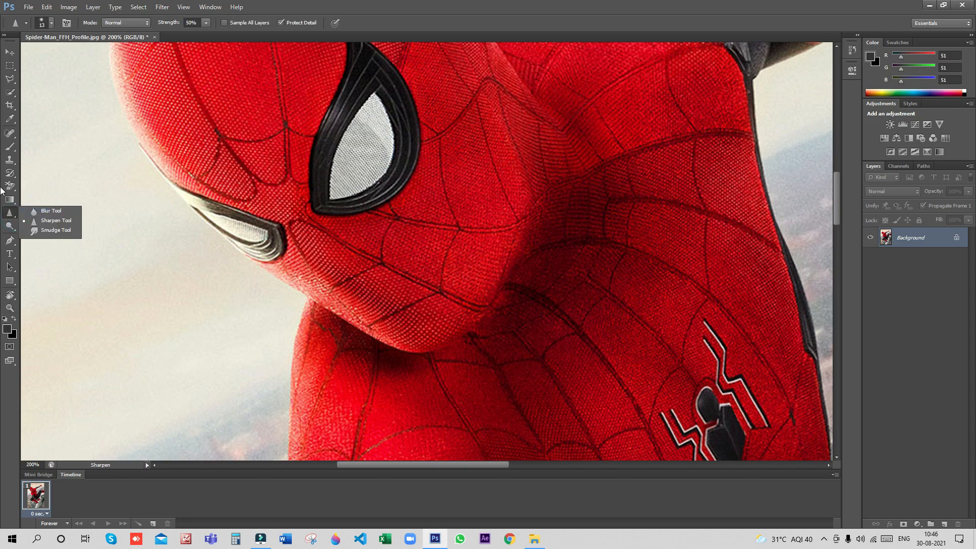
pyautogui.click(16, 191)
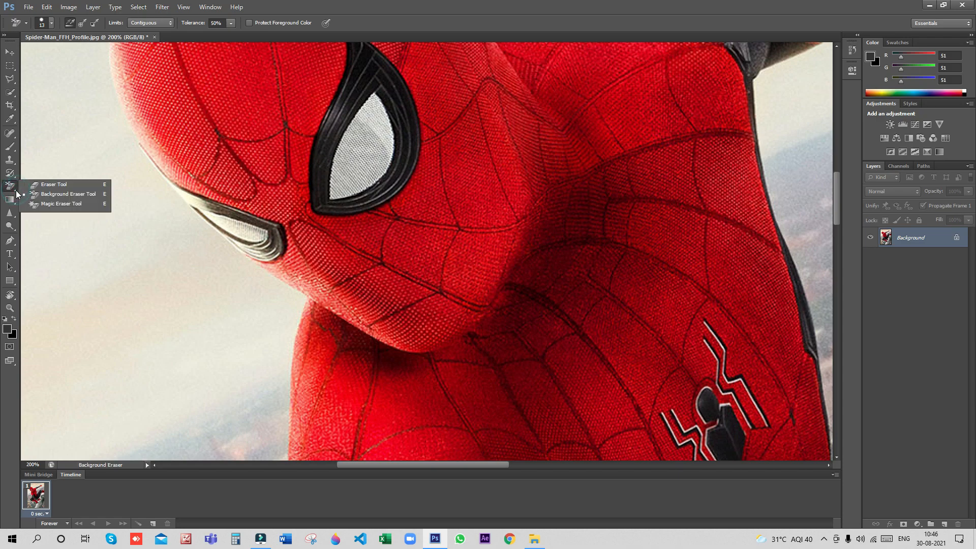
pyautogui.click(15, 172)
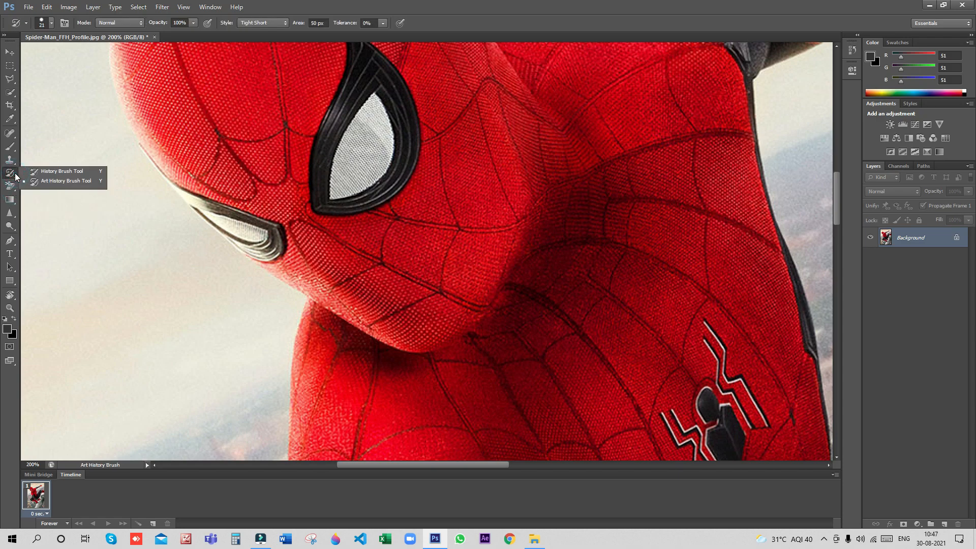
pyautogui.click(16, 213)
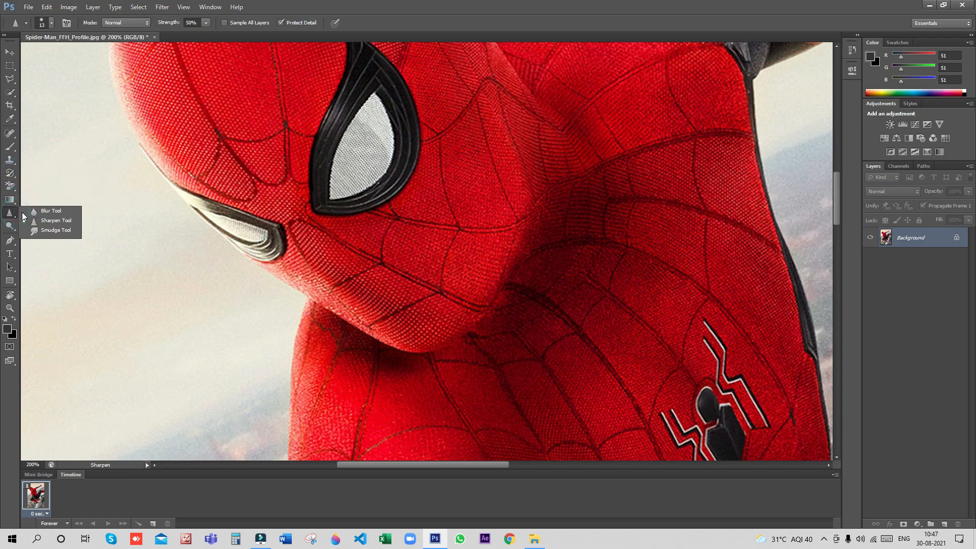
pyautogui.click(38, 220)
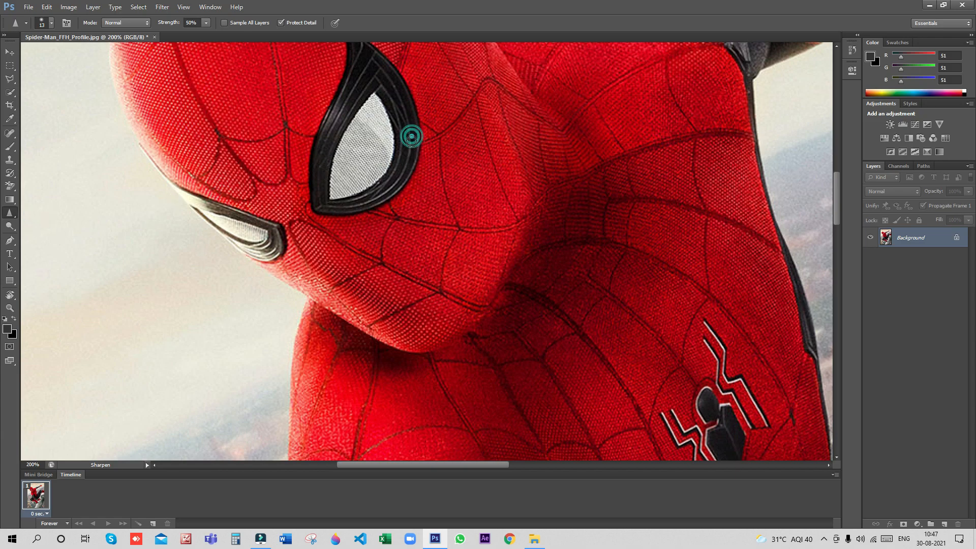
pyautogui.moveTo(388, 136)
pyautogui.mouseDown()
pyautogui.moveTo(402, 125)
pyautogui.moveTo(406, 151)
pyautogui.mouseUp()
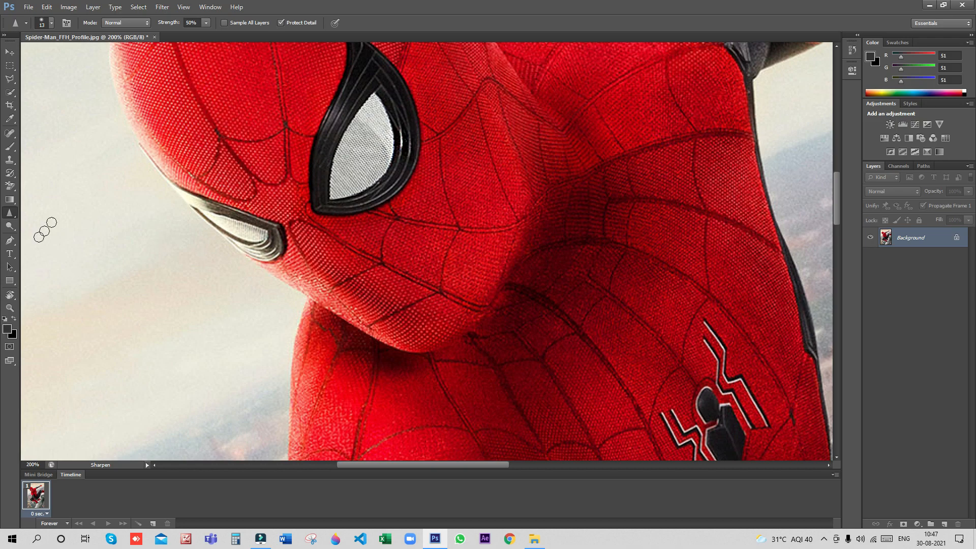
# Step: Blur the web lines on the cheek beside the larger eye with the Blur Tool, and undo the retouching
pyautogui.click(16, 214)
pyautogui.click(48, 211)
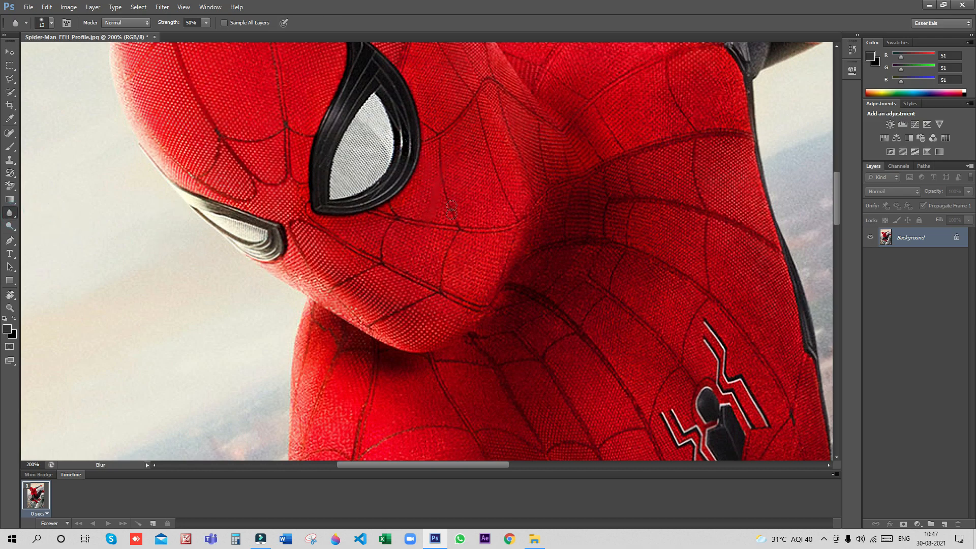
pyautogui.moveTo(453, 193); pyautogui.dragTo(429, 152)
pyautogui.hotkey('ctrl', 'z')
# Step: Lighten the shadows on Spider-Man's neck, shoulder and chest with the Dodge Tool, using the Midtones range at 50% exposure
pyautogui.click(12, 227)
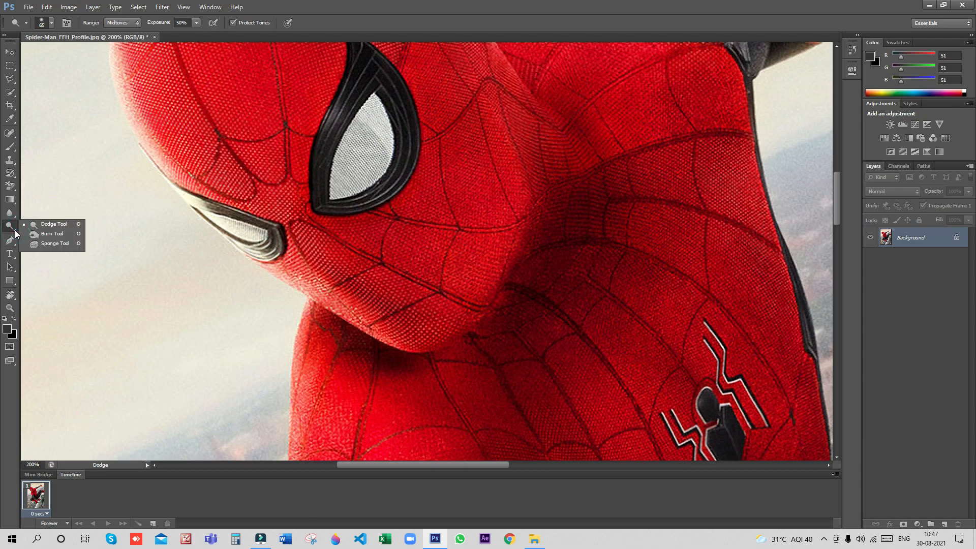
pyautogui.click(48, 225)
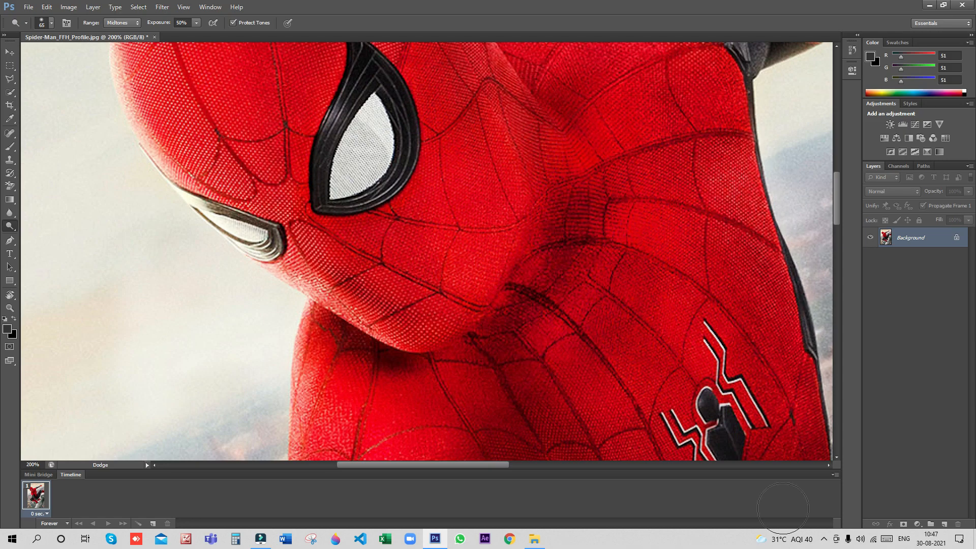
pyautogui.scroll(-3, 618, 319)
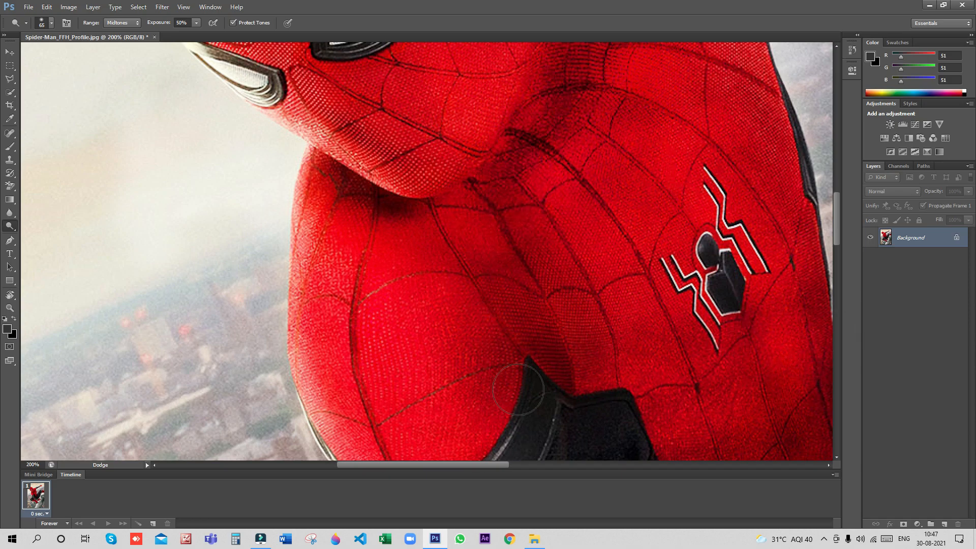
pyautogui.scroll(-2, 731, 214)
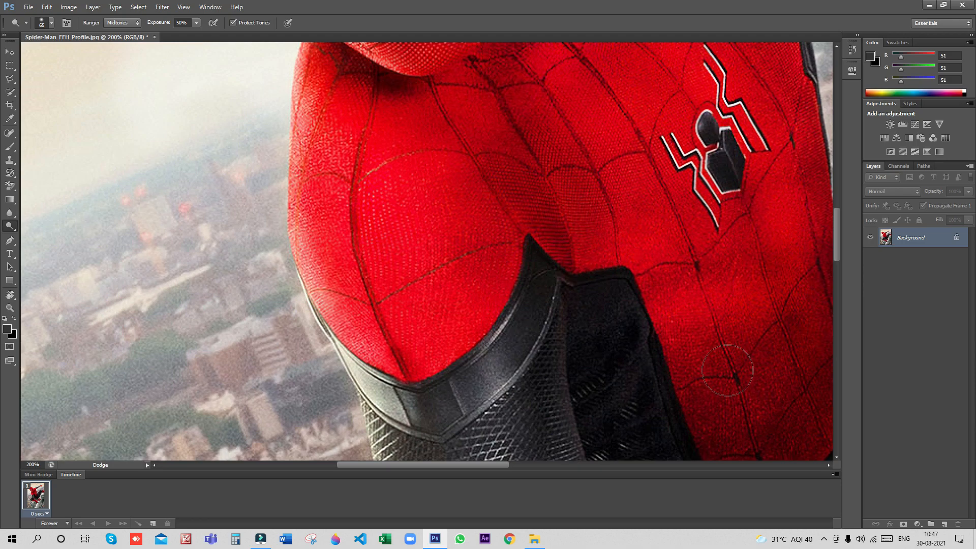
# Step: Trace the outer edge of Spider-Man's shoulder with the Pen Tool in Shape mode, curving the path where the arm bends
pyautogui.click(15, 244)
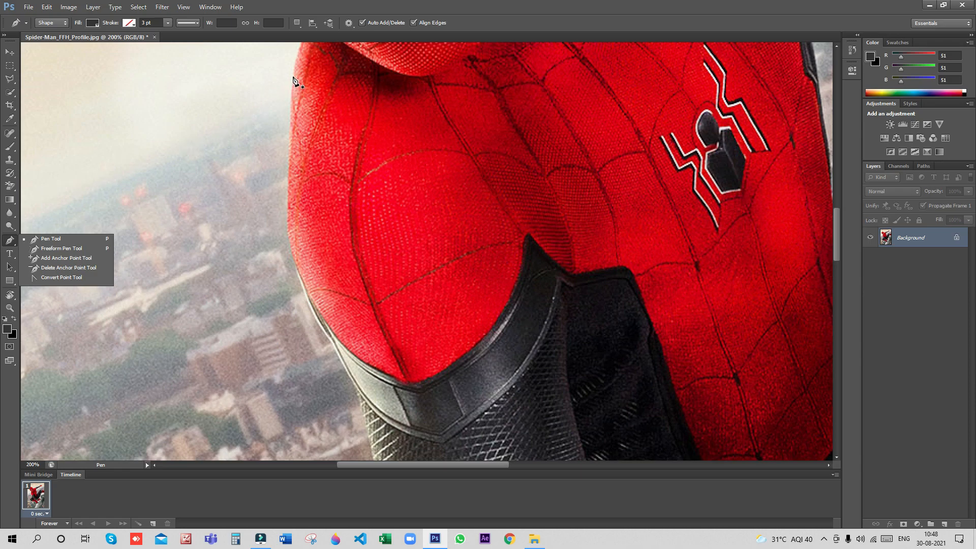
pyautogui.click(58, 237)
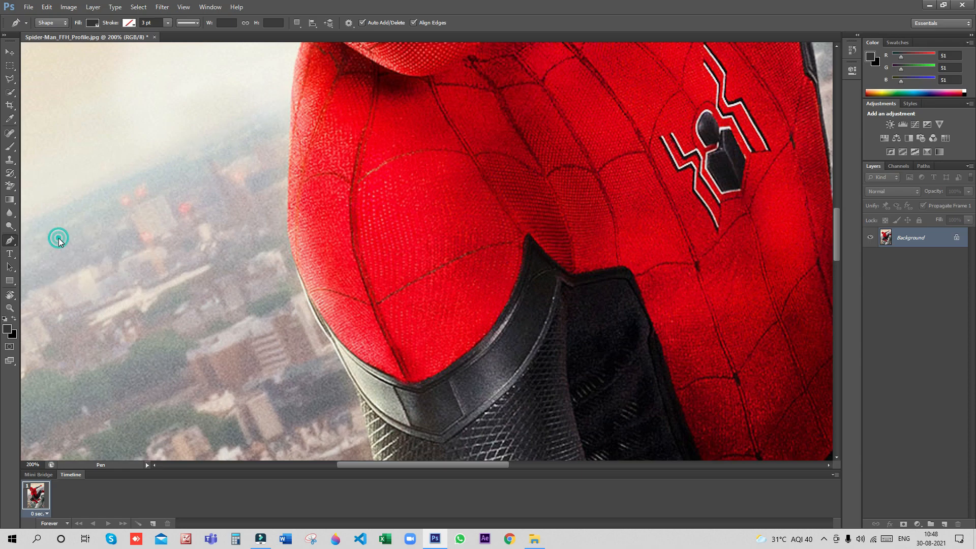
pyautogui.click(292, 85)
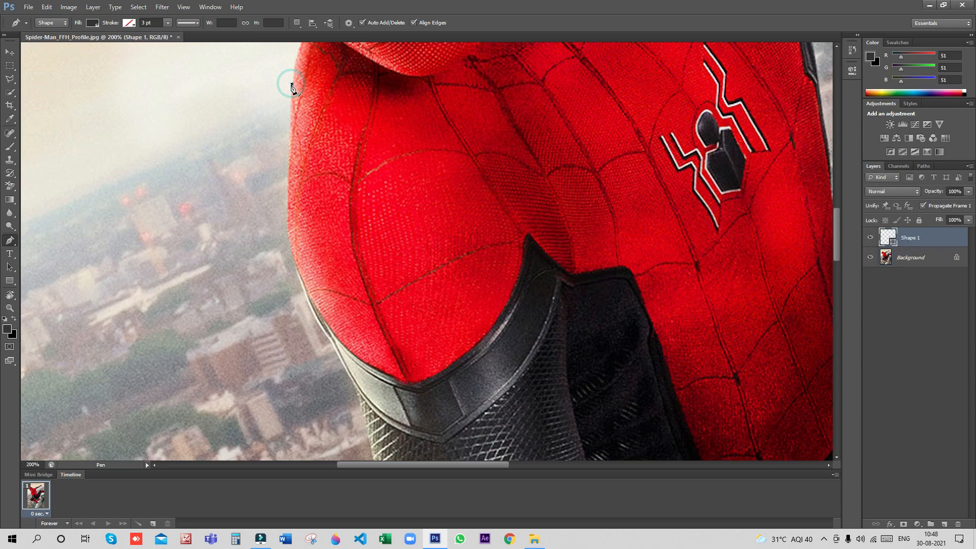
pyautogui.click(290, 102)
pyautogui.click(289, 144)
pyautogui.click(289, 164)
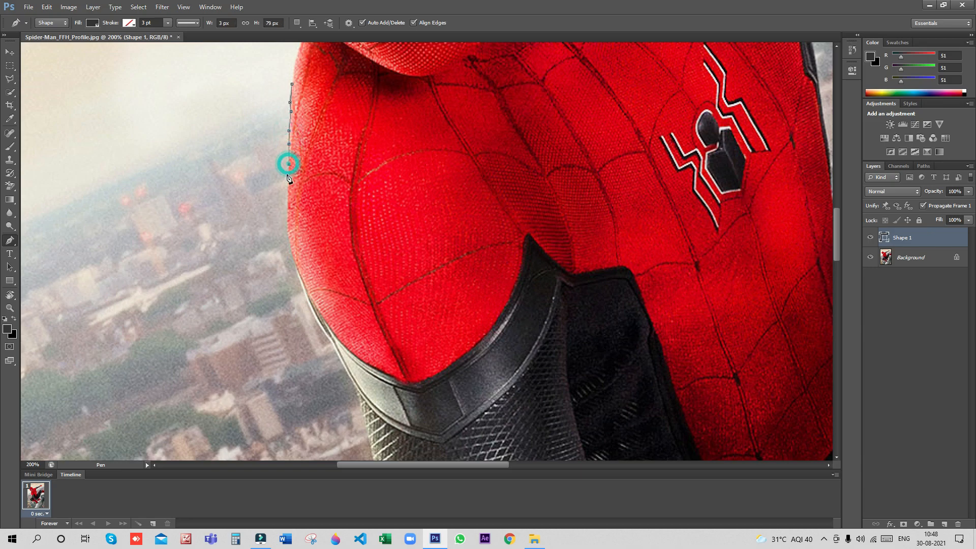
pyautogui.click(287, 186)
pyautogui.moveTo(291, 260); pyautogui.dragTo(298, 278)
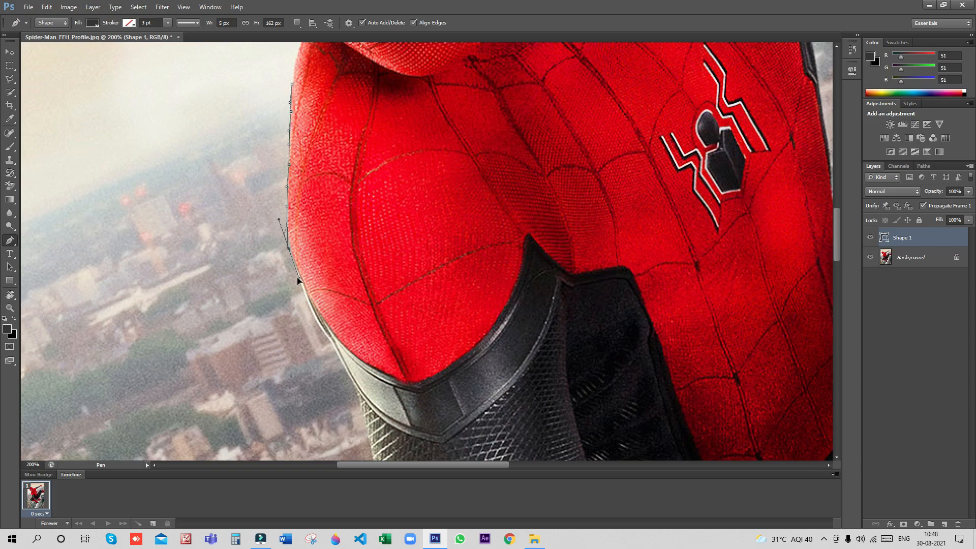
pyautogui.click(299, 280)
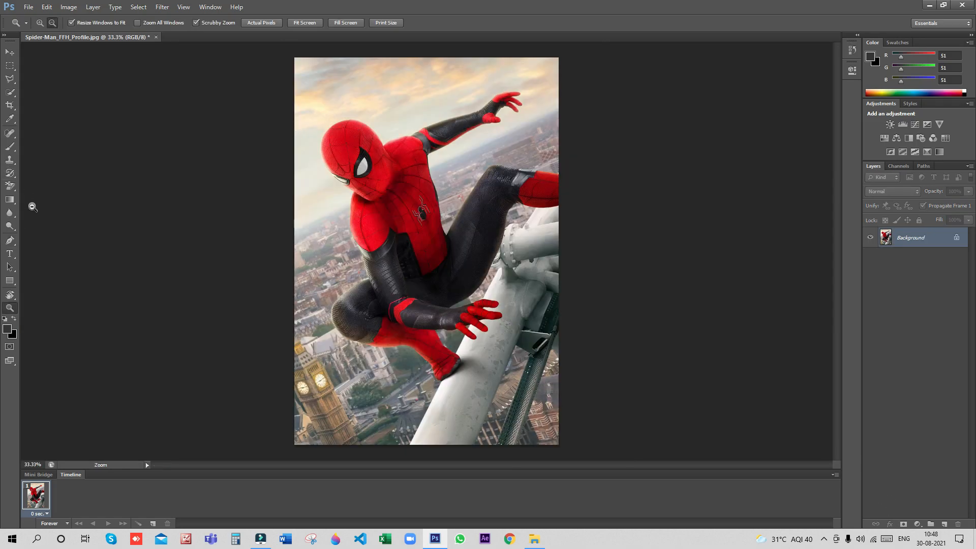
# Step: Place horizontal text in the sky above Spider-Man's outstretched arm and set its font size to 48 pt
pyautogui.click(9, 254)
pyautogui.rightClick(15, 256)
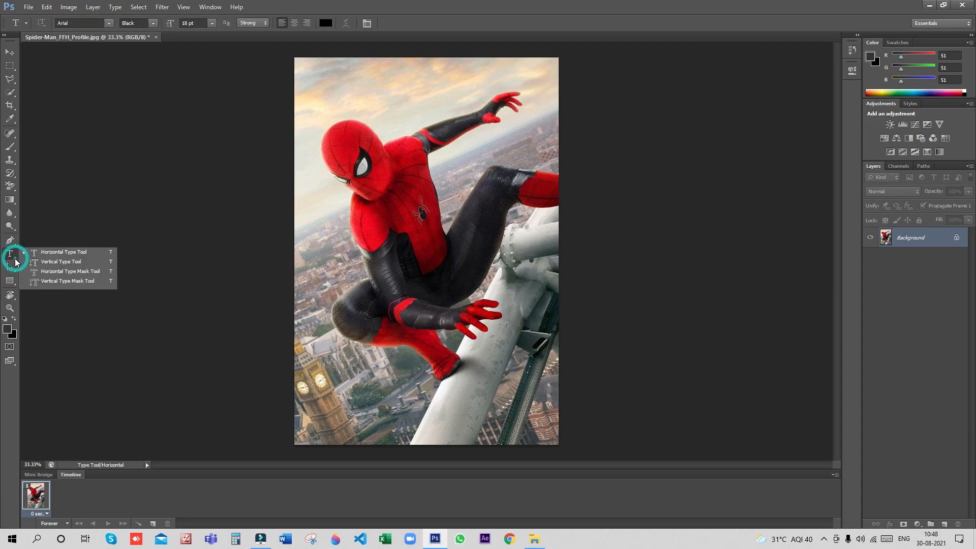
pyautogui.click(35, 252)
pyautogui.click(427, 105)
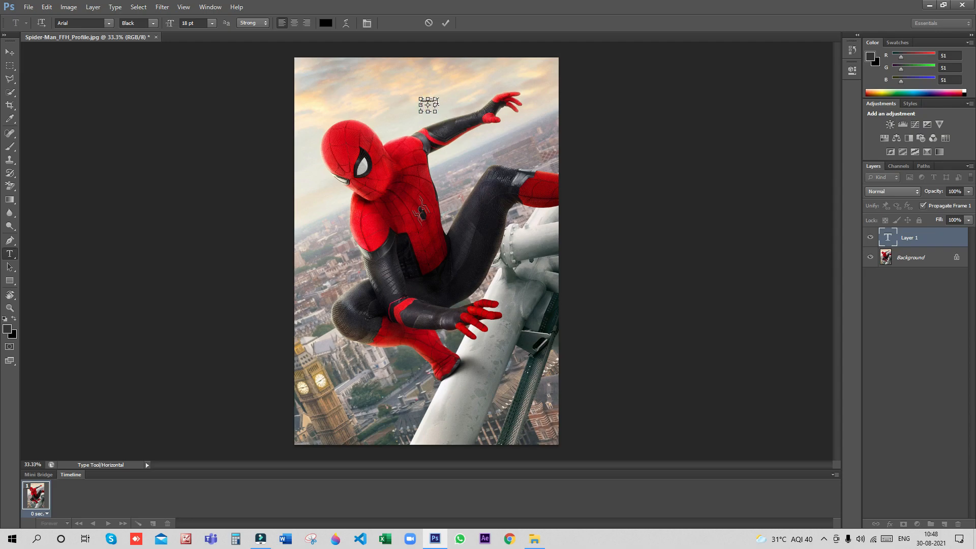
pyautogui.moveTo(431, 101); pyautogui.dragTo(419, 101)
pyautogui.click(212, 23)
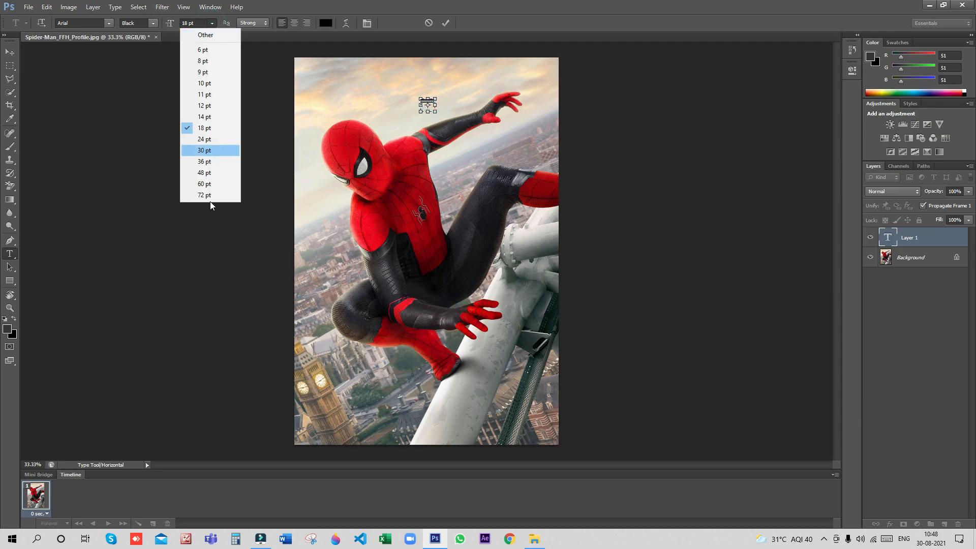
pyautogui.click(207, 175)
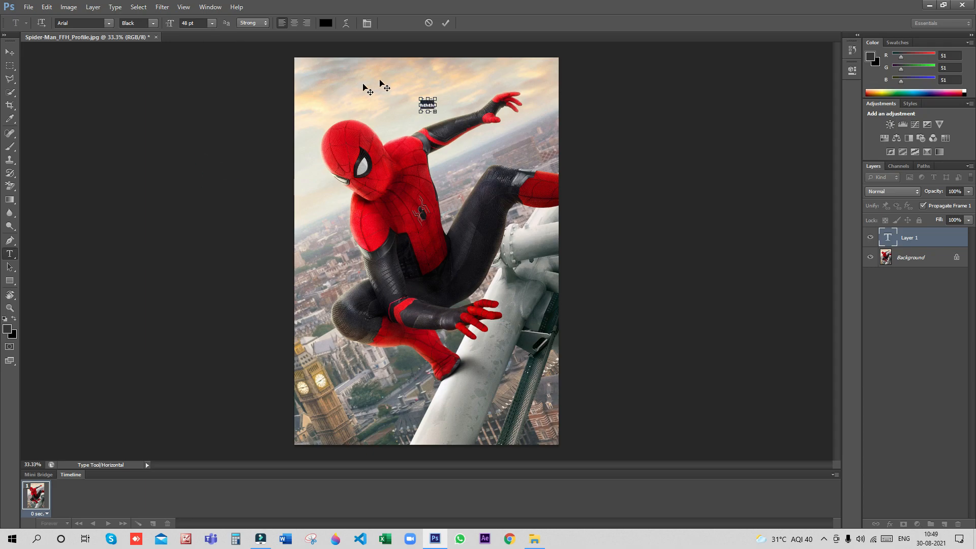
pyautogui.click(450, 22)
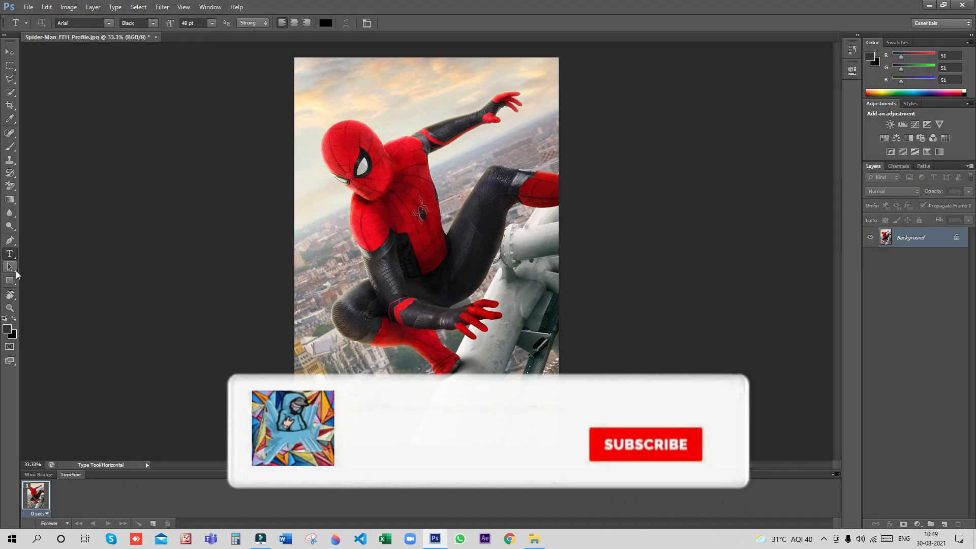
# Step: Try the Path Selection Tool by sweeping selection areas across the Spider-Man image
pyautogui.rightClick(15, 269)
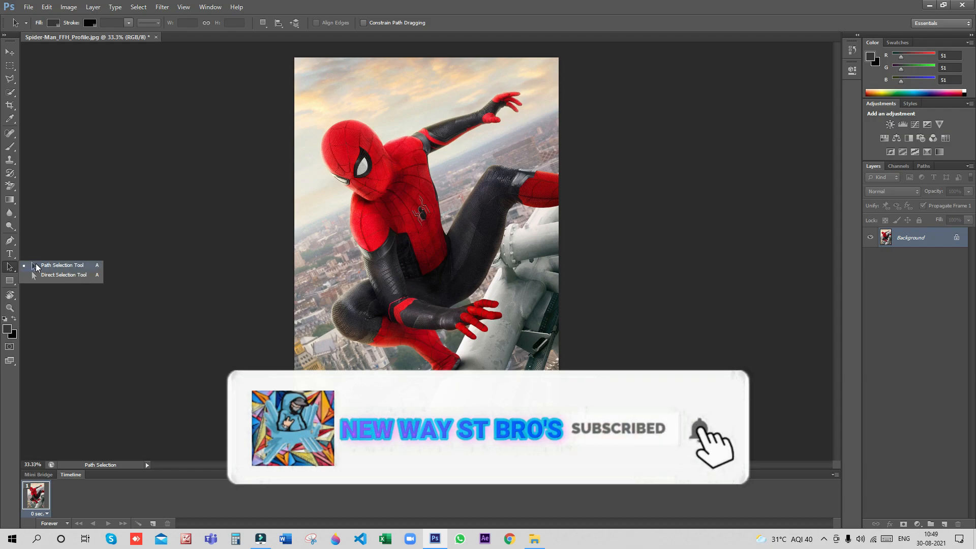
pyautogui.click(31, 268)
pyautogui.click(410, 96)
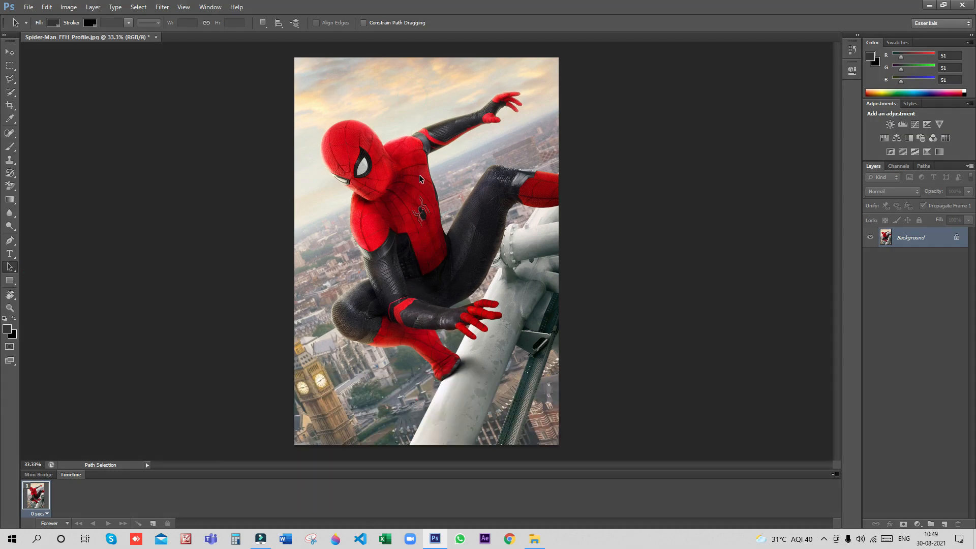
pyautogui.moveTo(325, 94); pyautogui.dragTo(543, 396)
pyautogui.moveTo(292, 92); pyautogui.dragTo(554, 410)
pyautogui.moveTo(525, 112); pyautogui.dragTo(312, 194)
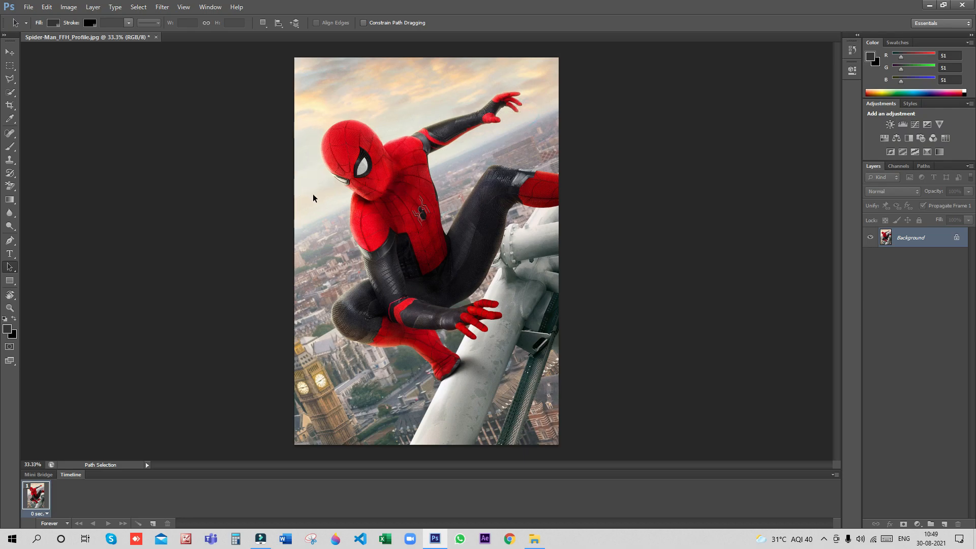
# Step: Draw a rectangle shape of about 1365 by 1899 px over most of the image with the Rectangle Tool
pyautogui.click(15, 285)
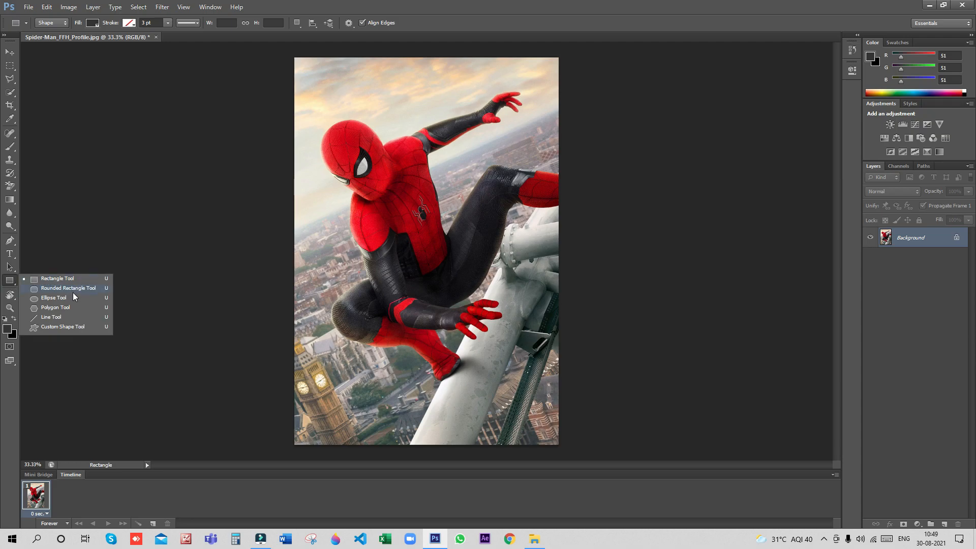
pyautogui.click(82, 247)
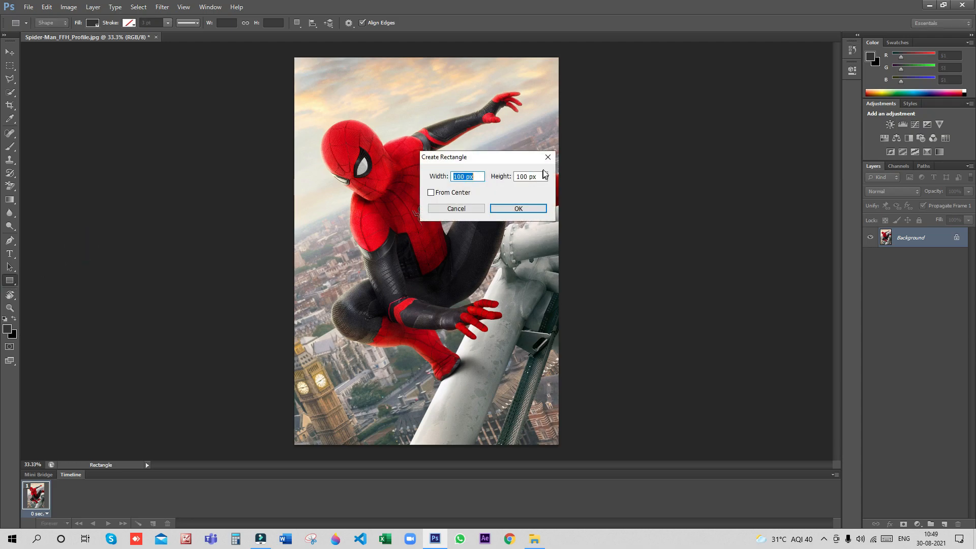
pyautogui.click(547, 157)
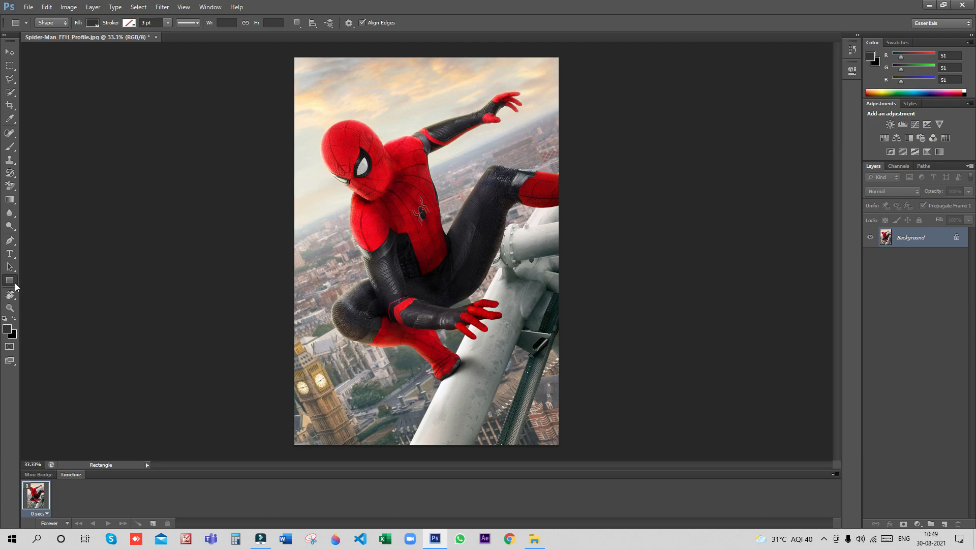
pyautogui.moveTo(313, 78); pyautogui.dragTo(543, 400)
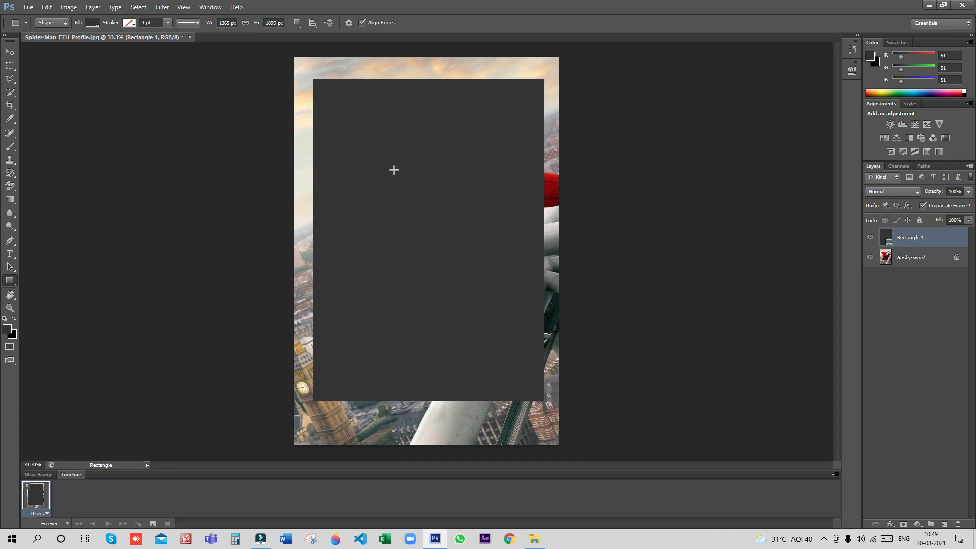
# Step: Set the foreground color to yellow (R 255, G 204, B 51), keeping the Rectangle Tool active
pyautogui.click(8, 329)
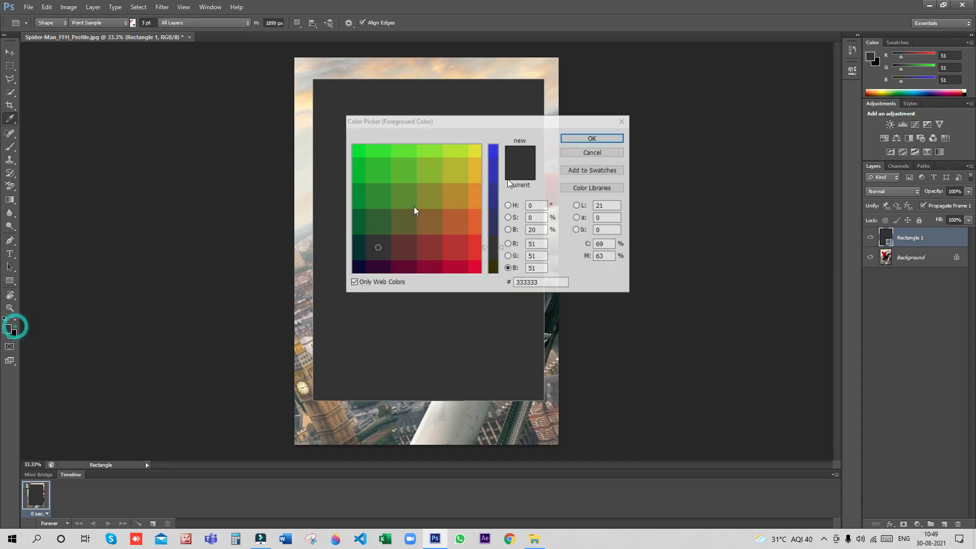
pyautogui.moveTo(371, 256); pyautogui.dragTo(480, 178)
pyautogui.click(607, 140)
pyautogui.press('u')
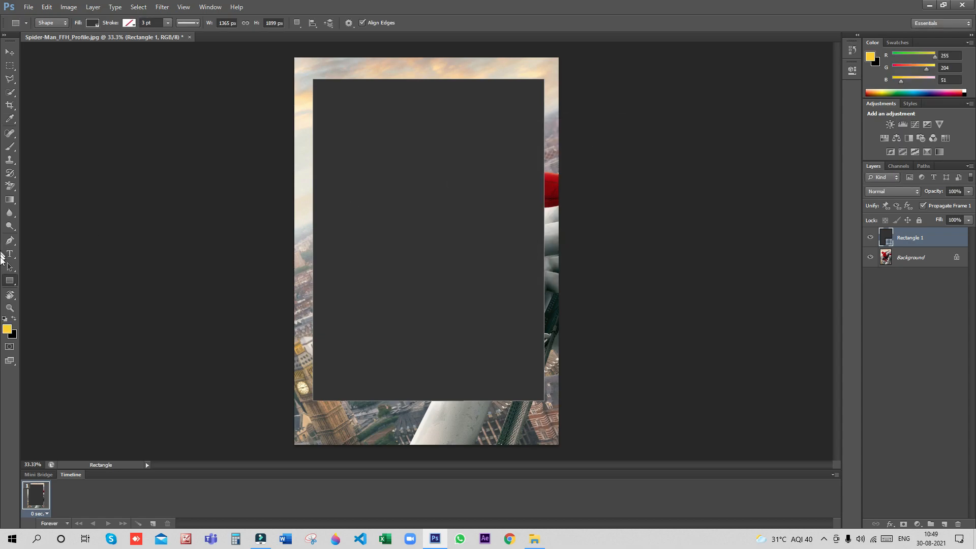
# Step: Draw a narrow rectangle of about 379 by 1161 px inside the large rectangle, dismissing the rectangle size dialog
pyautogui.moveTo(343, 96); pyautogui.dragTo(406, 292)
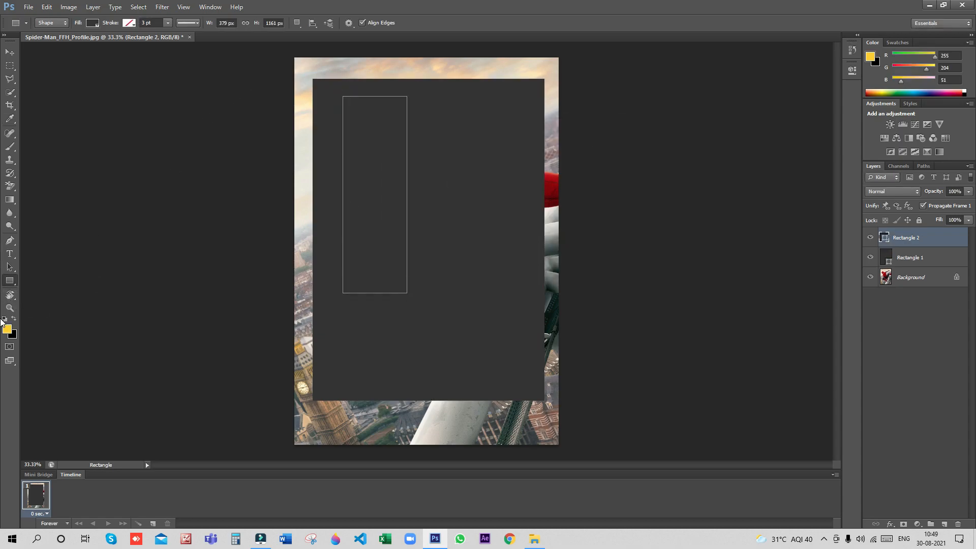
pyautogui.click(344, 170)
pyautogui.click(14, 57)
pyautogui.click(548, 157)
pyautogui.click(385, 172)
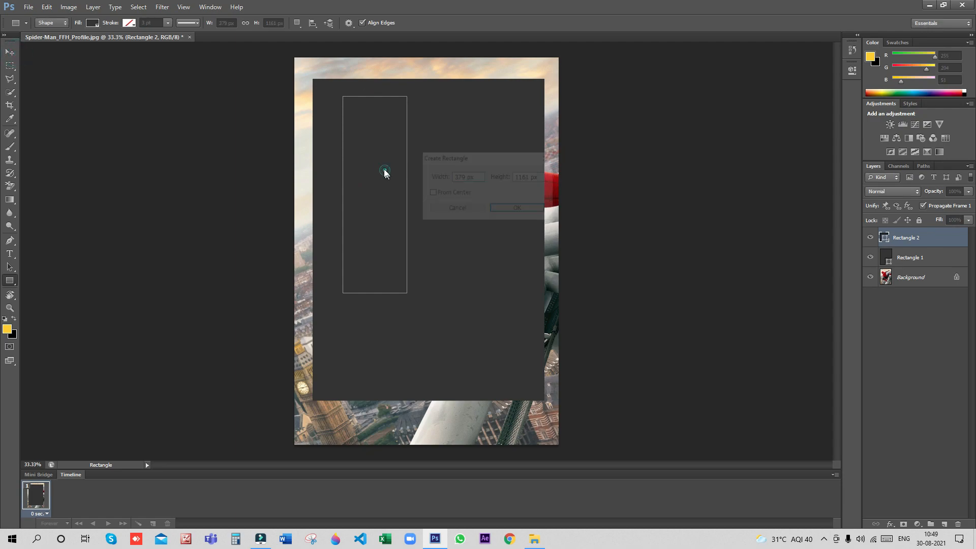
pyautogui.click(473, 206)
# Step: Create another rectangle of 379 by 1161 px by entering exact dimensions, overlapping the large rectangle's lower middle
pyautogui.click(385, 192)
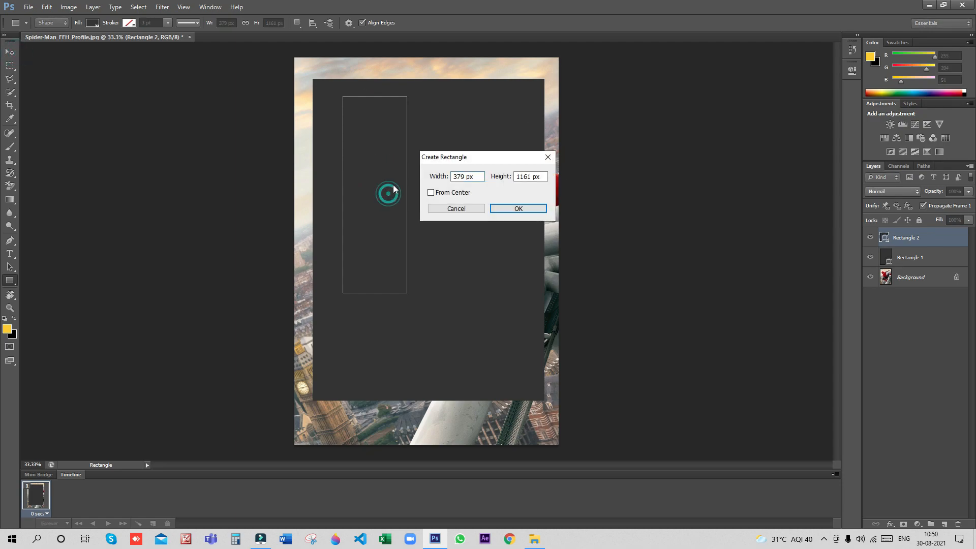
pyautogui.click(517, 207)
pyautogui.click(399, 196)
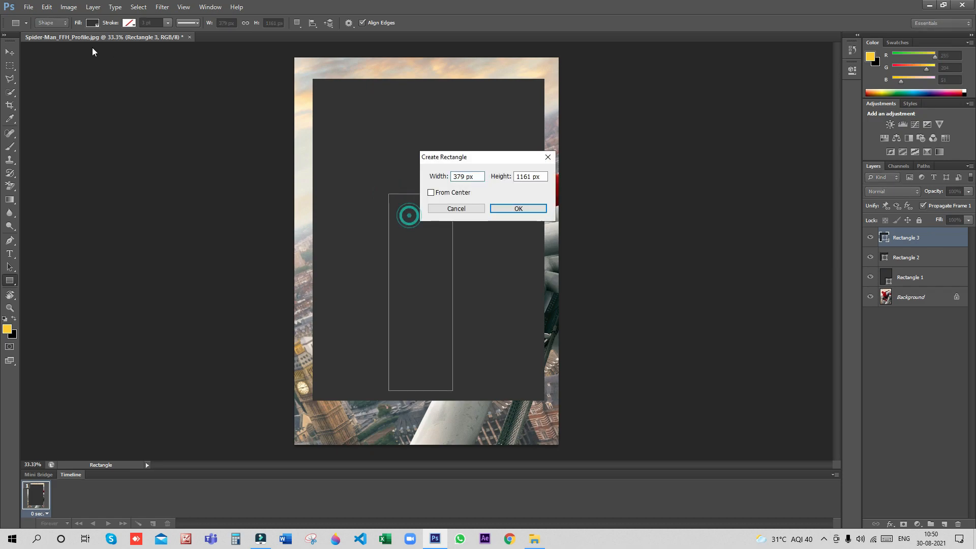
pyautogui.click(547, 157)
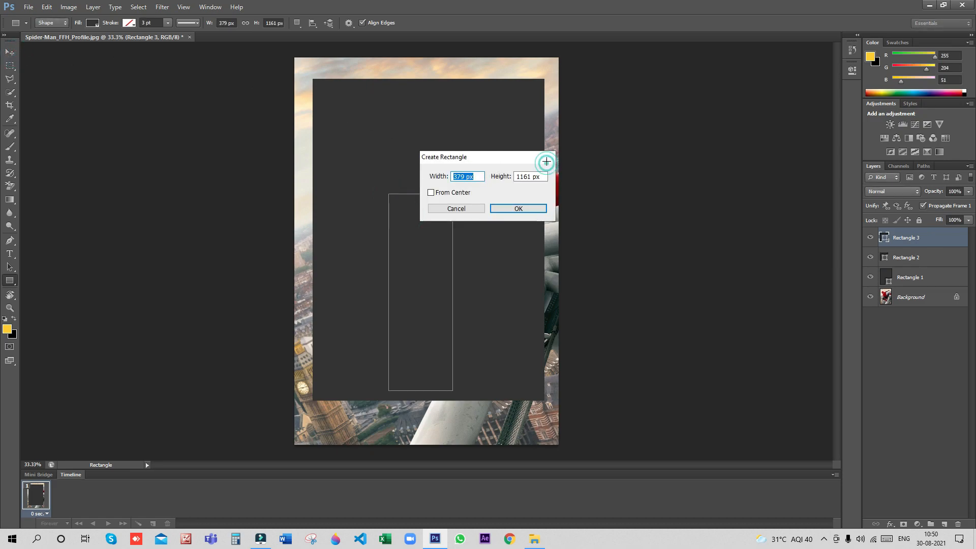
# Step: Move the two narrow rectangles to the image's left side and the large rectangle toward its upper right
pyautogui.press('v')
pyautogui.moveTo(432, 220); pyautogui.dragTo(331, 130)
pyautogui.moveTo(420, 122); pyautogui.dragTo(514, 226)
pyautogui.moveTo(396, 109); pyautogui.dragTo(502, 117)
pyautogui.moveTo(492, 153); pyautogui.dragTo(355, 324)
pyautogui.moveTo(481, 306); pyautogui.dragTo(437, 174)
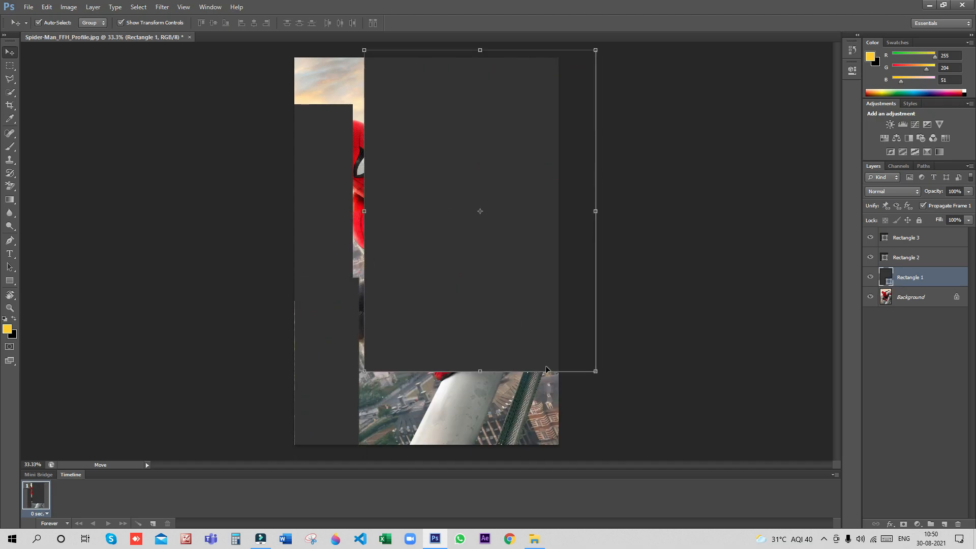
# Step: Scale the large rectangle to 33.70% width and 28.12% height, move it to the image's bottom edge, and rotate it about 169°
pyautogui.moveTo(591, 371); pyautogui.dragTo(462, 170)
pyautogui.moveTo(417, 92); pyautogui.dragTo(460, 426)
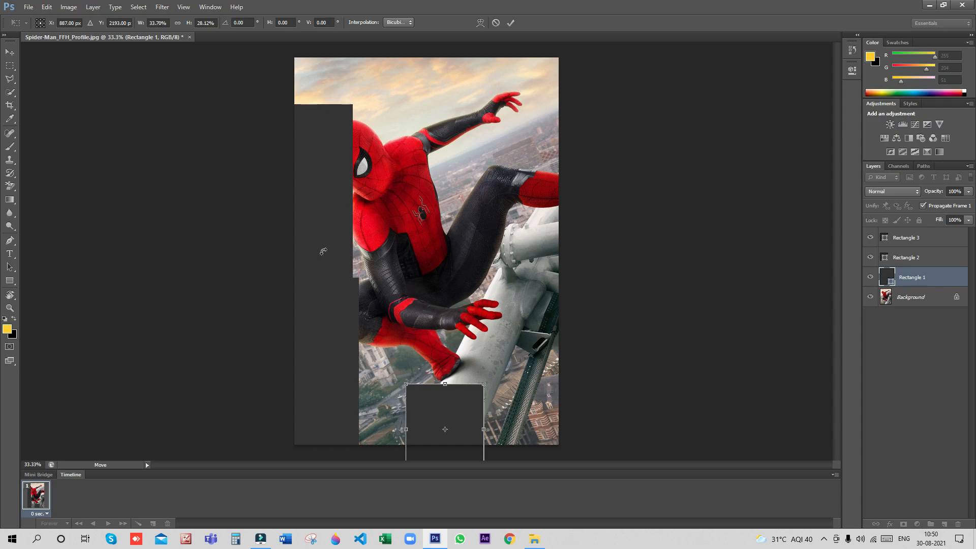
pyautogui.moveTo(329, 266); pyautogui.dragTo(488, 427)
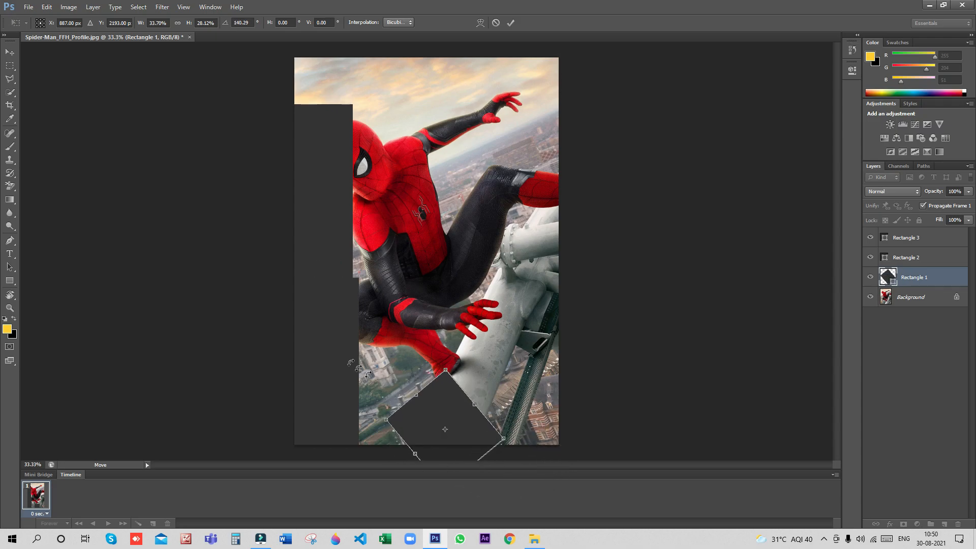
pyautogui.moveTo(319, 266); pyautogui.dragTo(437, 377)
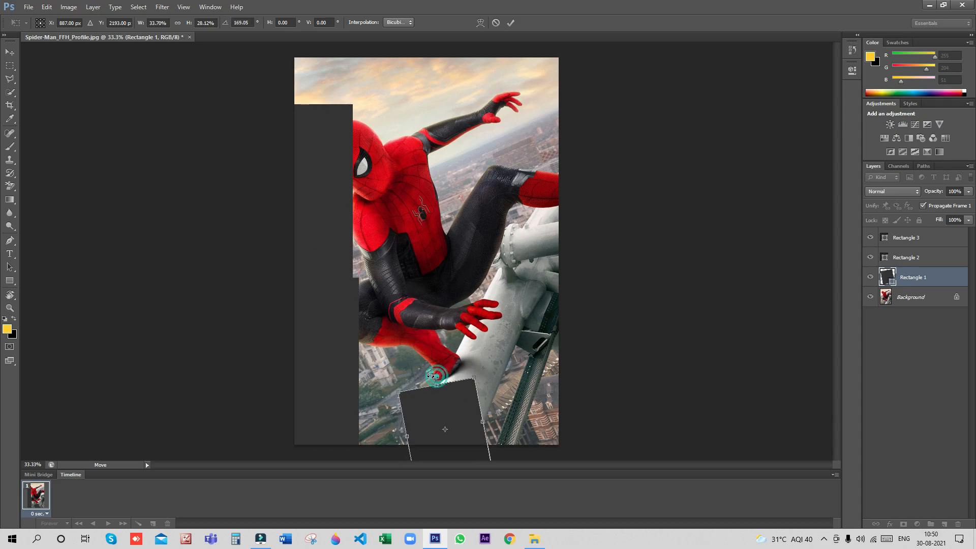
pyautogui.click(508, 24)
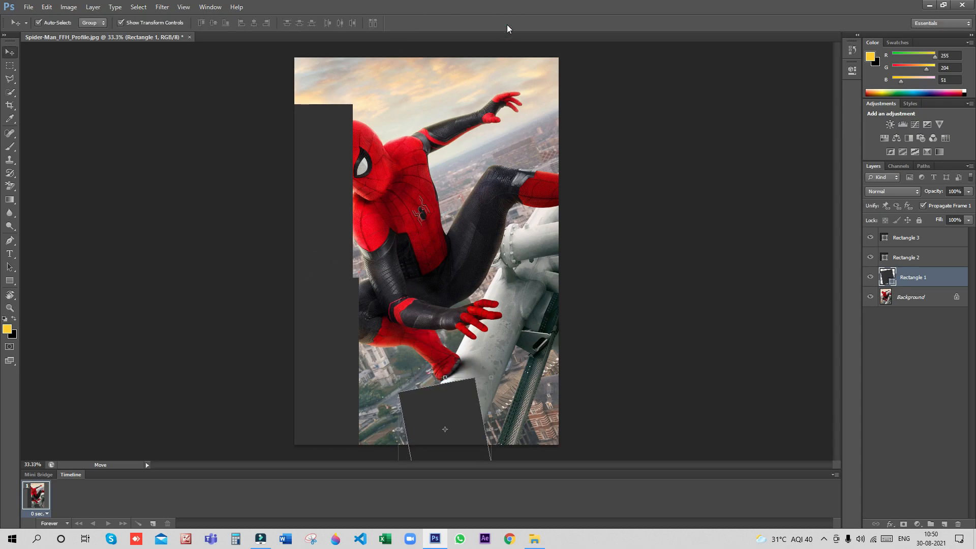
# Step: Undo the large rectangle's transform and the preceding rectangle moves
pyautogui.hotkey('ctrl', 'alt', 'z')
pyautogui.hotkey('ctrl', 'alt', 'z')
pyautogui.hotkey('ctrl', 'alt', 'z')
pyautogui.hotkey('ctrl', 'alt', 'z')
pyautogui.hotkey('ctrl', 'alt', 'z')
pyautogui.hotkey('ctrl', 'alt', 'z')
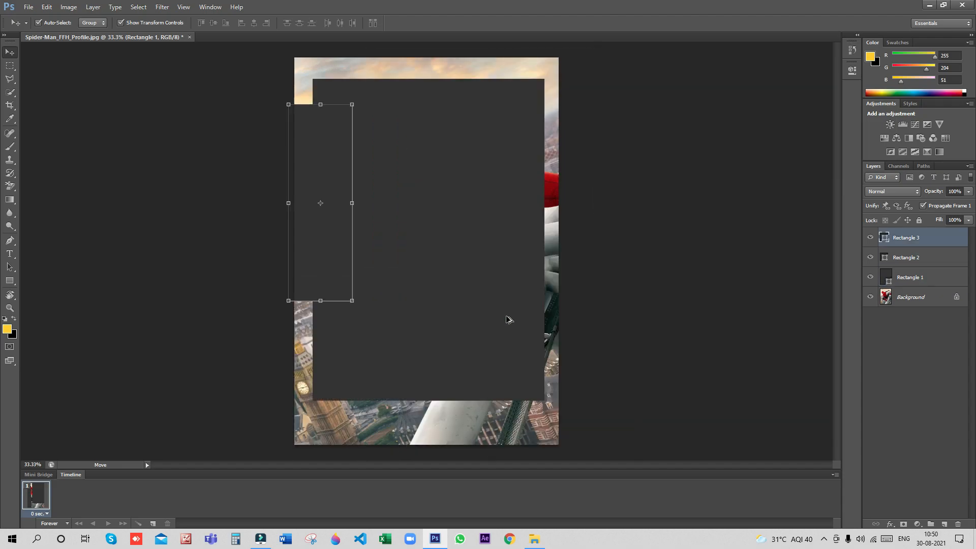
# Step: Undo all remaining rectangle edits and creations until only the original Spider-Man background layer is left
pyautogui.hotkey('ctrl', 'z')
pyautogui.hotkey('ctrl', 'alt', 'z')
pyautogui.hotkey('ctrl', 'alt', 'z')
pyautogui.hotkey('ctrl', 'alt', 'z')
pyautogui.hotkey('ctrl', 'alt', 'z')
pyautogui.hotkey('ctrl', 'alt', 'z')
pyautogui.hotkey('ctrl', 'alt', 'z')
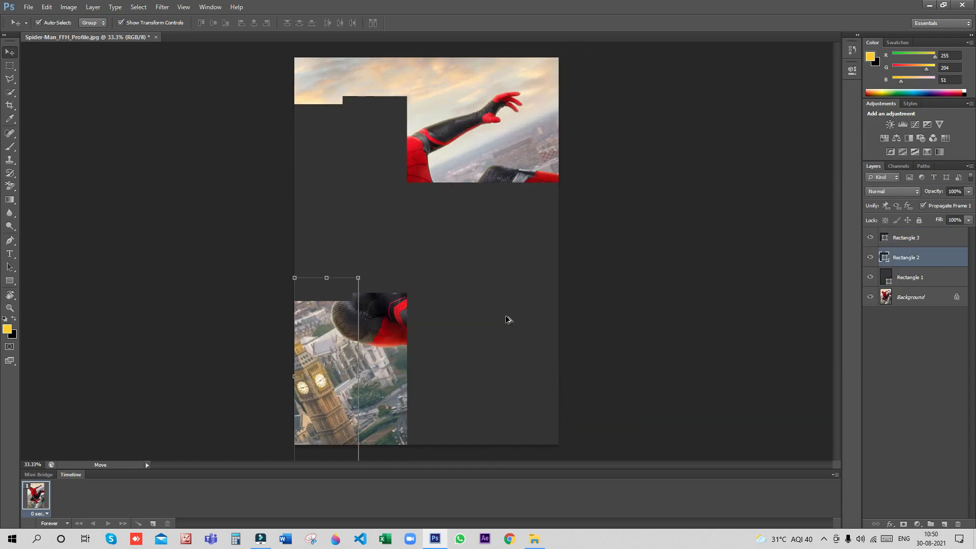
pyautogui.hotkey('ctrl', 'alt', 'z')
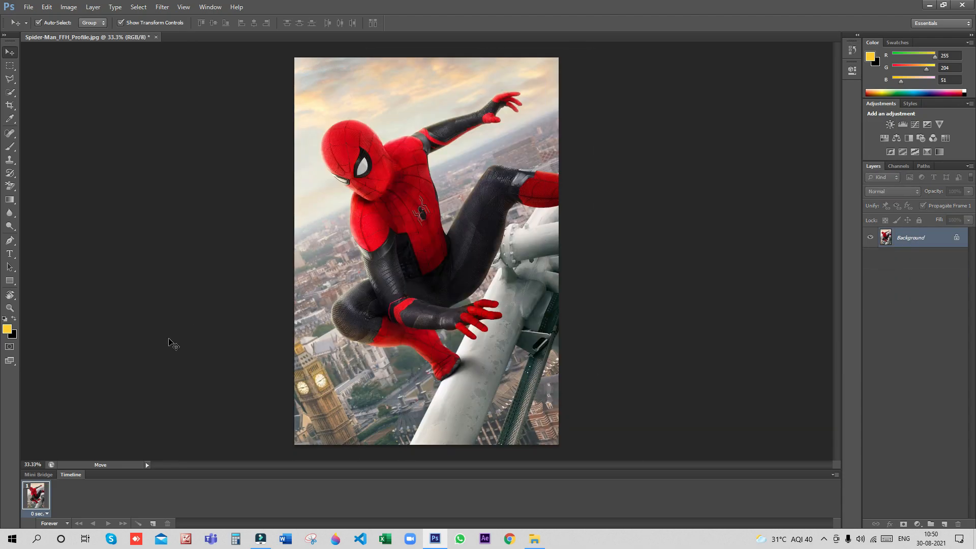
pyautogui.click(10, 295)
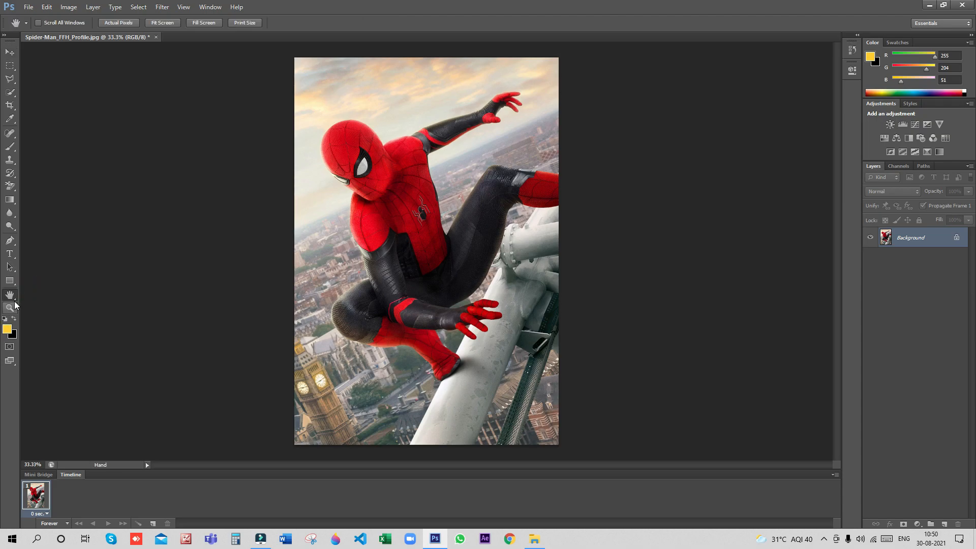
pyautogui.click(14, 298)
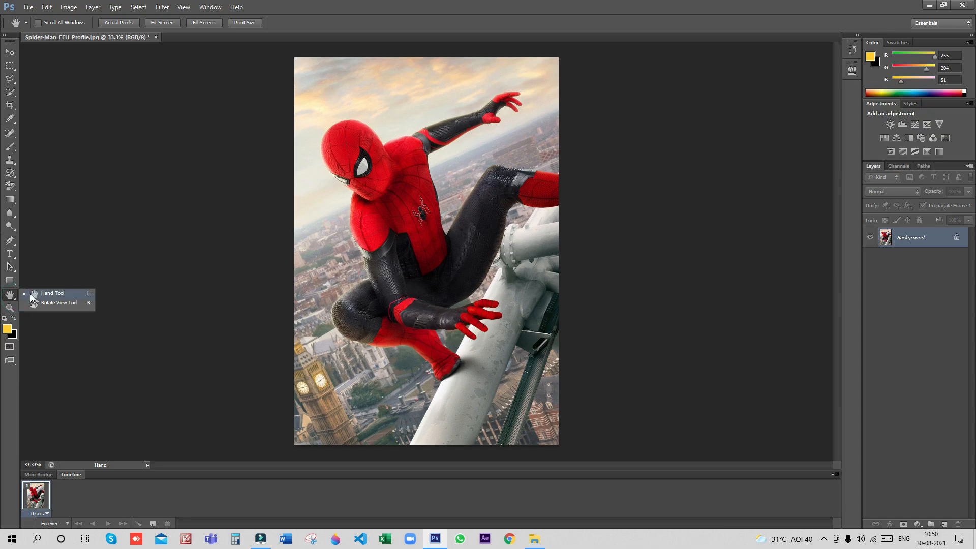
pyautogui.click(10, 280)
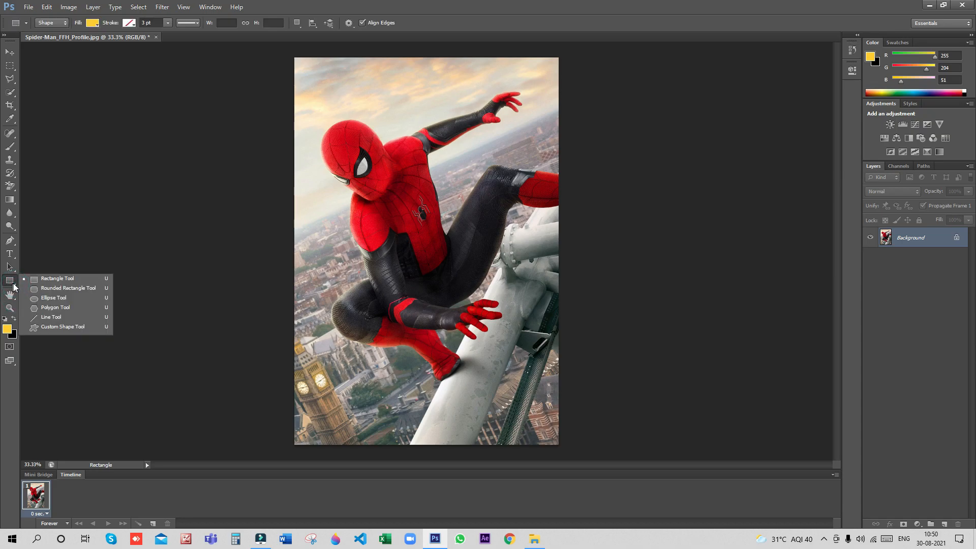
pyautogui.click(54, 241)
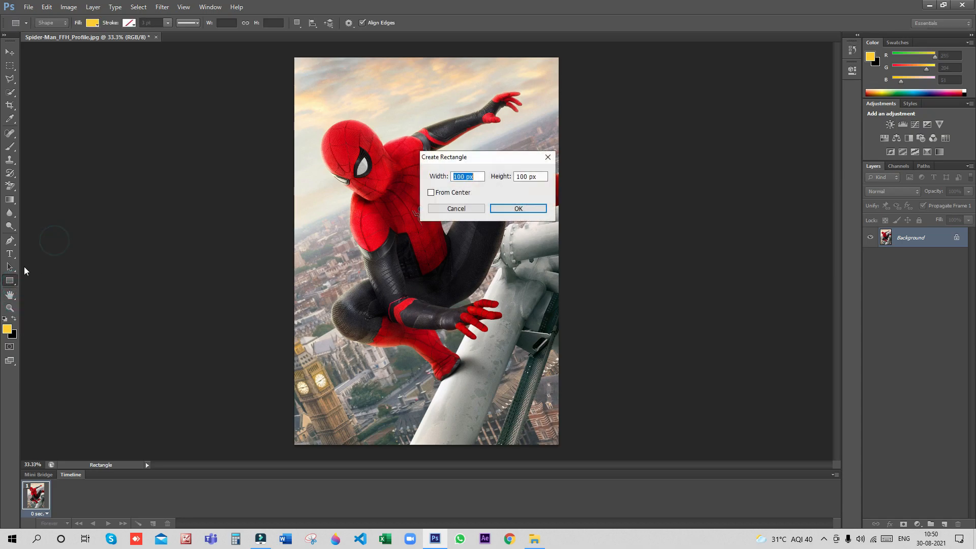
pyautogui.click(547, 157)
pyautogui.click(11, 267)
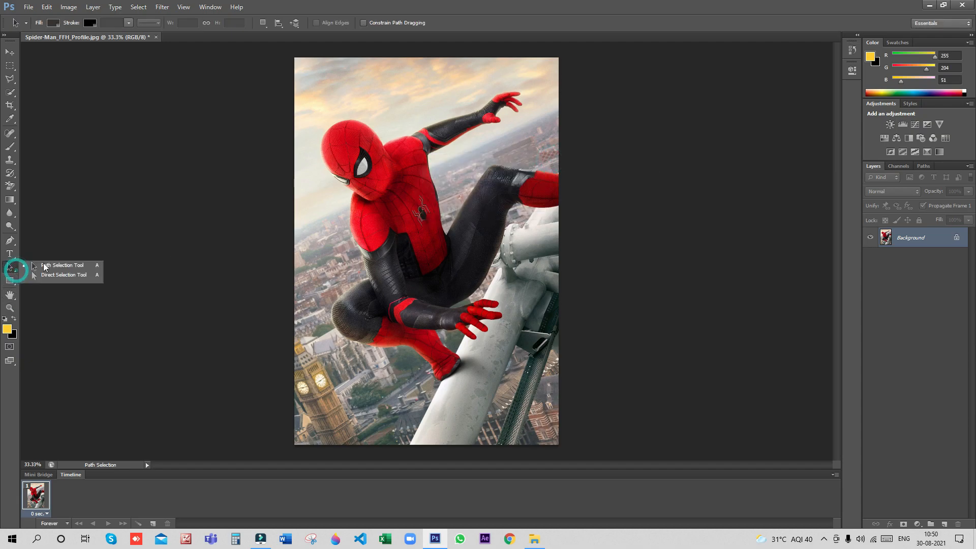
pyautogui.click(109, 207)
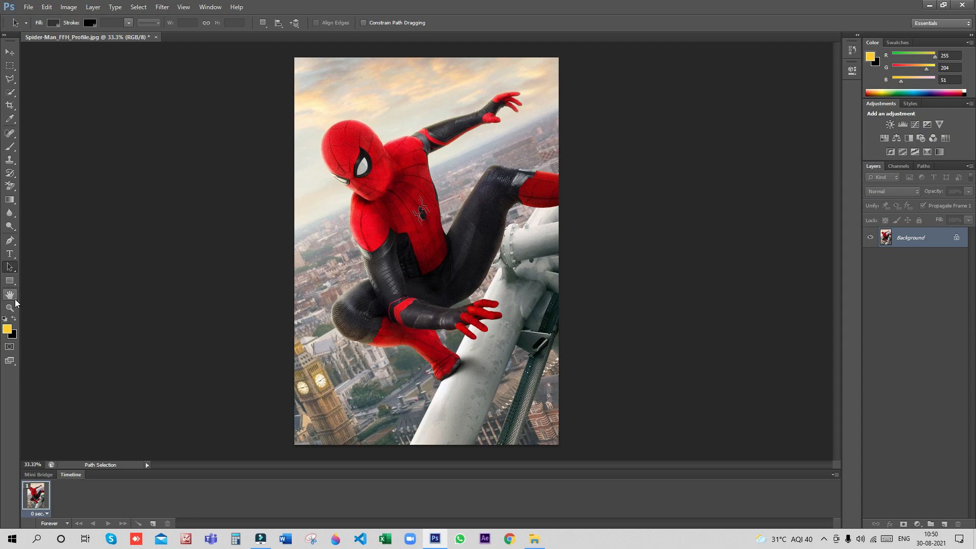
# Step: Activate the Hand tool and try grabbing the image around Spider-Man's head
pyautogui.click(17, 295)
pyautogui.click(32, 295)
pyautogui.click(330, 105)
pyautogui.click(369, 157)
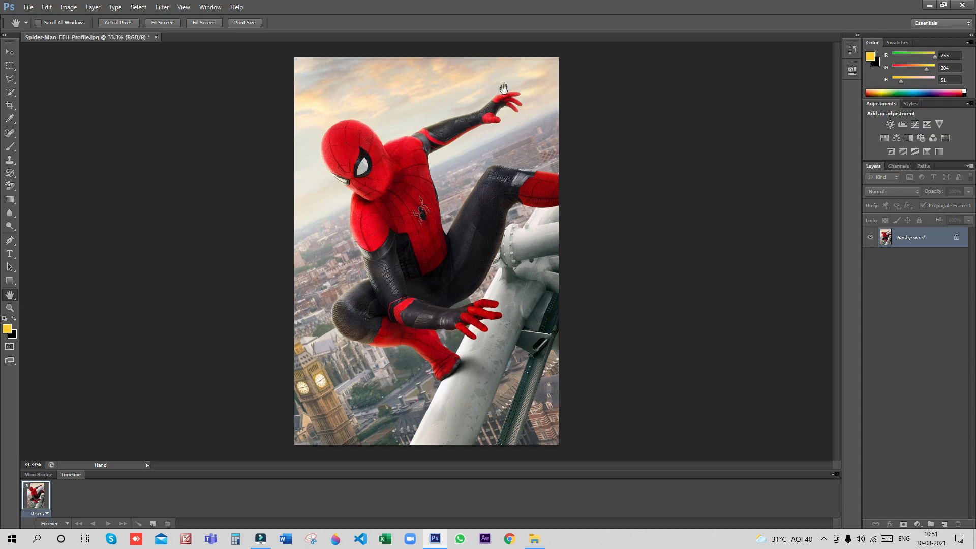
# Step: Marquee-select a large rectangle from Spider-Man's head to the image's bottom edge and try the Hand tool inside it
pyautogui.click(9, 66)
pyautogui.moveTo(326, 113); pyautogui.dragTo(547, 443)
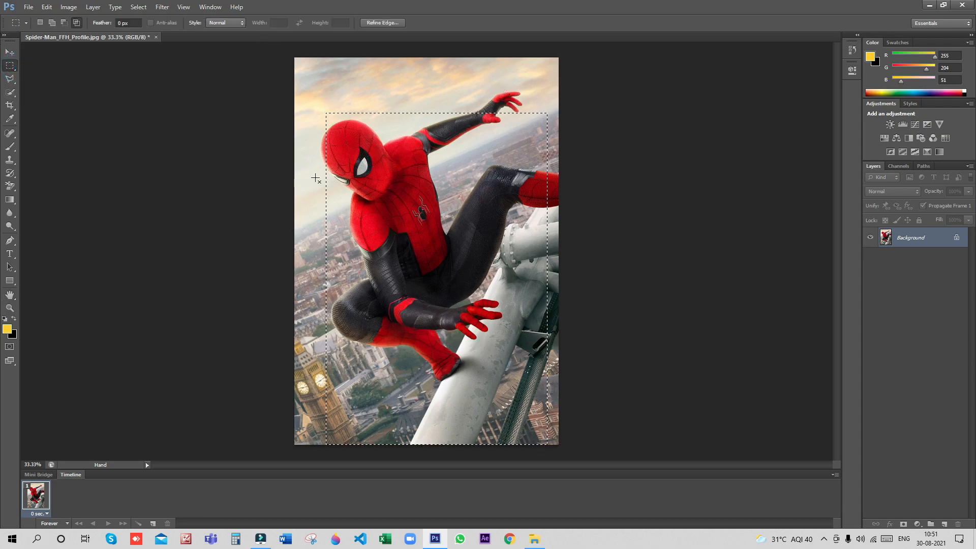
pyautogui.click(10, 294)
pyautogui.click(33, 295)
pyautogui.click(435, 214)
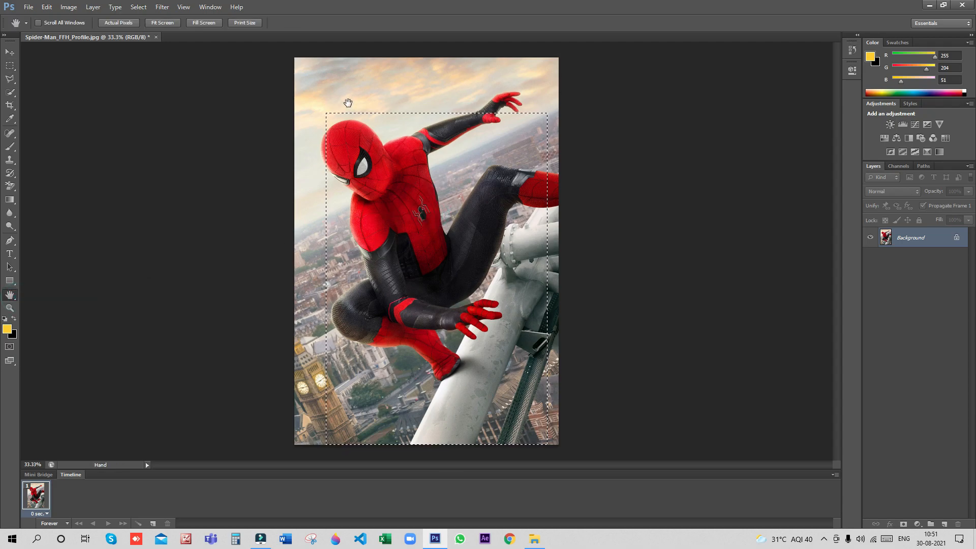
# Step: Switch to the Rotate View tool and try rotating the canvas around the middle of the image
pyautogui.rightClick(14, 296)
pyautogui.click(38, 305)
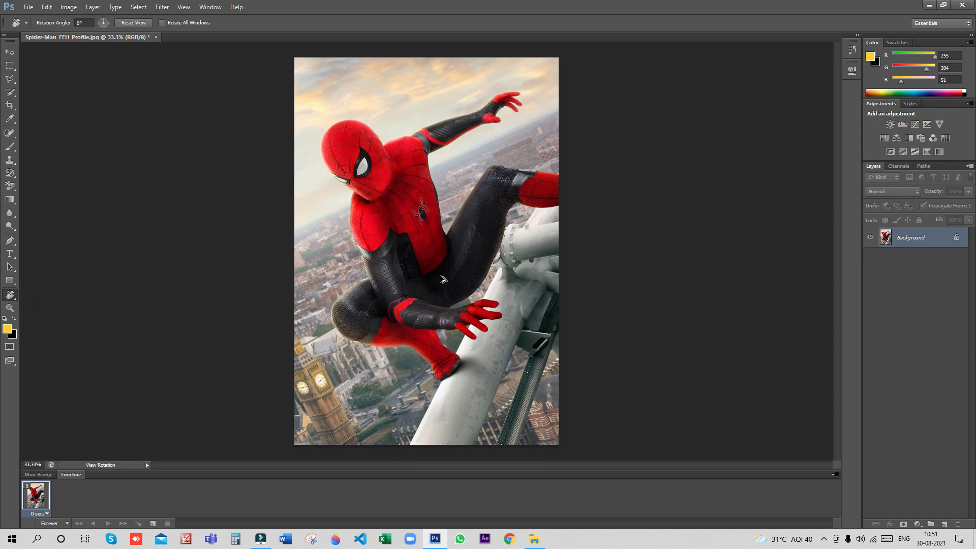
pyautogui.moveTo(418, 230)
pyautogui.mouseDown()
pyautogui.moveTo(449, 255)
pyautogui.moveTo(414, 270)
pyautogui.moveTo(393, 239)
pyautogui.moveTo(417, 216)
pyautogui.mouseUp()
# Step: Use the Zoom tool in zoom-in mode to magnify Spider-Man's upper body to 66.67%
pyautogui.click(16, 304)
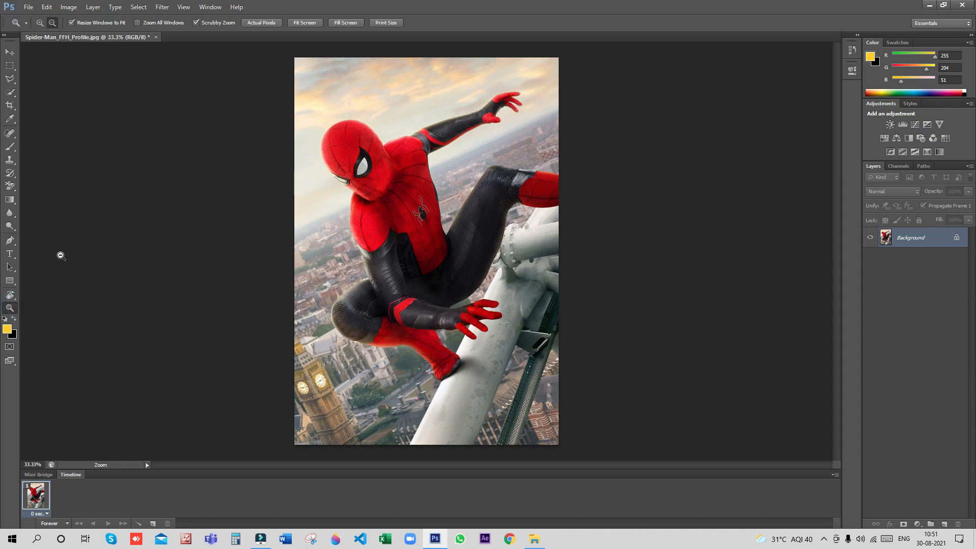
pyautogui.click(10, 186)
pyautogui.click(10, 308)
pyautogui.click(39, 25)
pyautogui.doubleClick(364, 218)
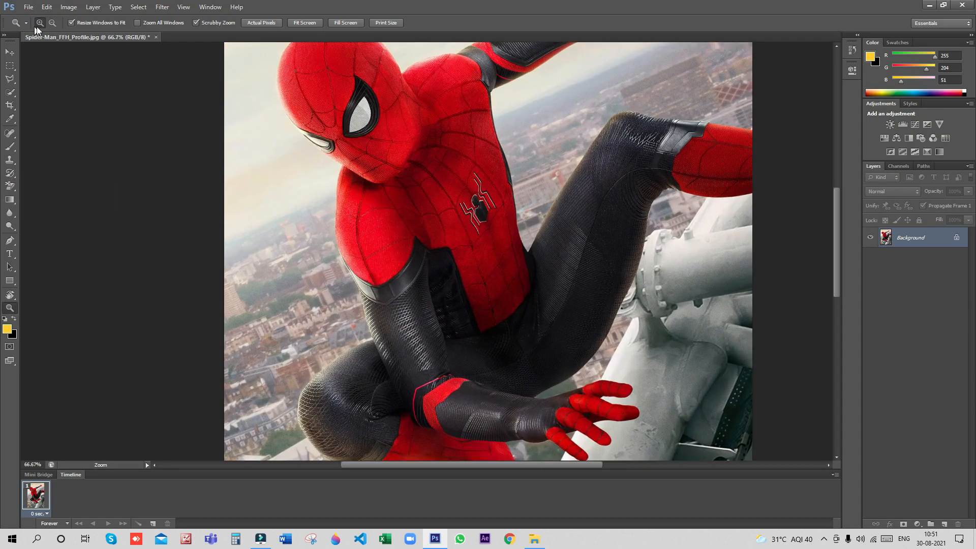
# Step: Switch the Zoom tool to zoom-out mode and reduce the view to 25%
pyautogui.click(53, 22)
pyautogui.click(226, 148)
pyautogui.click(226, 149)
pyautogui.click(226, 148)
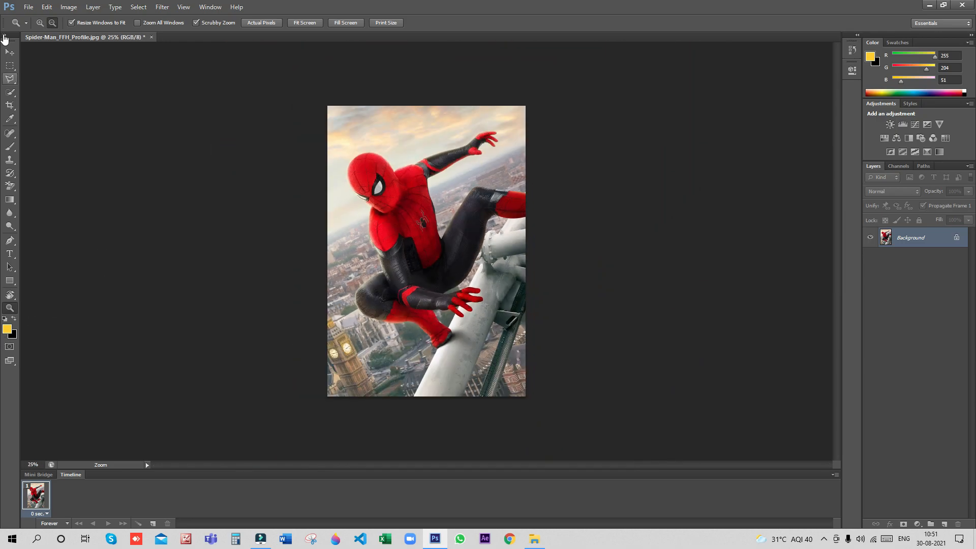